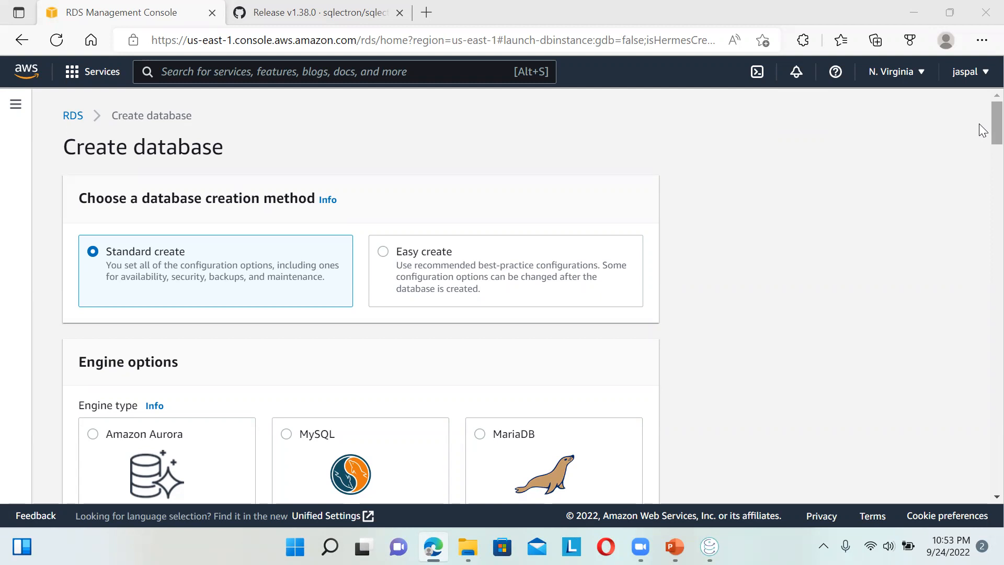
Step: Choose MySQL as the engine type for the new database, keeping the standard creation method
scroll(979, 125, "down", 3)
scroll(979, 136, "up", 1)
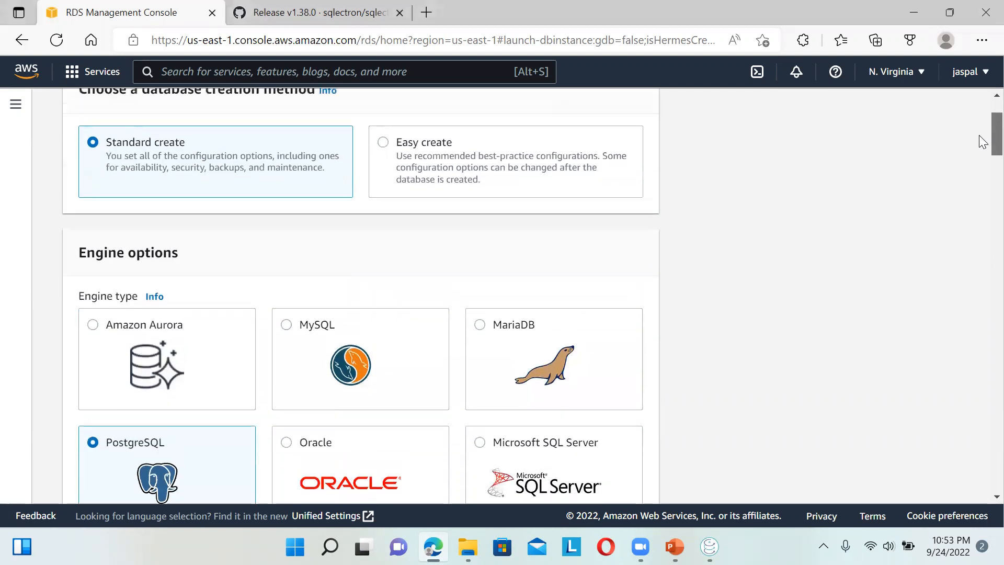
scroll(982, 141, "down", 1)
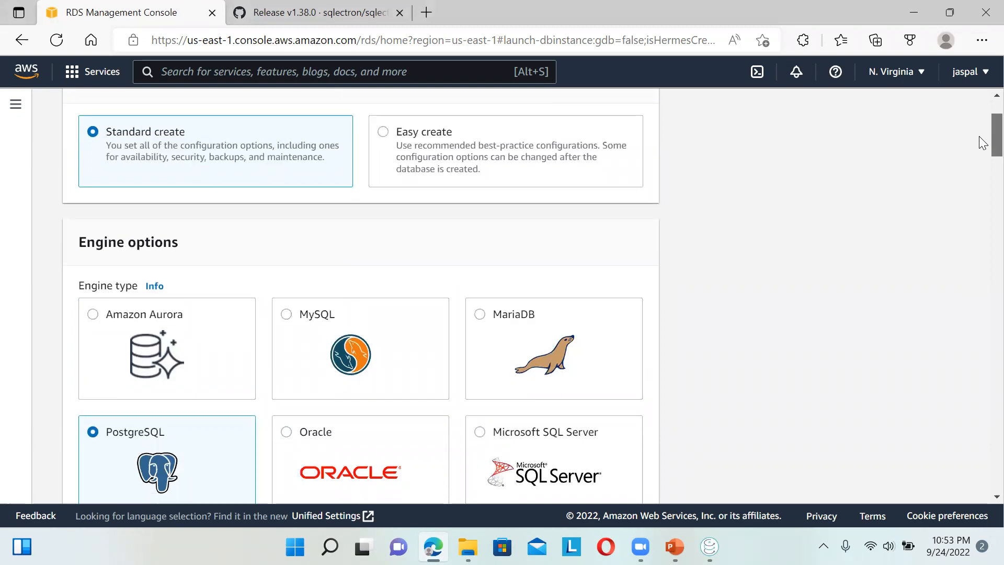
scroll(979, 137, "up", 1)
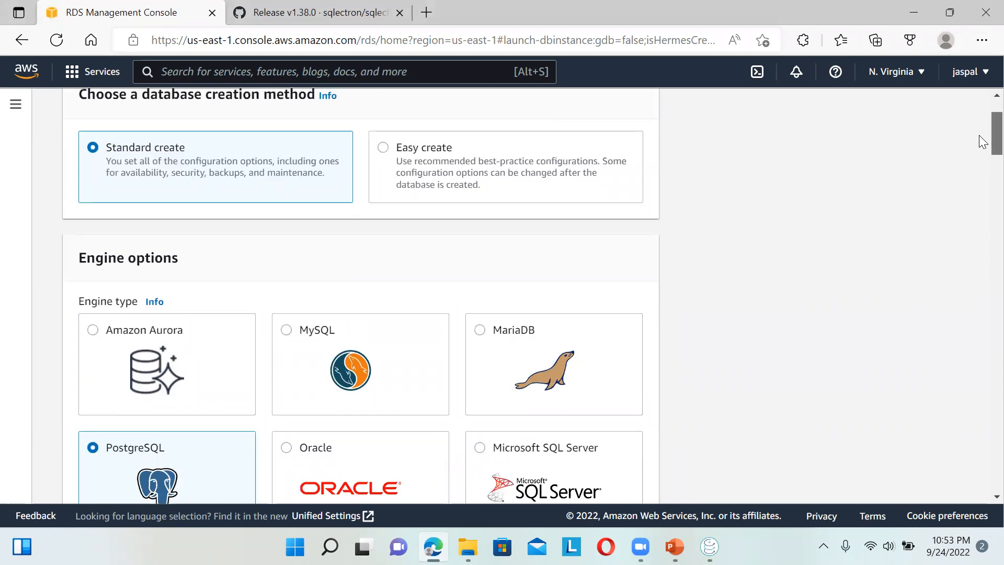
scroll(979, 138, "down", 3)
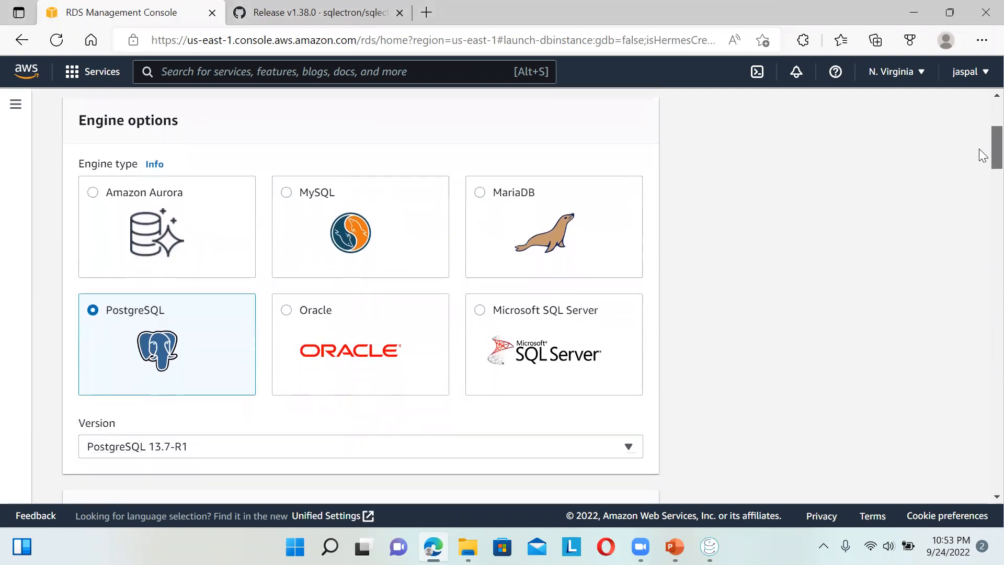
left_click(289, 192)
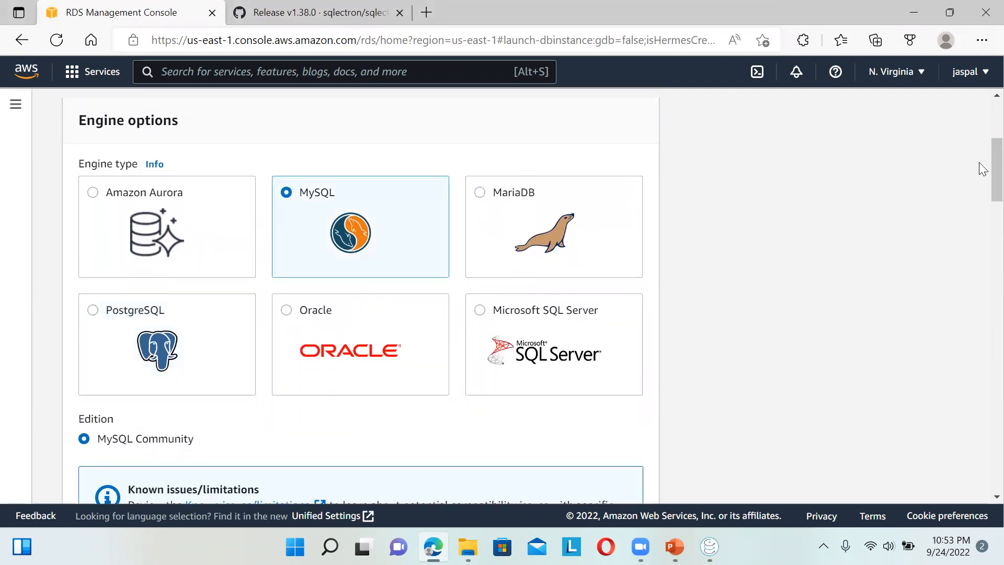
Step: Set the deployment option under Availability and durability to Single DB instance
scroll(979, 187, "down", 6)
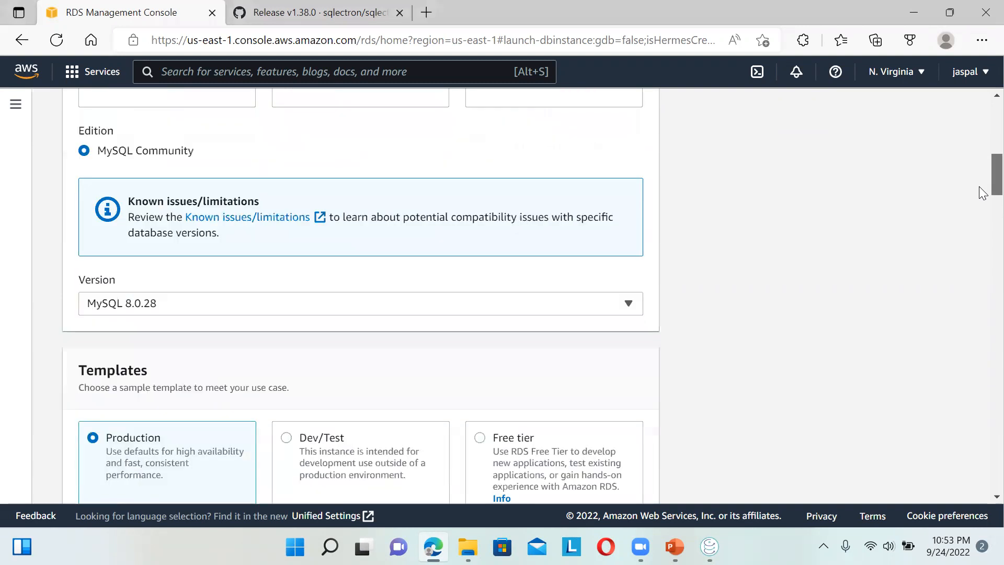
scroll(982, 198, "down", 1)
scroll(982, 204, "down", 3)
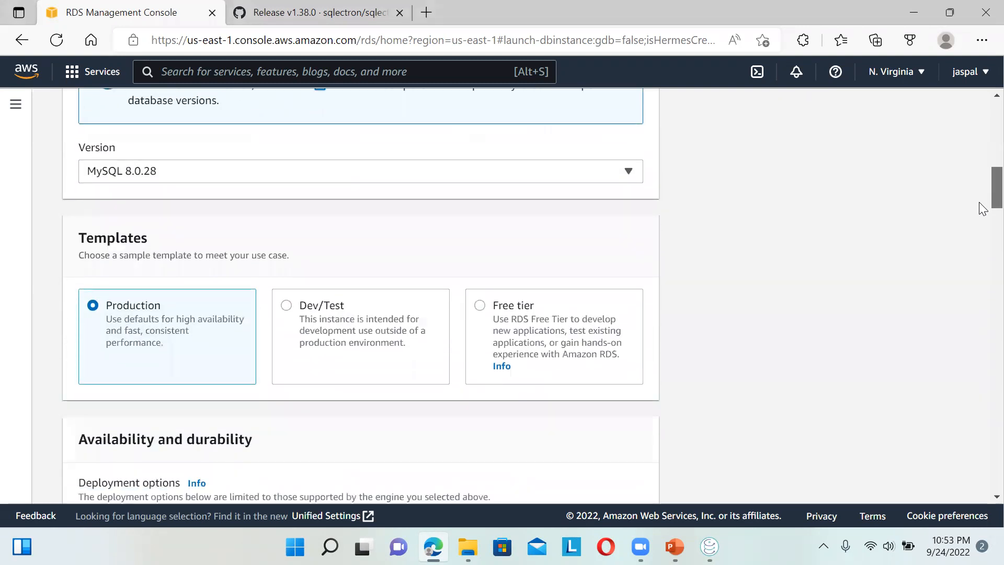
left_click_drag(980, 206, 980, 209)
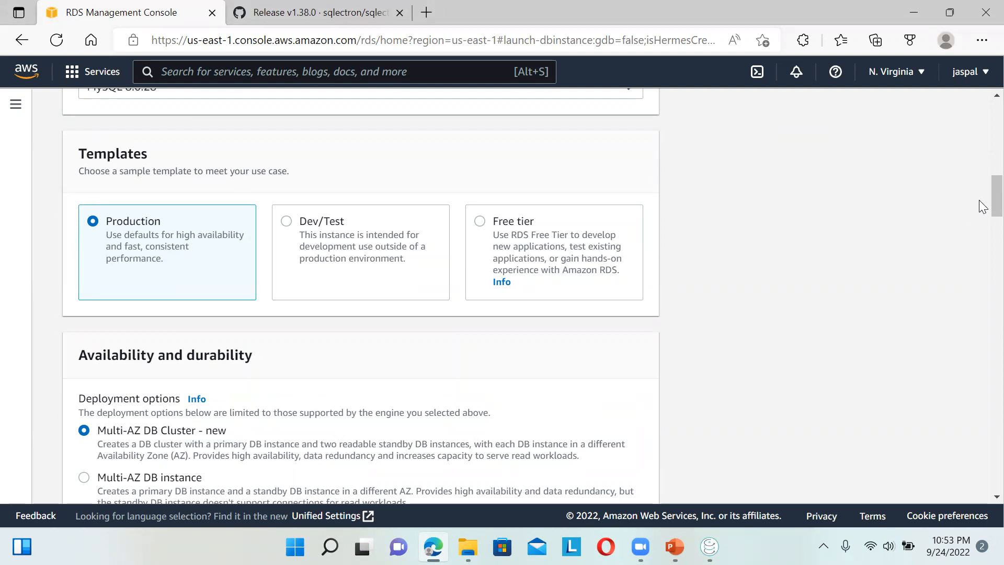
scroll(978, 197, "down", 3)
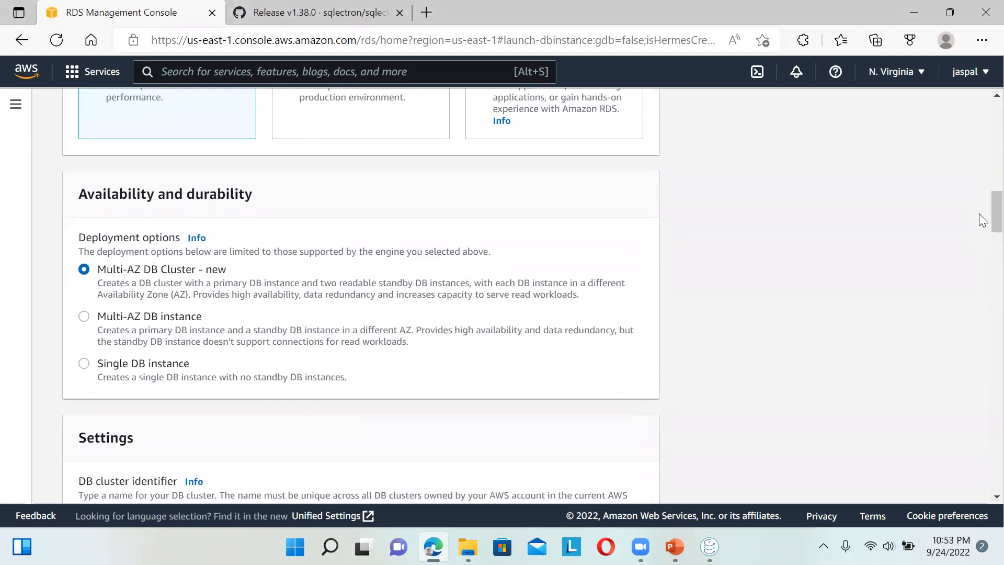
scroll(979, 213, "down", 1)
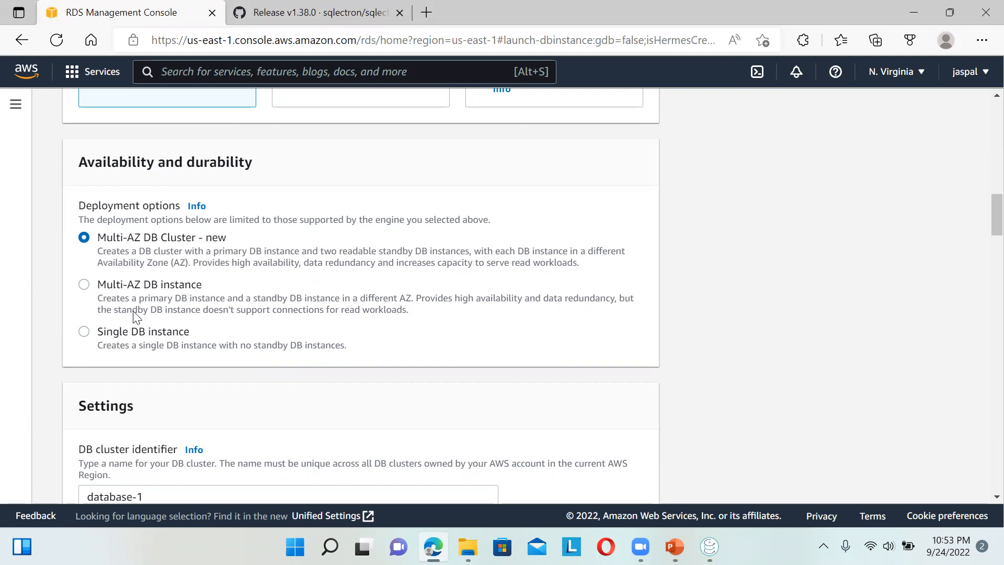
left_click(85, 332)
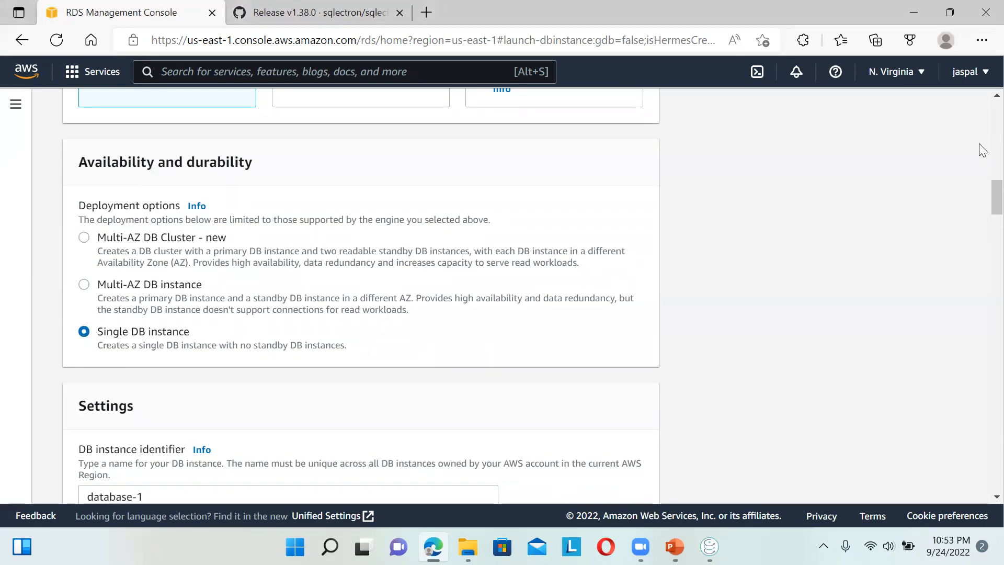
Step: Set the DB instance identifier to myrds in the database settings
scroll(983, 218, "down", 3)
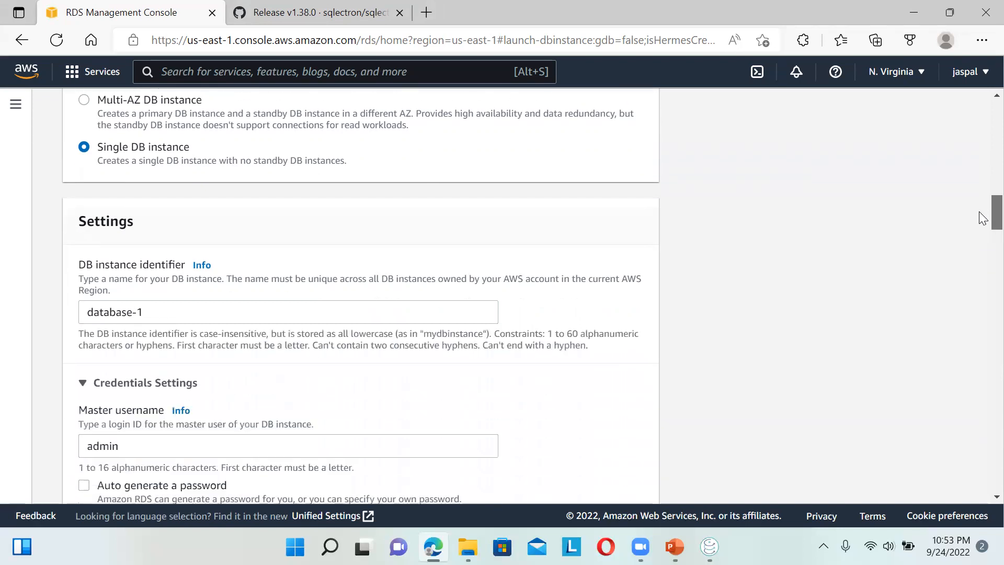
scroll(982, 218, "down", 1)
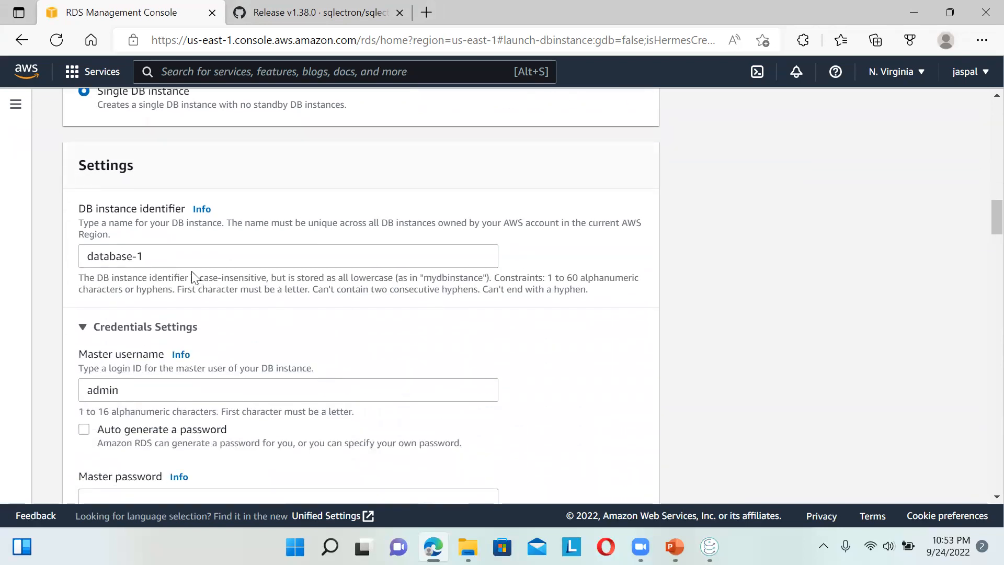
triple_click(168, 256)
type("myrds")
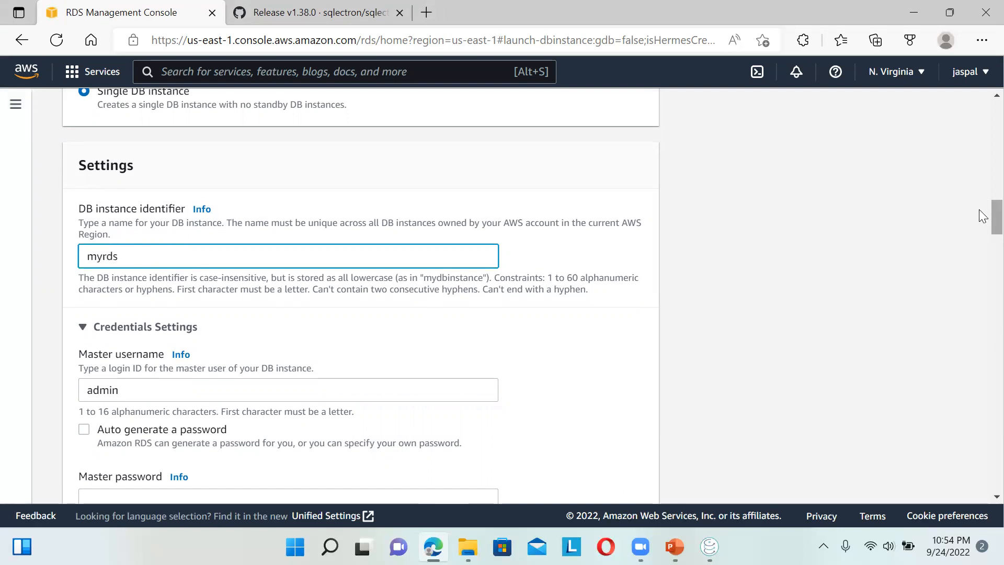
Step: Enter the master password for the admin user and repeat it as the confirmation password
scroll(982, 216, "down", 2)
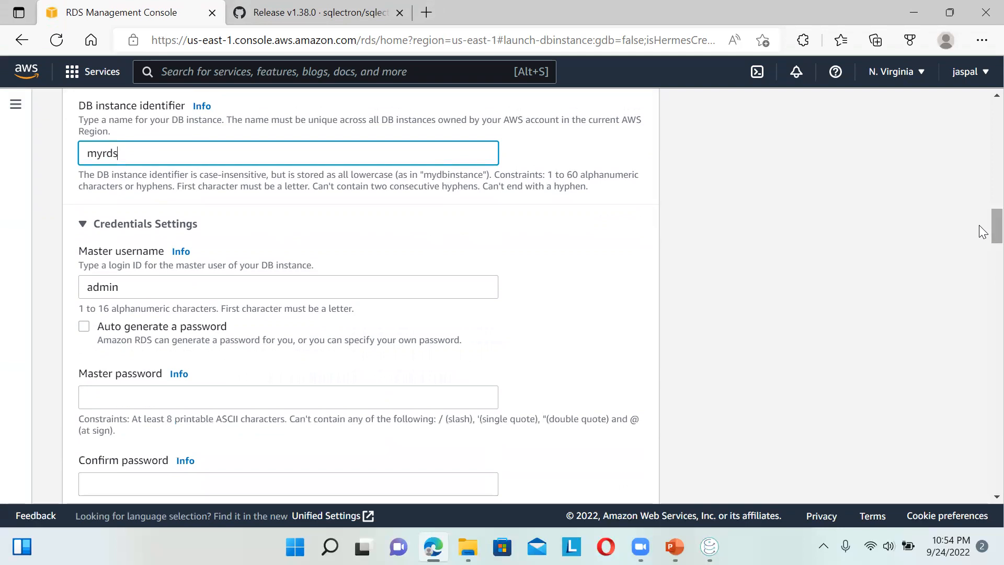
scroll(979, 232, "down", 4)
scroll(978, 233, "up", 3)
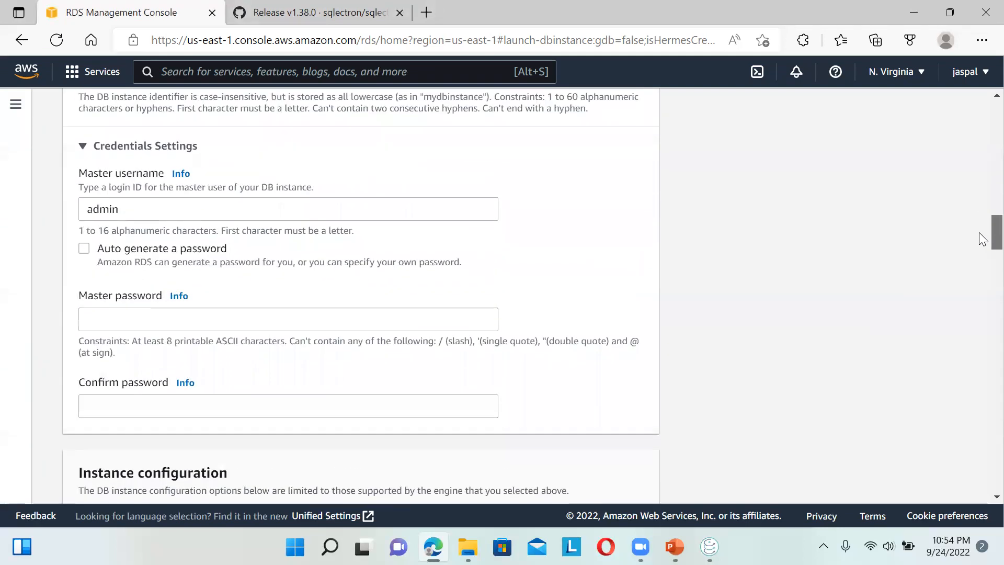
left_click(372, 319)
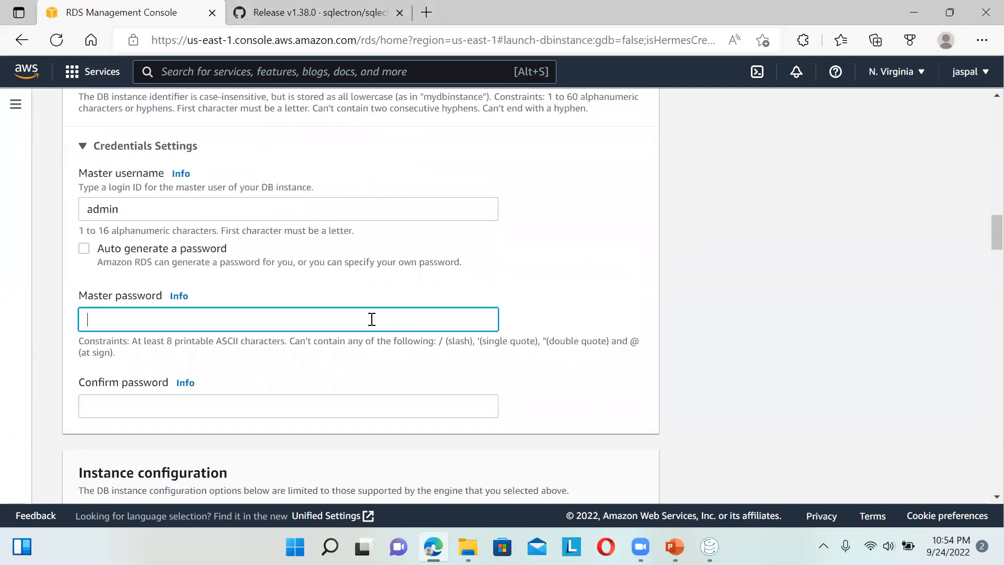
type("••")
key("Tab")
type("••")
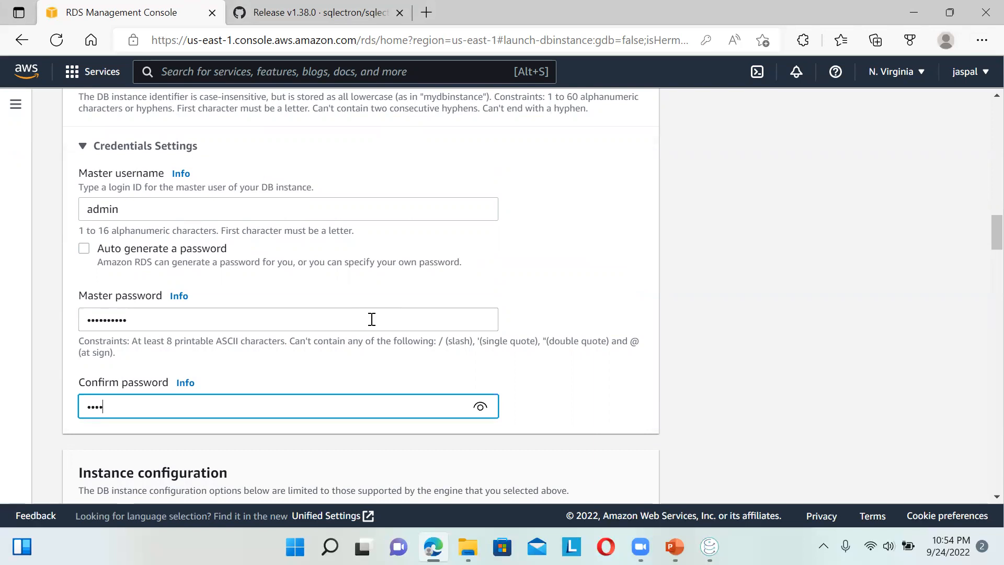
type("••••••••")
Step: Set the DB instance class to Burstable classes (includes t classes) in the instance configuration
scroll(979, 232, "down", 3)
scroll(979, 234, "up", 1)
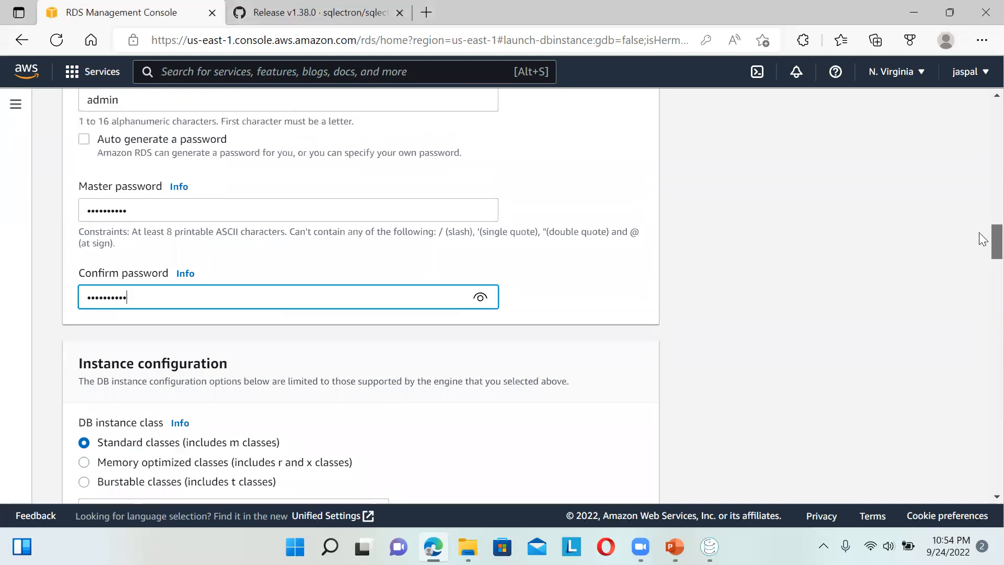
scroll(979, 238, "down", 2)
scroll(980, 244, "down", 2)
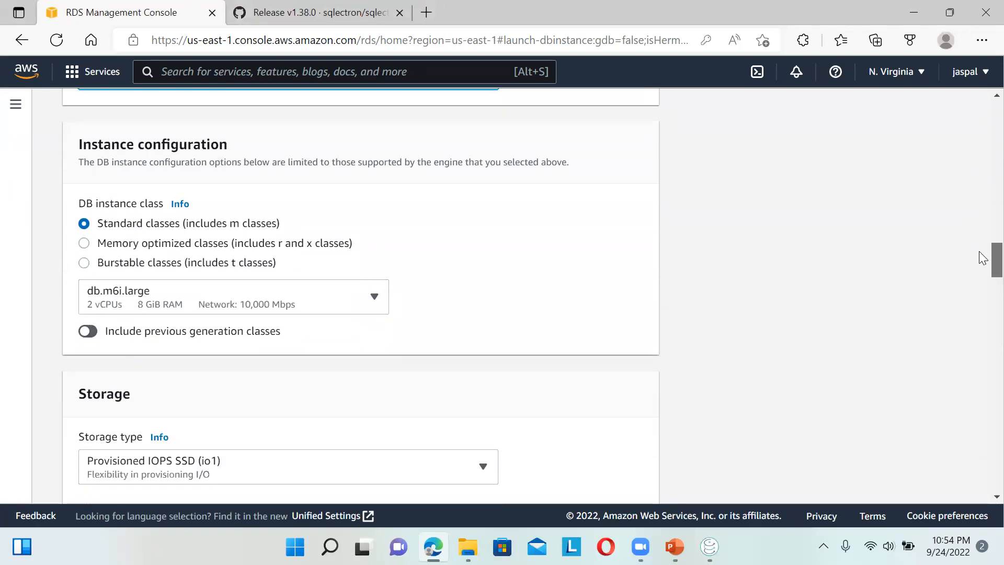
left_click(84, 256)
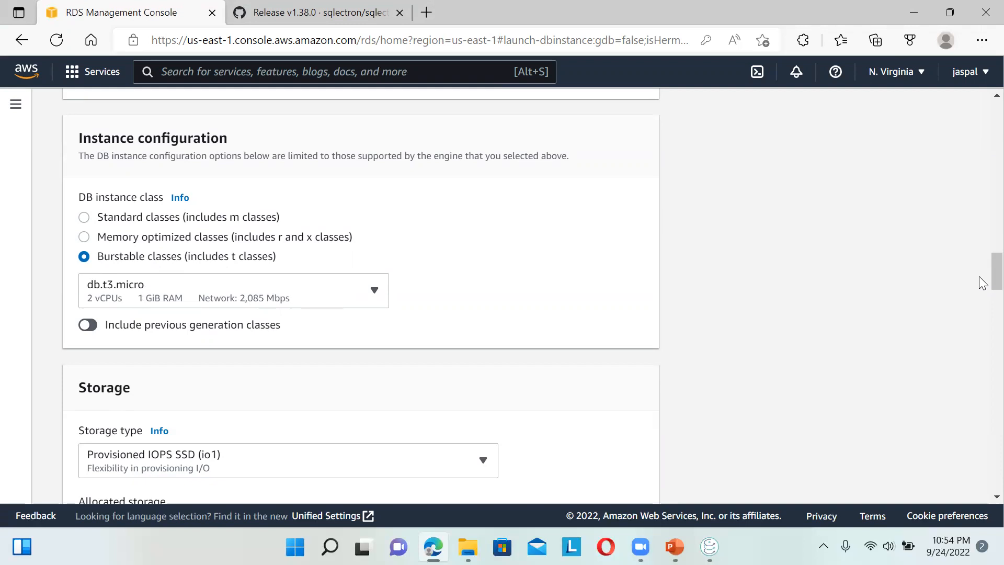
Step: Change the database's storage type to General Purpose SSD (gp2)
scroll(980, 268, "down", 4)
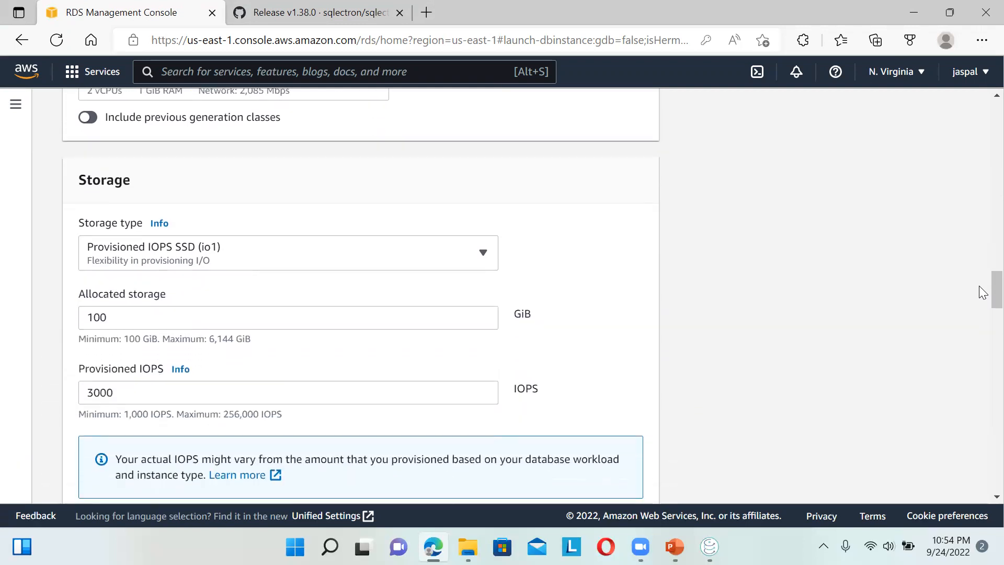
scroll(980, 288, "down", 1)
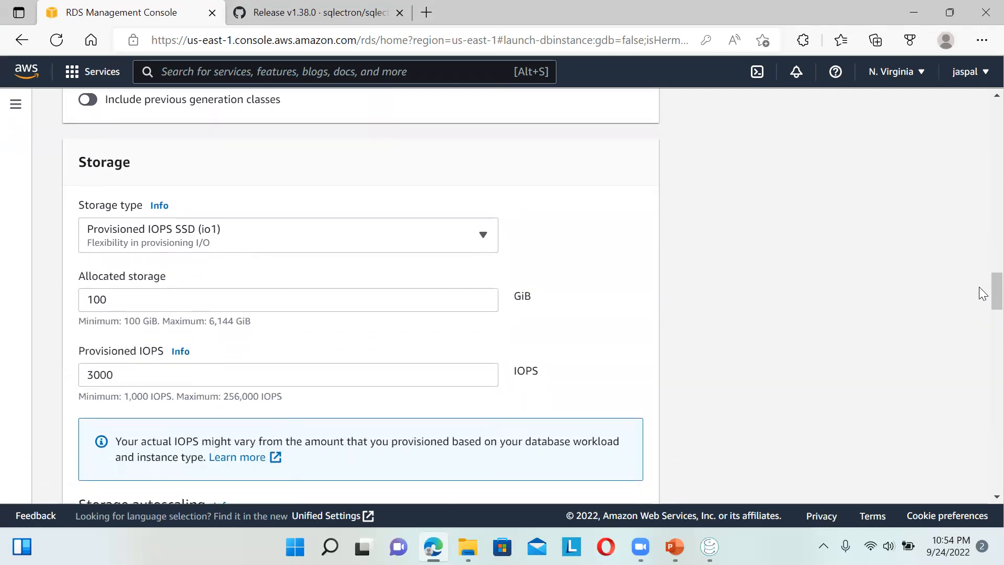
left_click(374, 244)
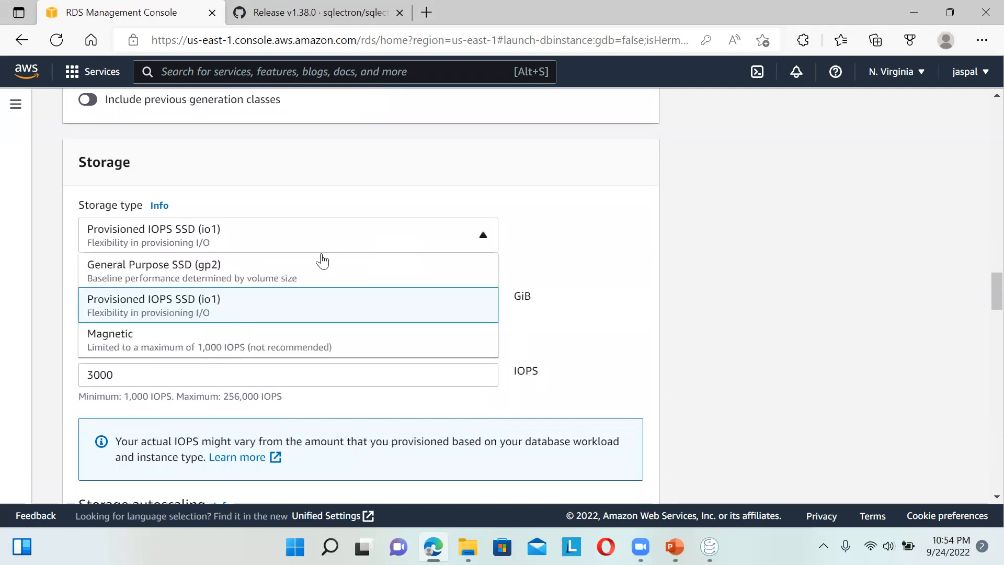
left_click(233, 268)
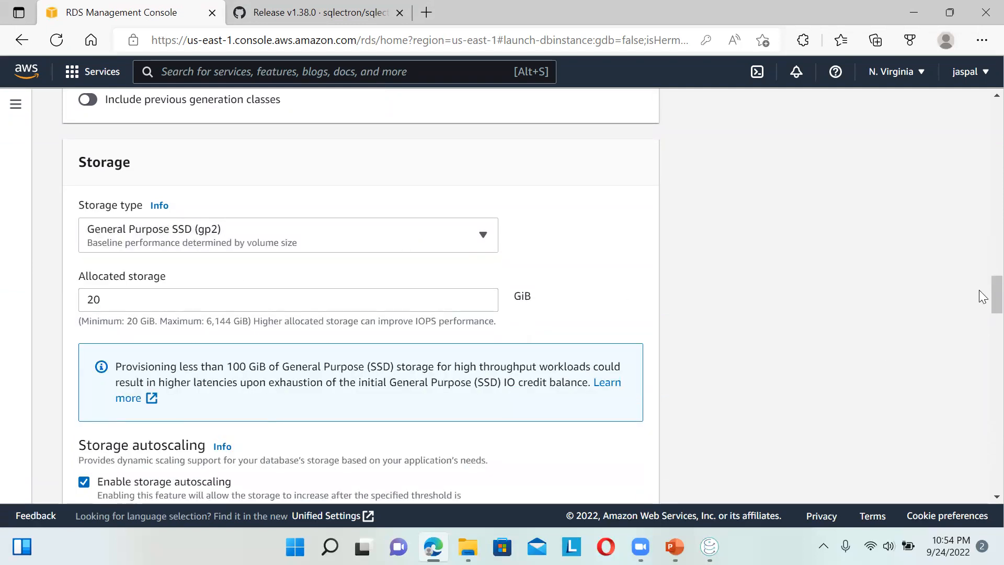
Step: Enable public access to the database in the connectivity settings, keeping the default VPC and subnet group
scroll(982, 296, "down", 1)
left_click_drag(979, 292, 979, 337)
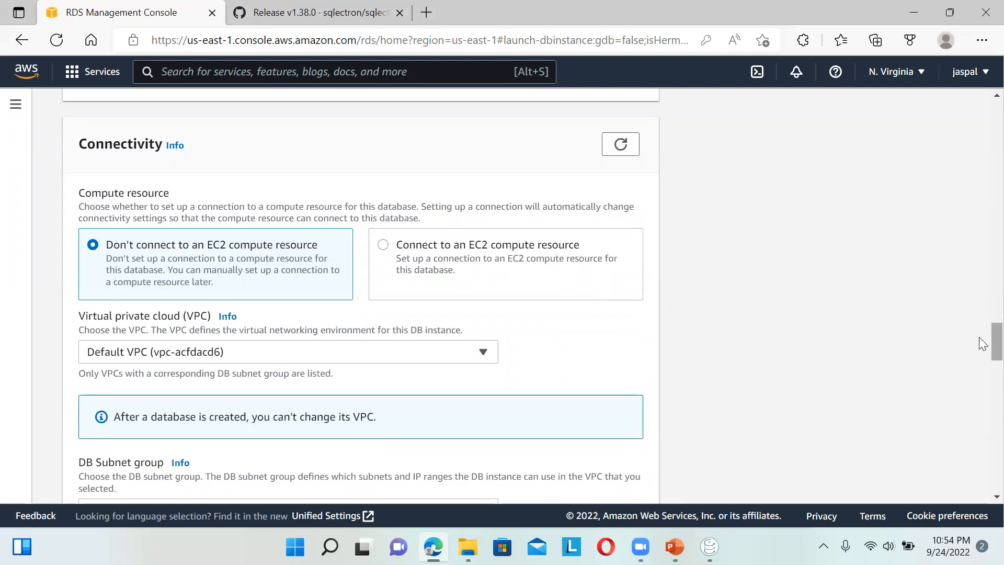
scroll(980, 345, "down", 2)
left_click_drag(979, 352, 979, 352)
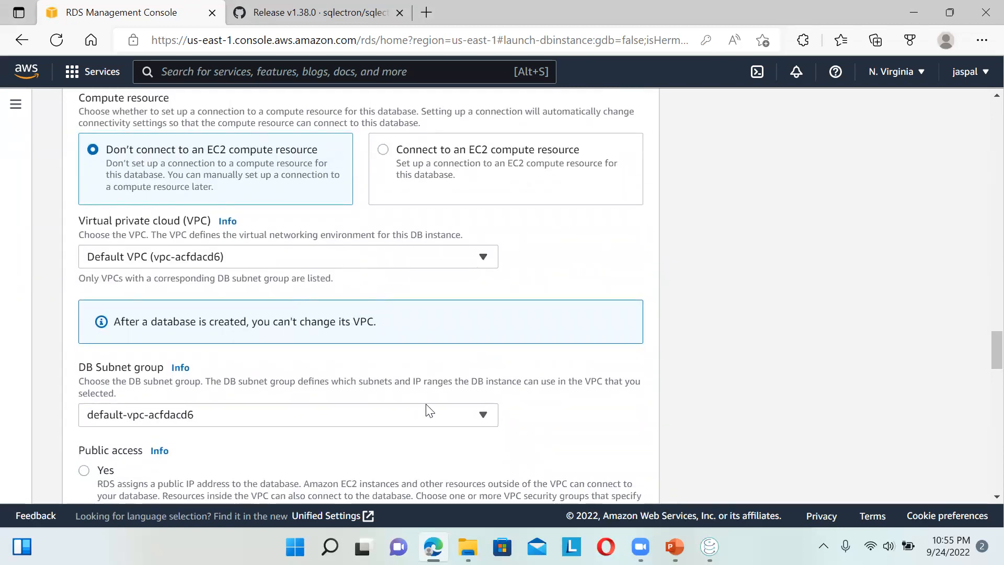
left_click_drag(983, 356, 983, 372)
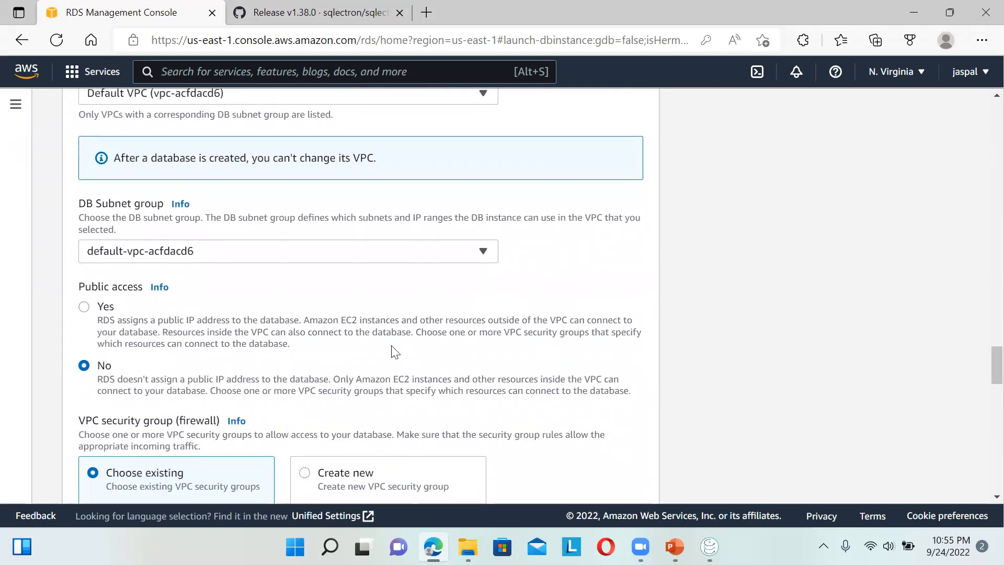
left_click(86, 307)
scroll(980, 346, "up", 6)
scroll(981, 379, "down", 6)
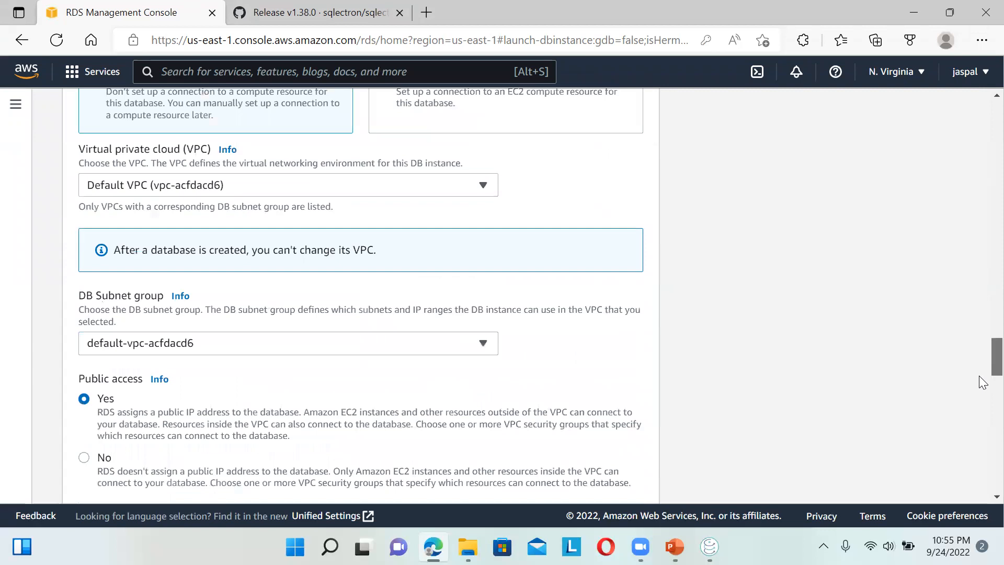
Step: Choose to create a new VPC security group for the database and name it mysecurityrds
scroll(982, 403, "down", 3)
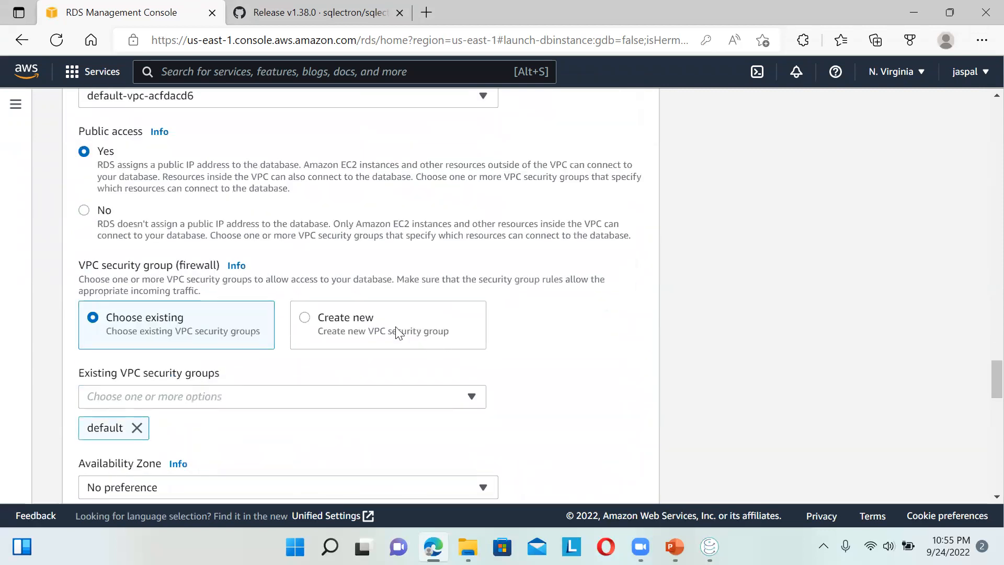
left_click(355, 321)
left_click(232, 398)
type("m")
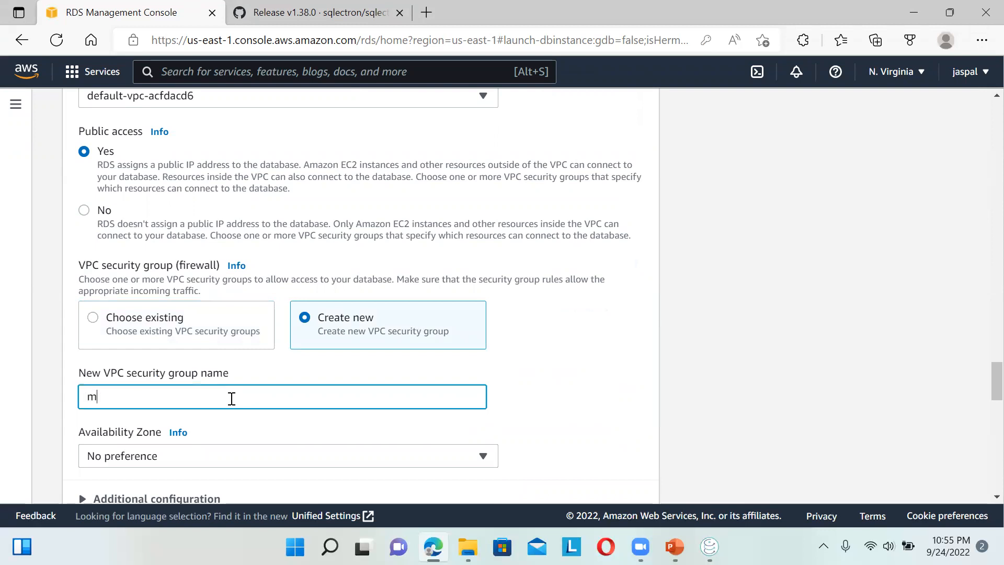
type("ysecurityrds")
Step: Review the Availability Zone choices for the database without picking a specific zone
left_click_drag(995, 373, 995, 391)
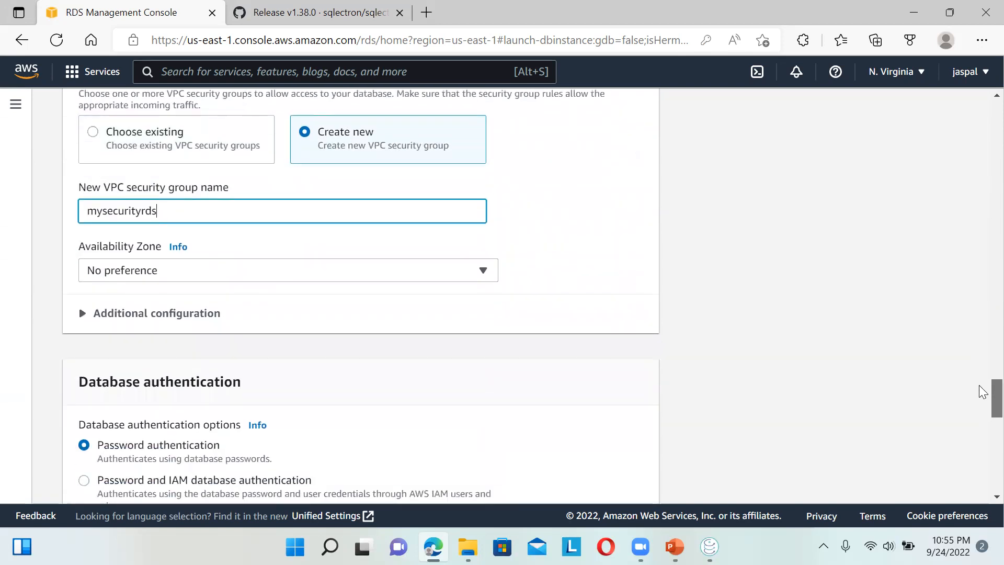
left_click(343, 280)
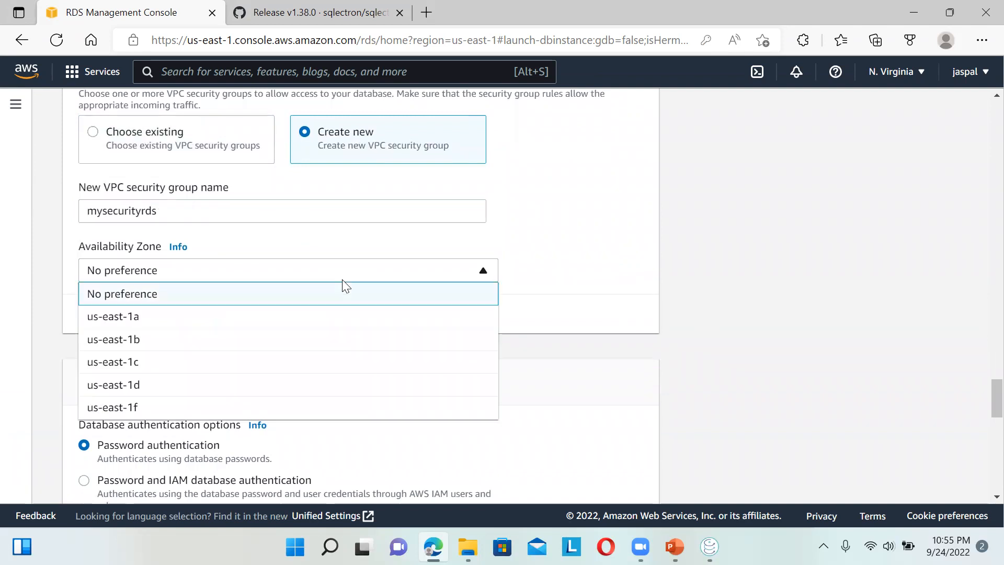
left_click(821, 270)
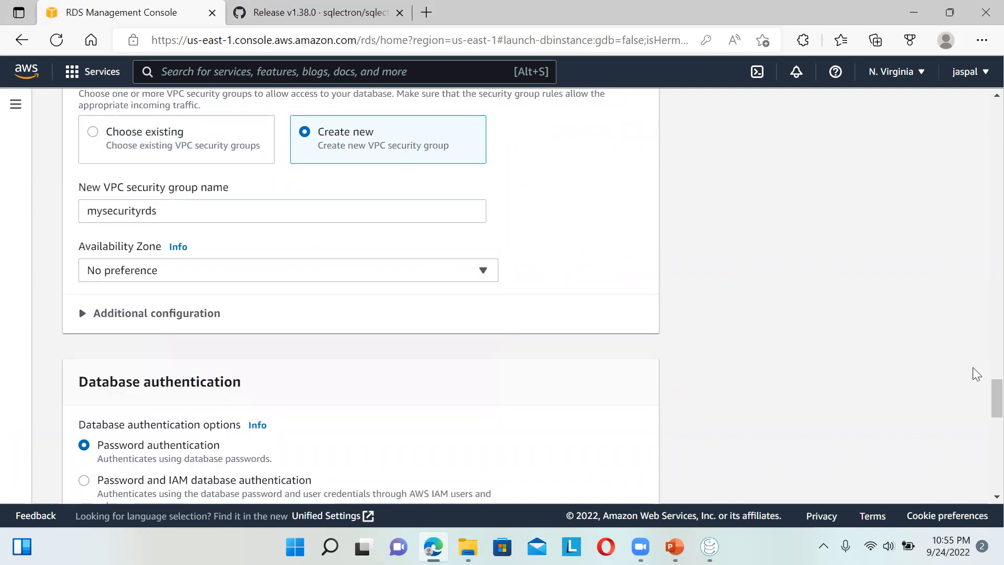
left_click_drag(982, 396, 982, 403)
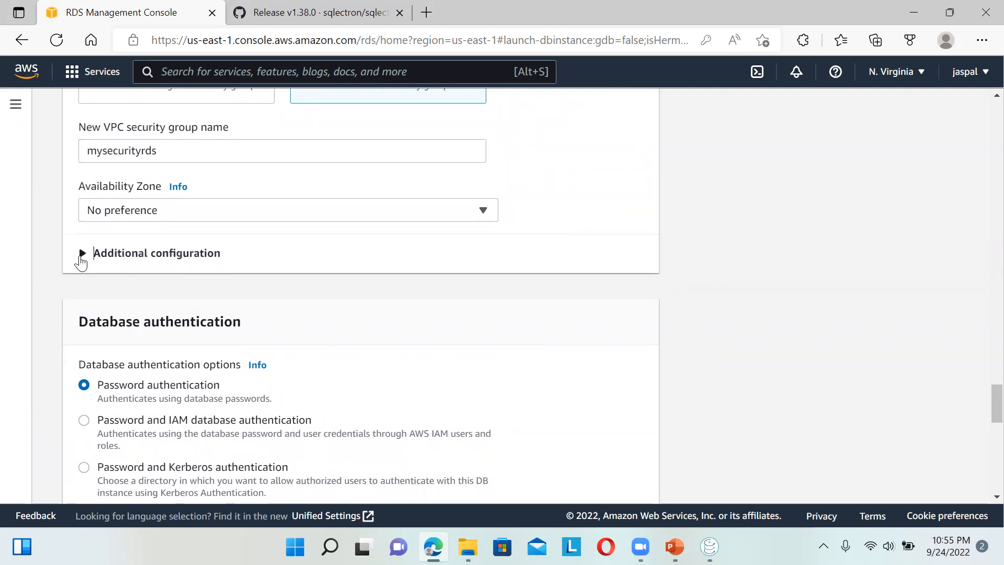
Step: Keep the database port at 3306 and set the initial database name to mydb in the additional configuration
left_click(82, 254)
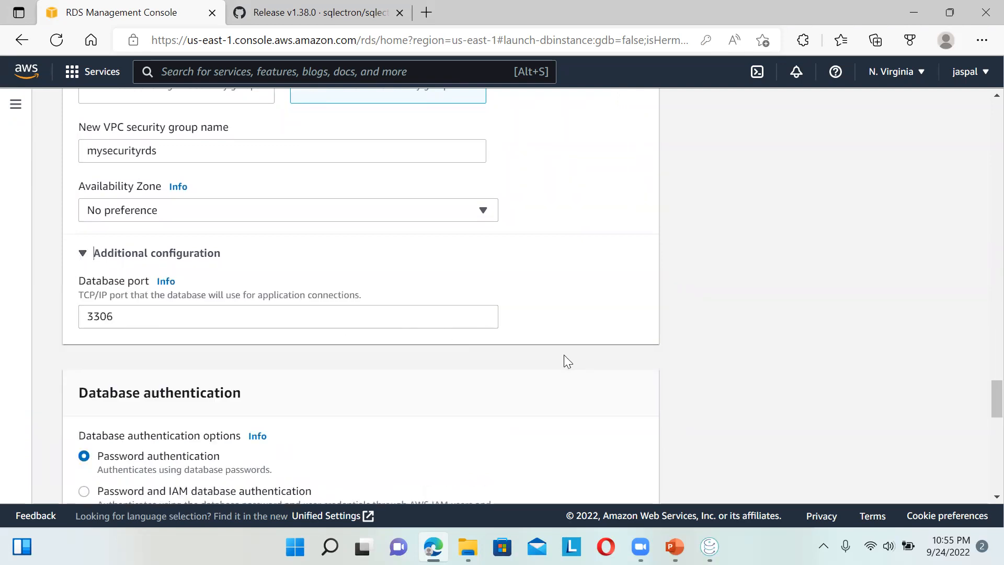
left_click_drag(979, 396, 983, 448)
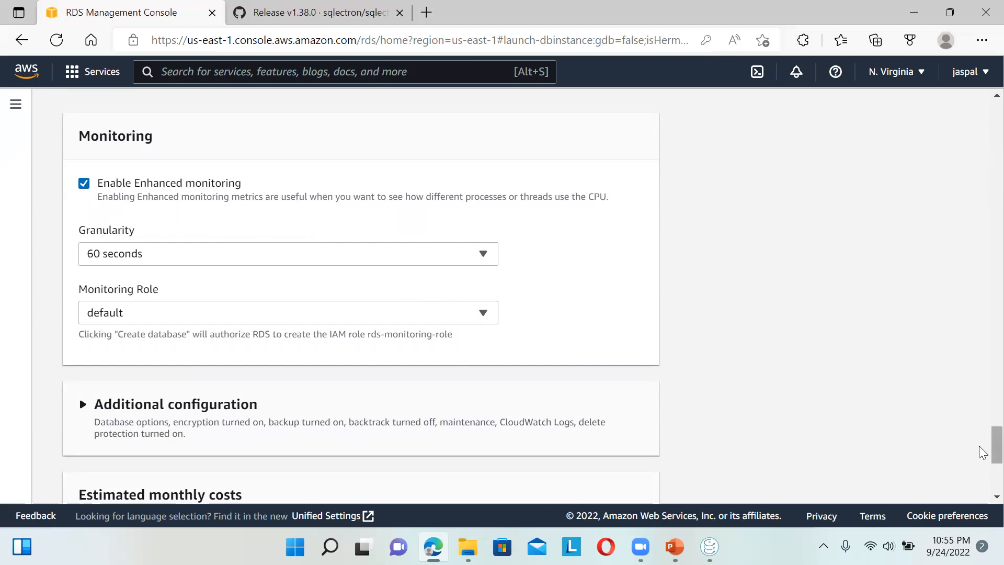
scroll(982, 454, "down", 1)
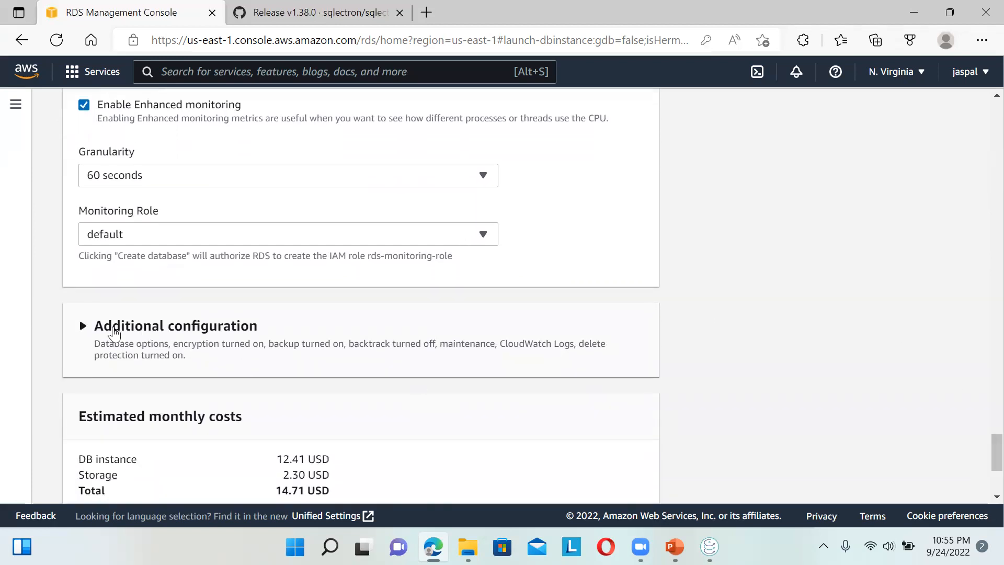
left_click(82, 328)
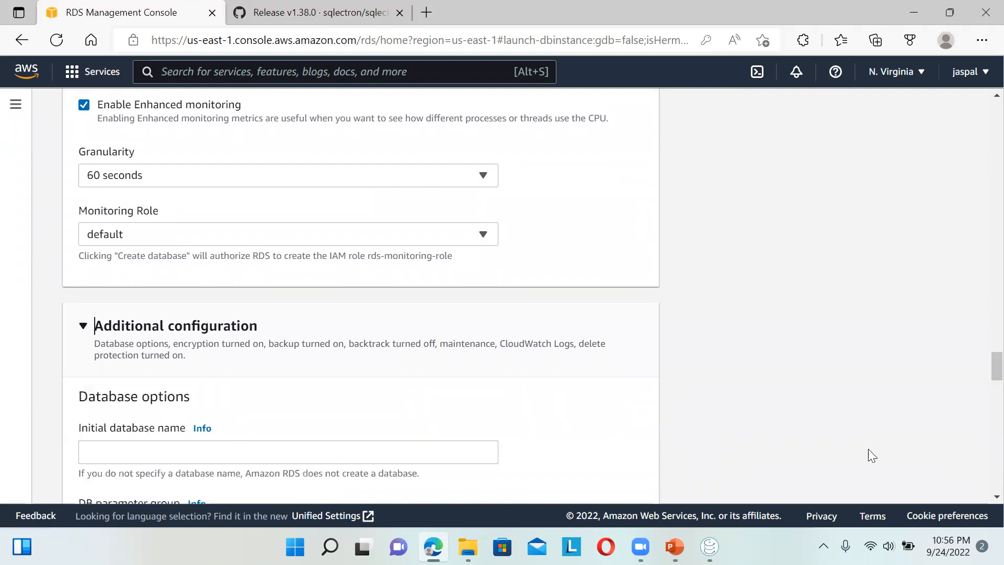
scroll(982, 366, "down", 5)
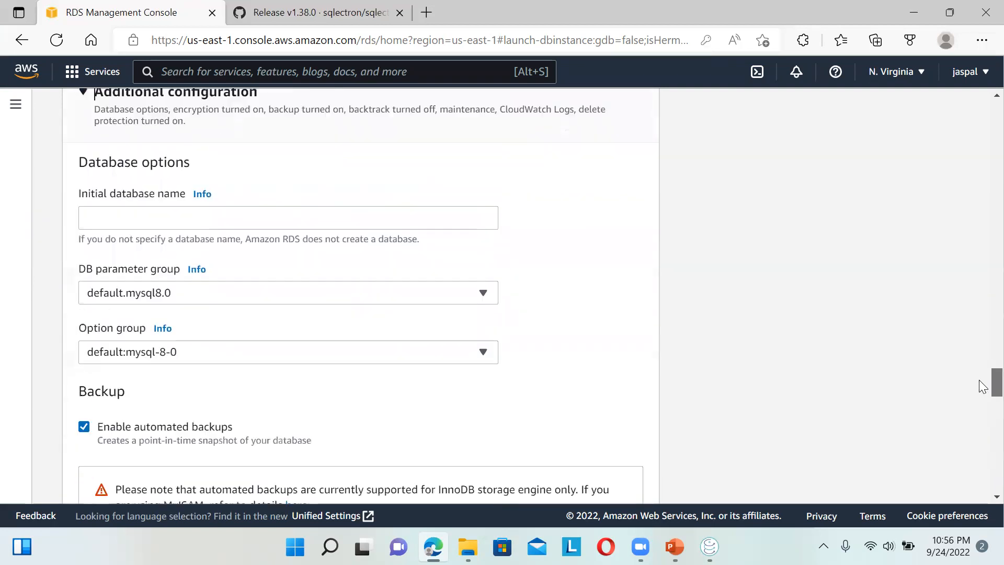
left_click(293, 158)
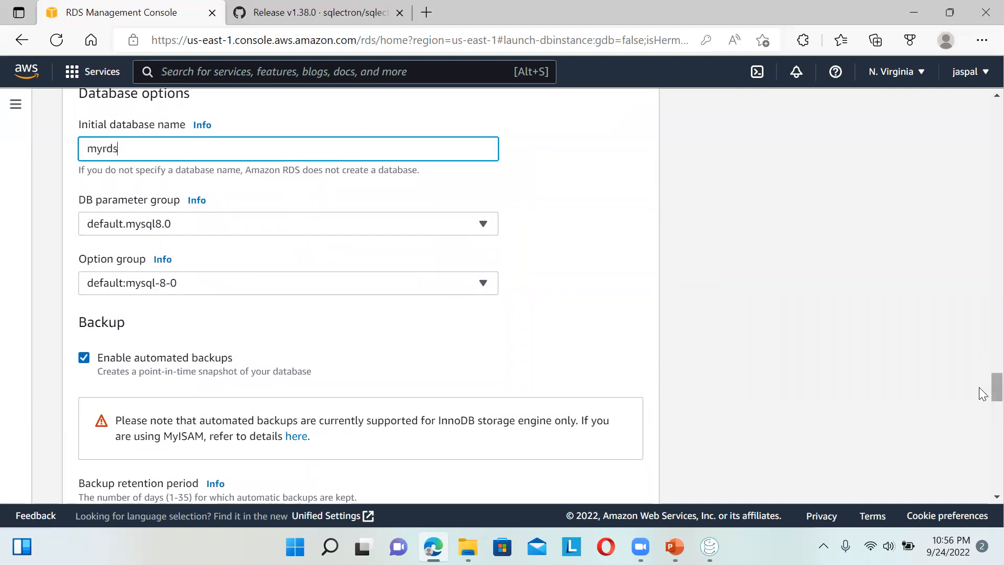
left_click_drag(992, 391, 942, 377)
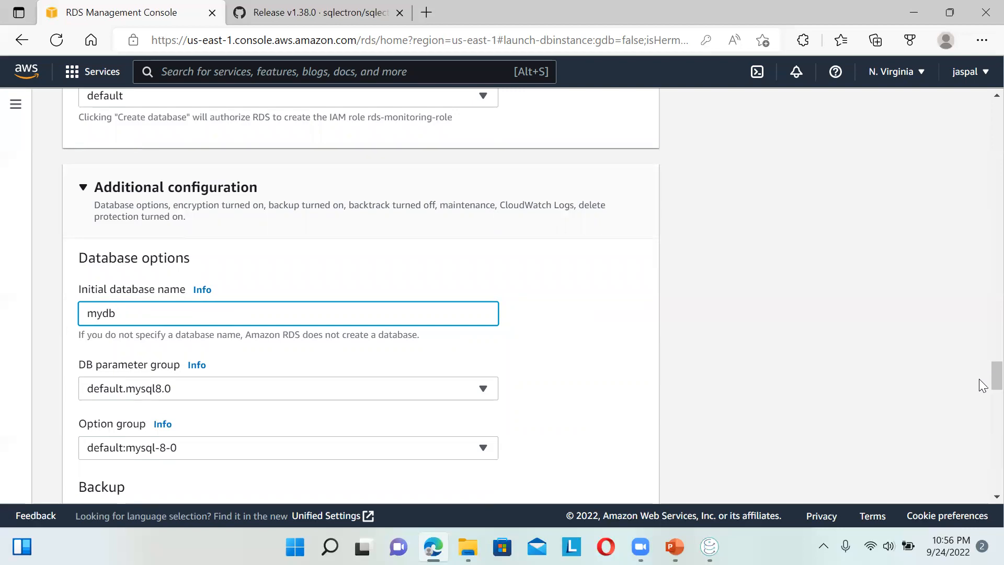
Step: Turn off automated backups and create the database, keeping the default encryption, log export, maintenance and deletion protection settings
scroll(982, 379, "down", 5)
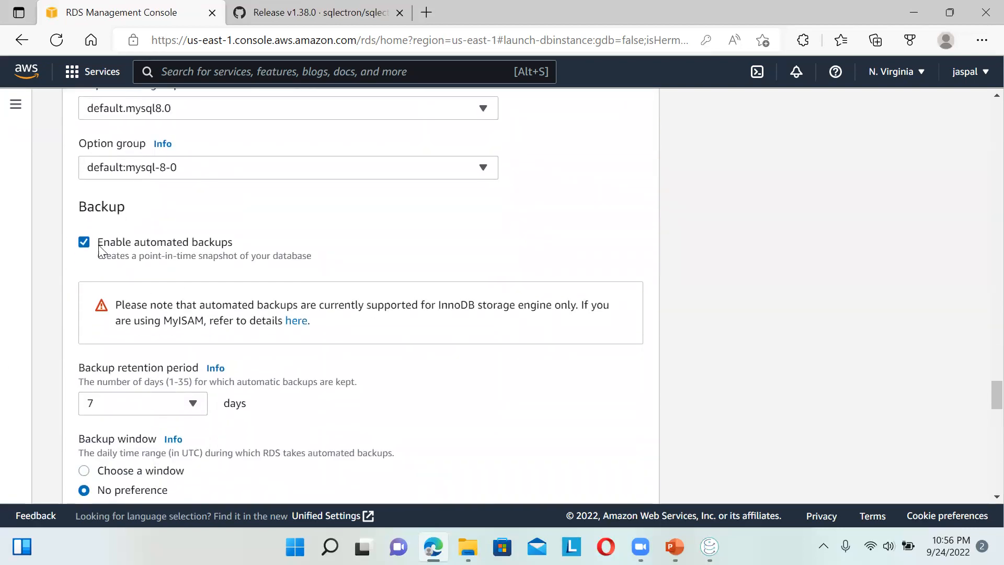
left_click(84, 241)
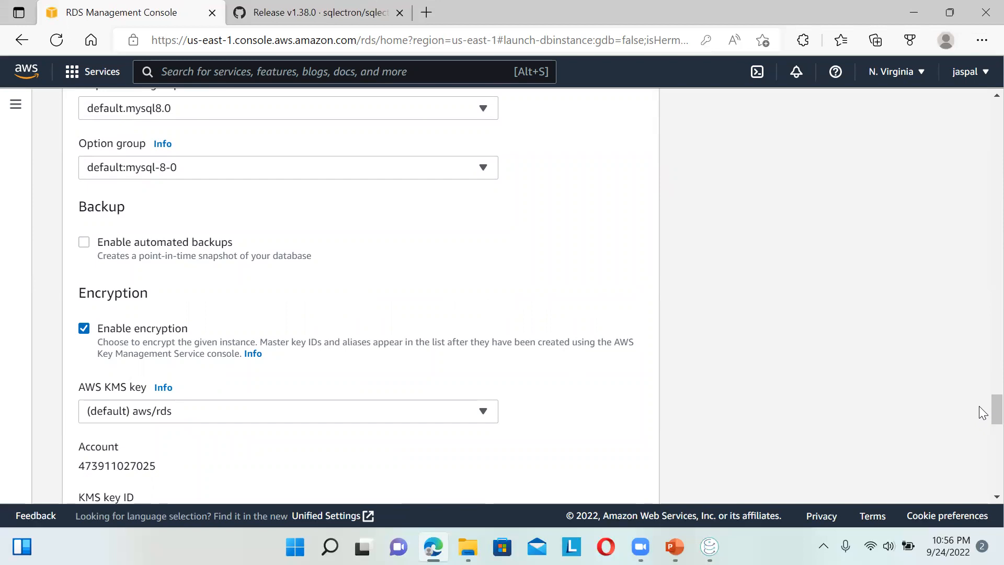
scroll(979, 406, "down", 5)
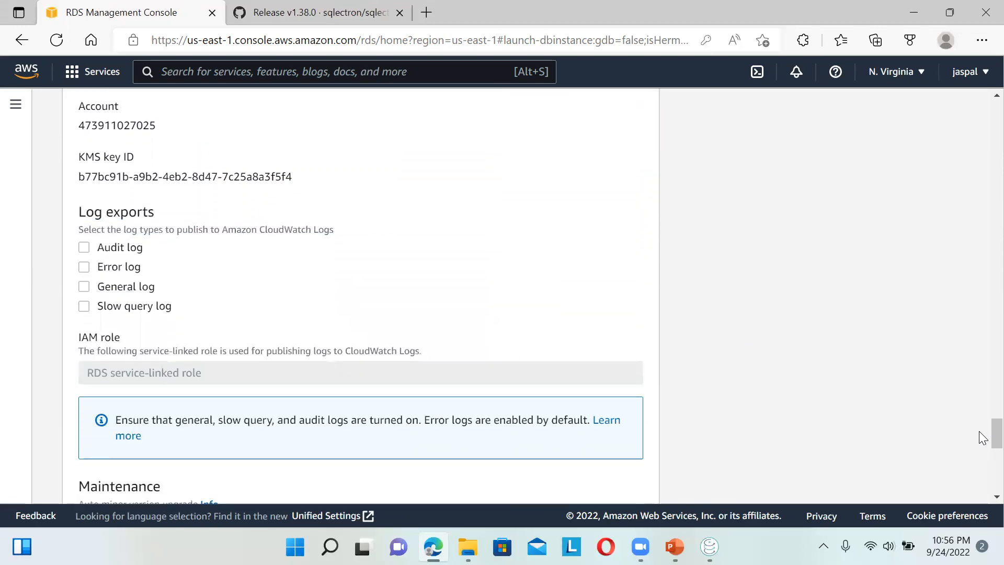
scroll(978, 431, "down", 4)
scroll(979, 449, "down", 3)
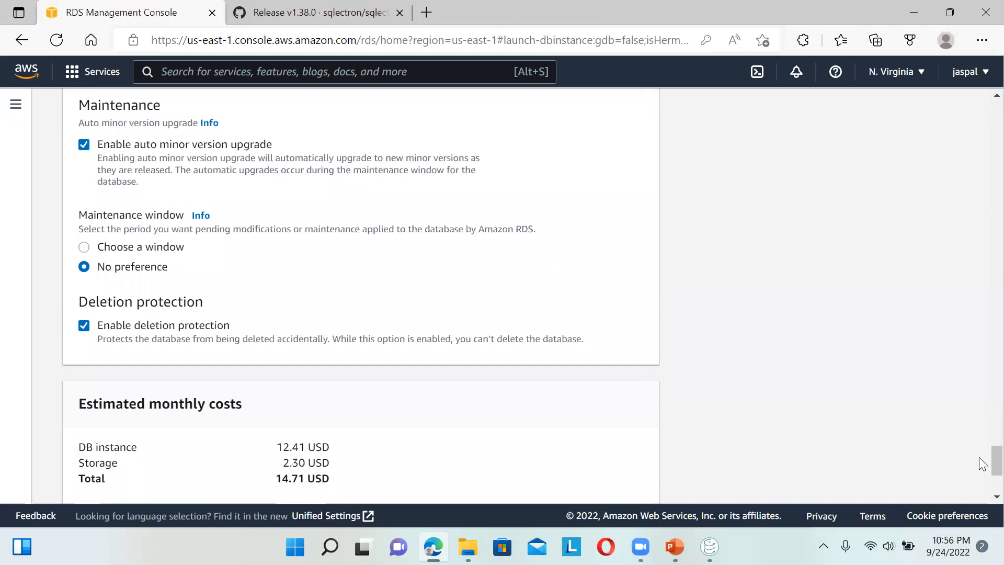
scroll(982, 463, "down", 1)
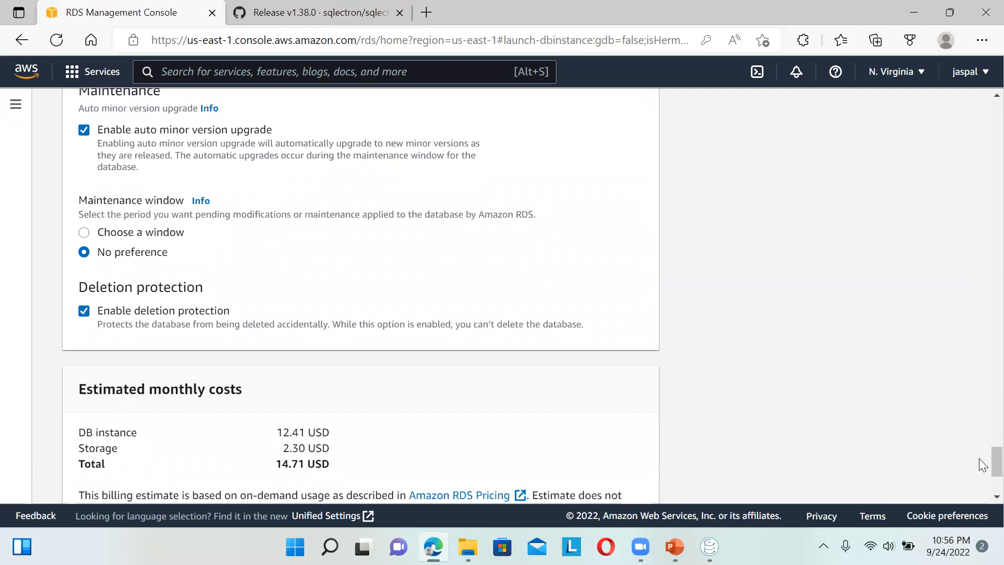
scroll(979, 464, "down", 4)
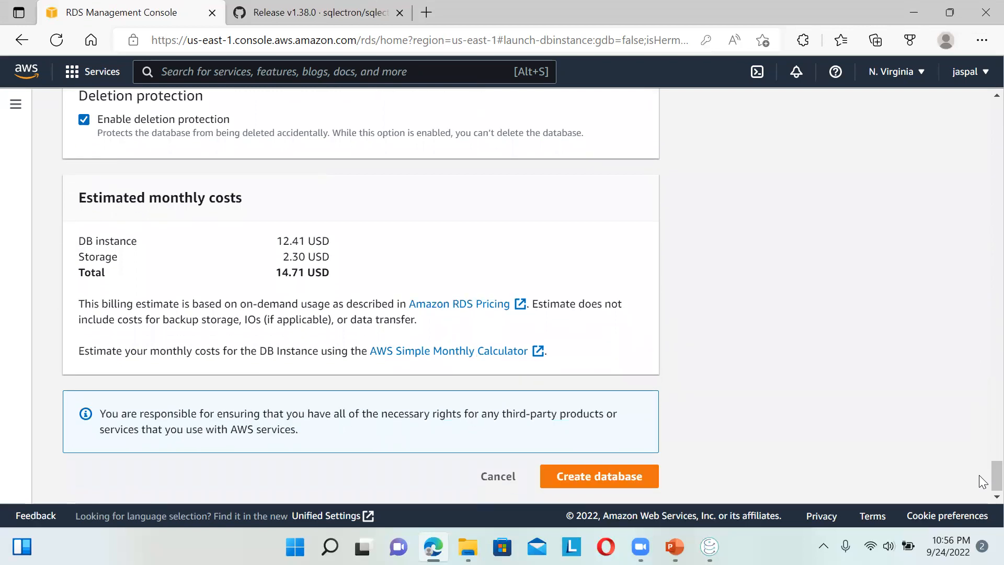
mouse_move(711, 544)
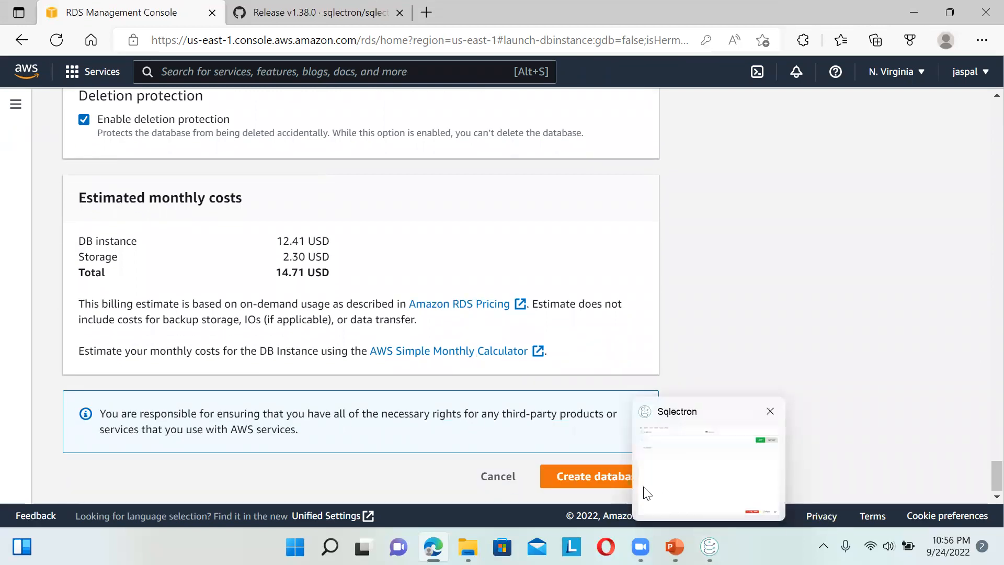
left_click(604, 482)
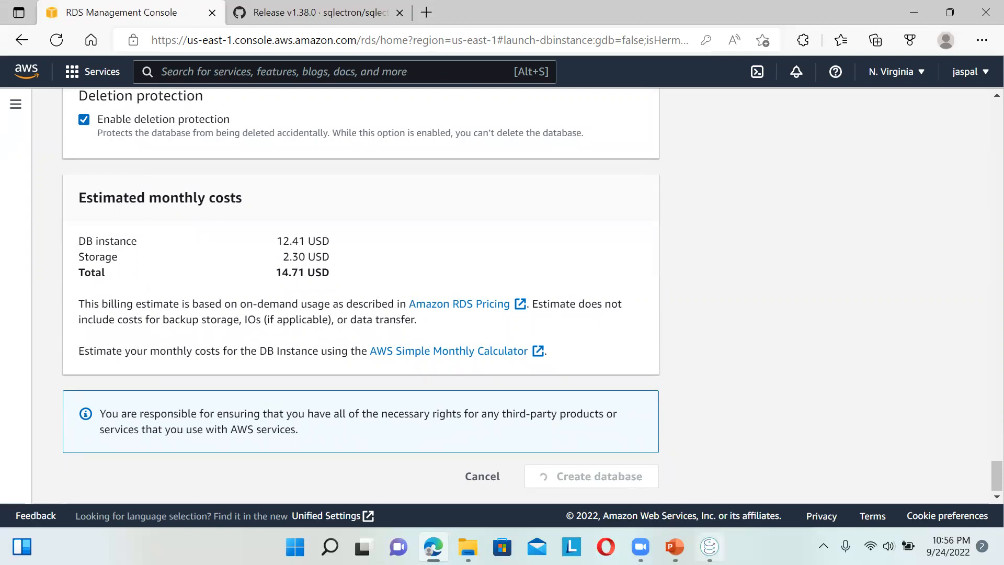
Step: Look at the Sqlectron client and its GitHub release v1.38.0 download assets, and return to the RDS databases list
left_click(709, 546)
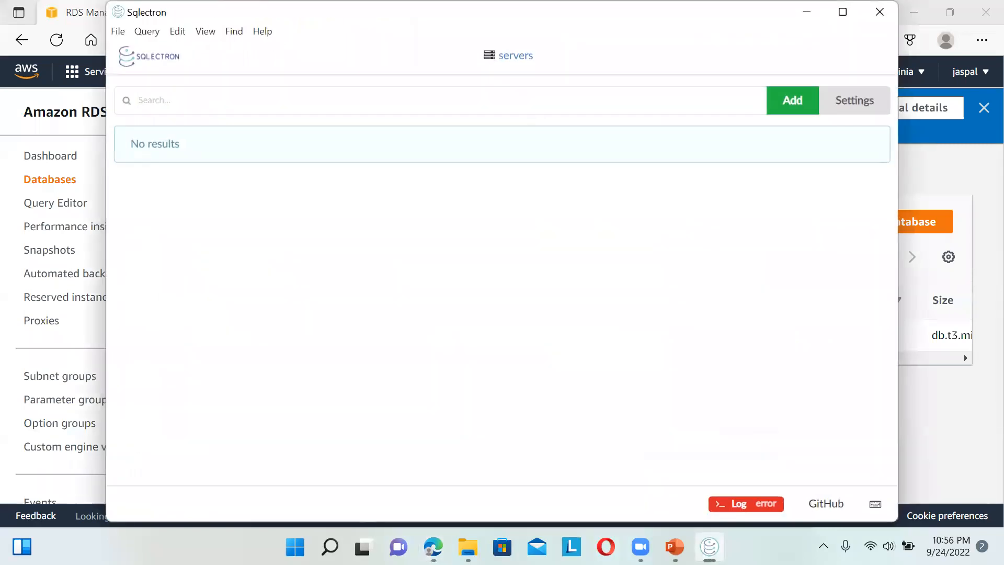
left_click(710, 546)
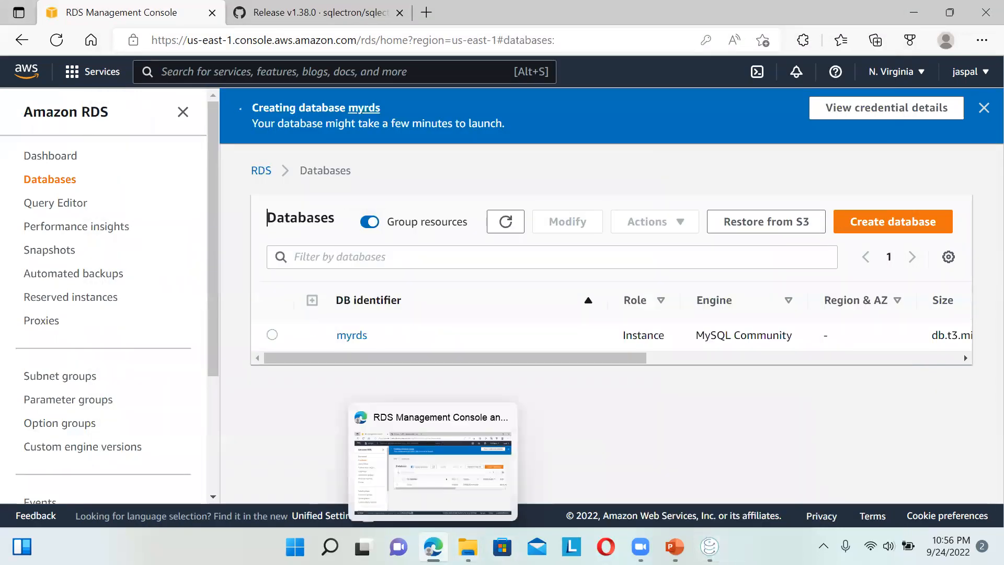
left_click(306, 14)
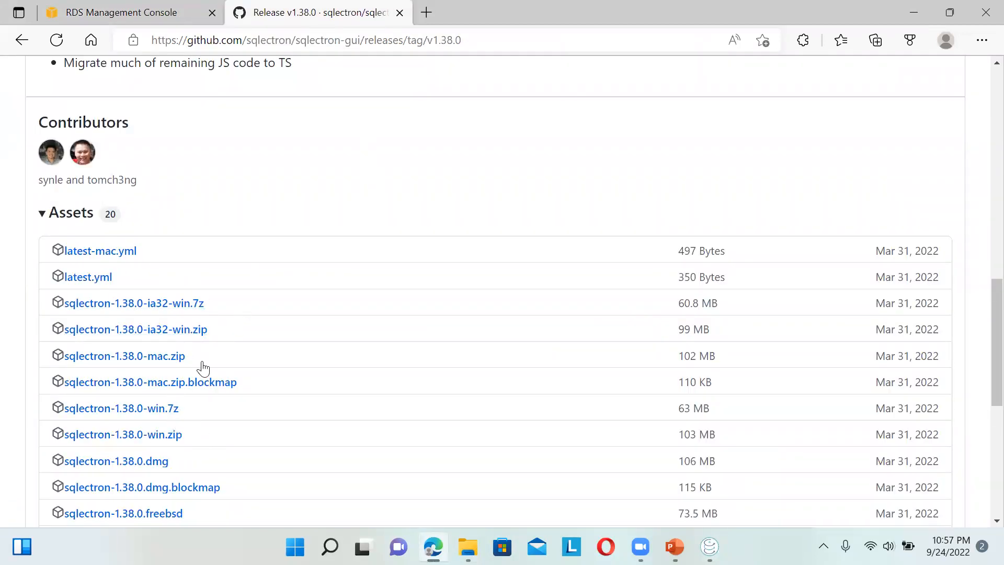
mouse_move(709, 547)
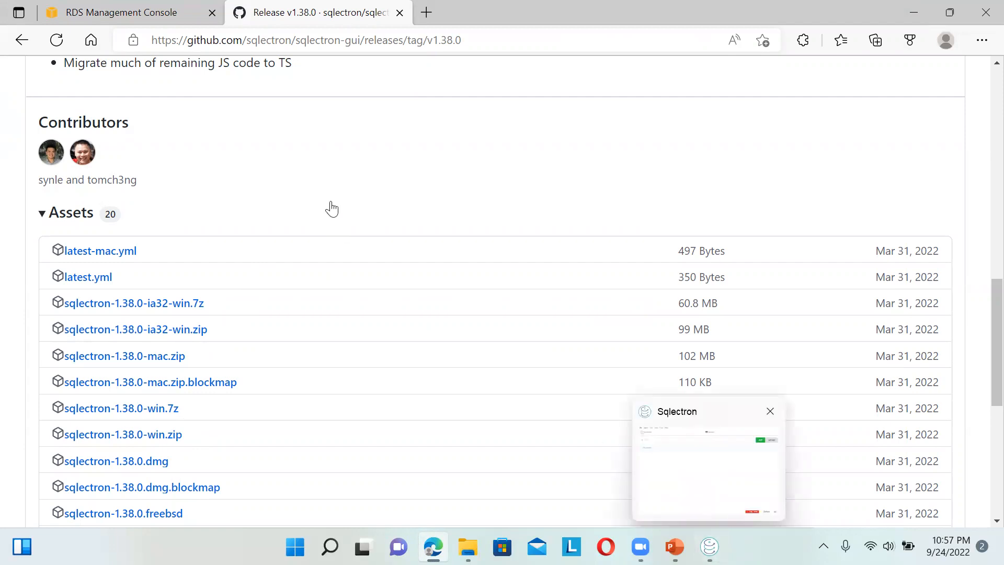
left_click(131, 12)
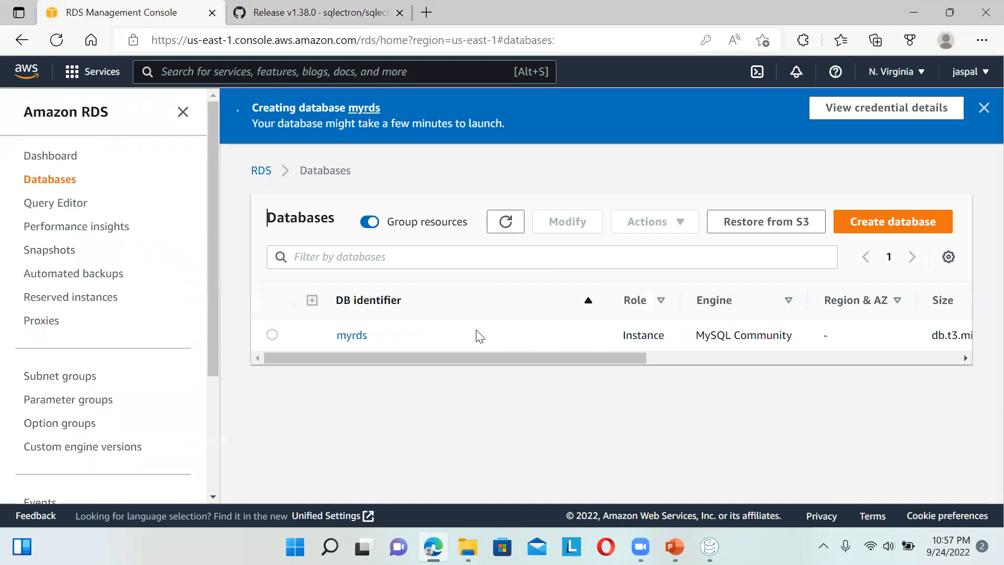
Step: Open the details of the myrds database and check its summary, endpoint, port and security information
left_click(349, 337)
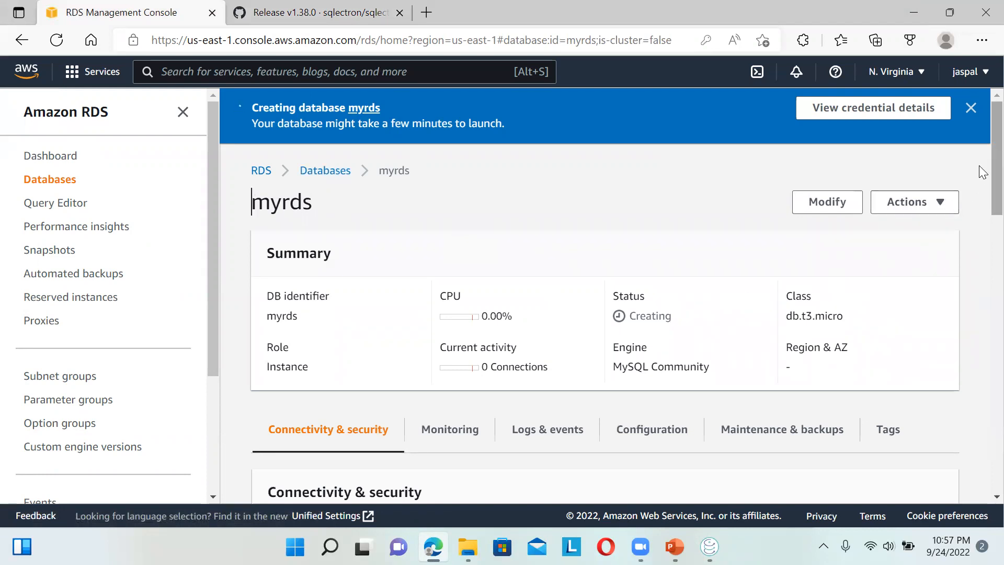
scroll(983, 173, "down", 6)
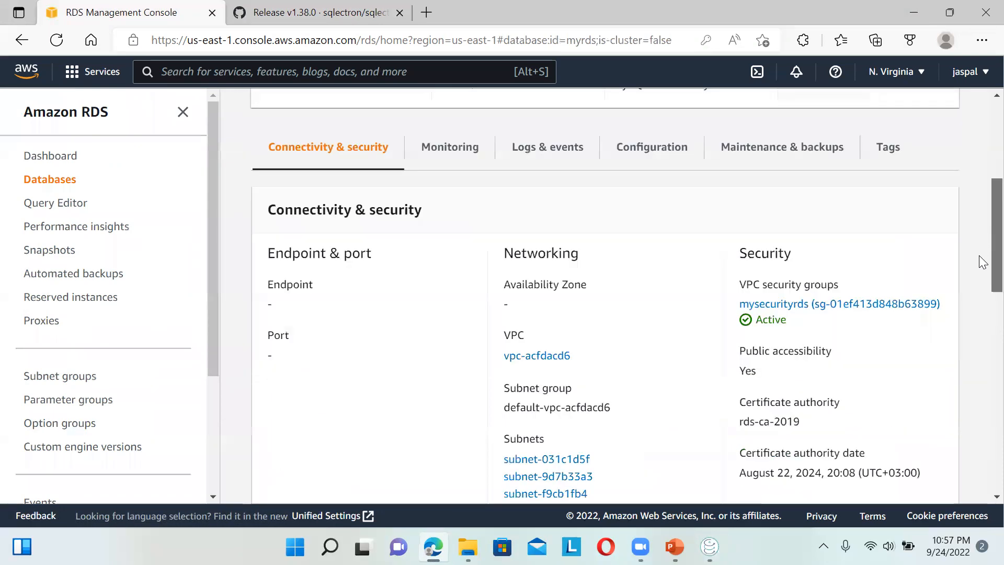
scroll(983, 252, "up", 6)
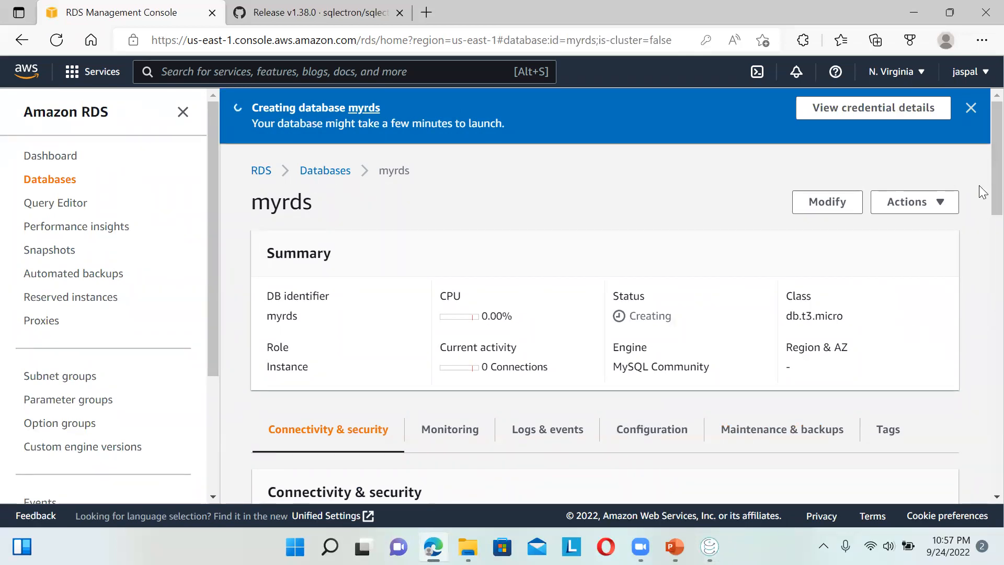
scroll(983, 244, "down", 2)
scroll(982, 244, "down", 5)
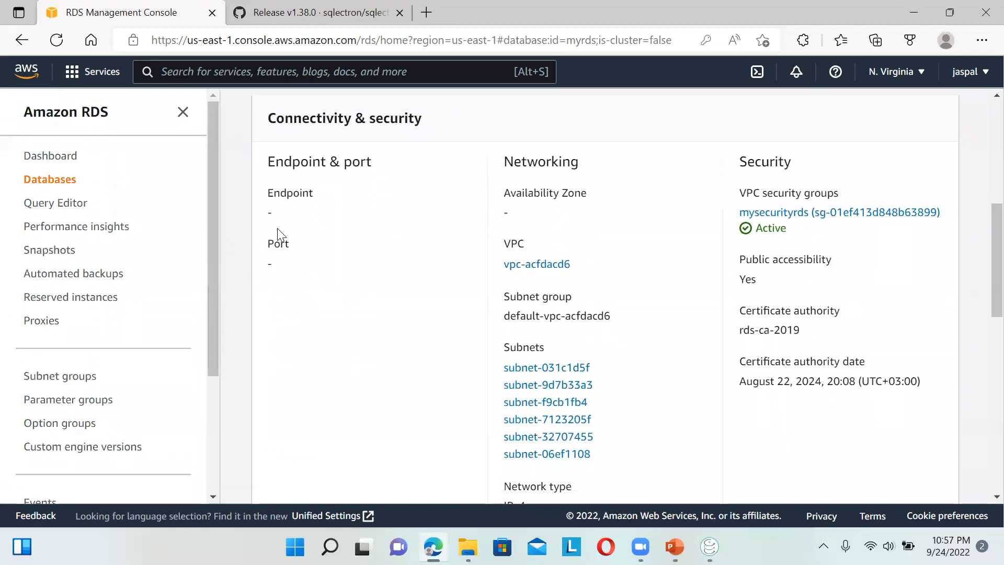
Step: Switch to Sqlectron and add a new server named myrds with MySQL as its database type
left_click(709, 546)
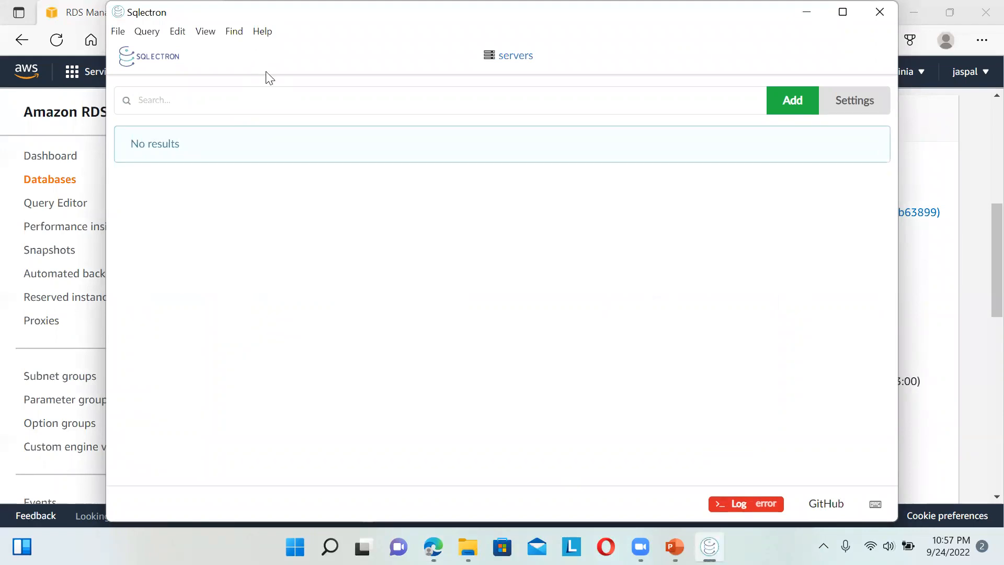
left_click_drag(503, 72, 522, 216)
left_click(799, 246)
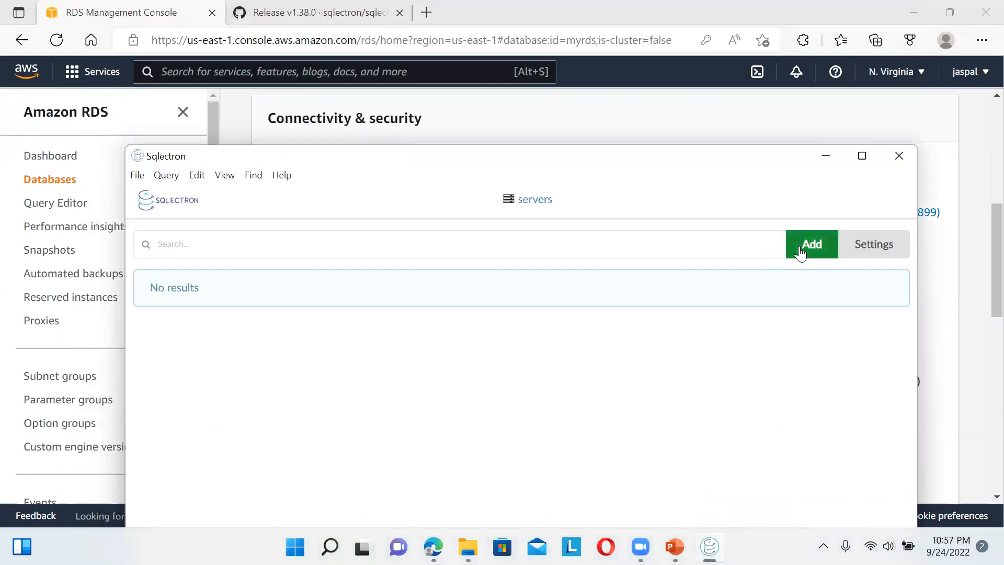
key("ctrl+a")
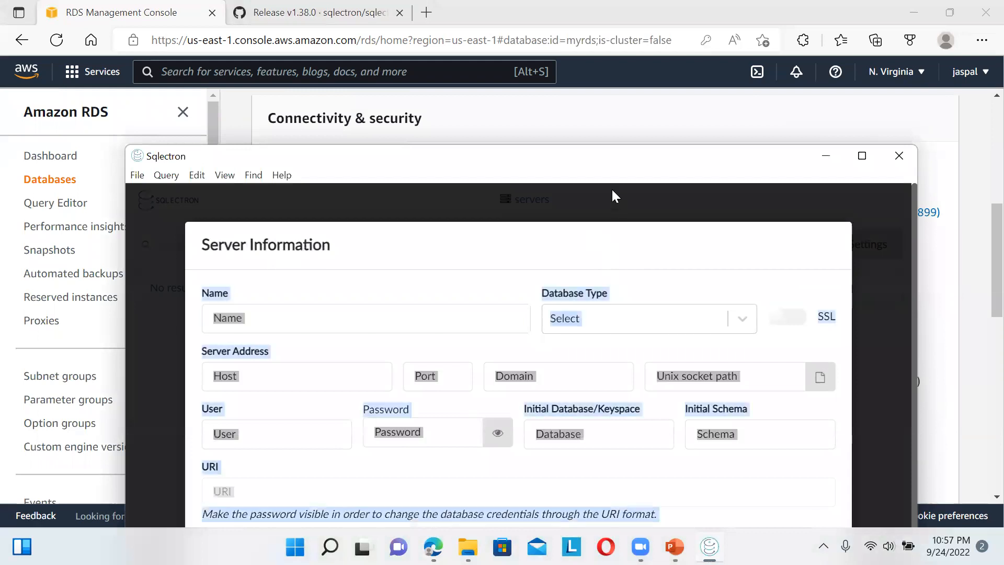
left_click(345, 324)
type("myrds")
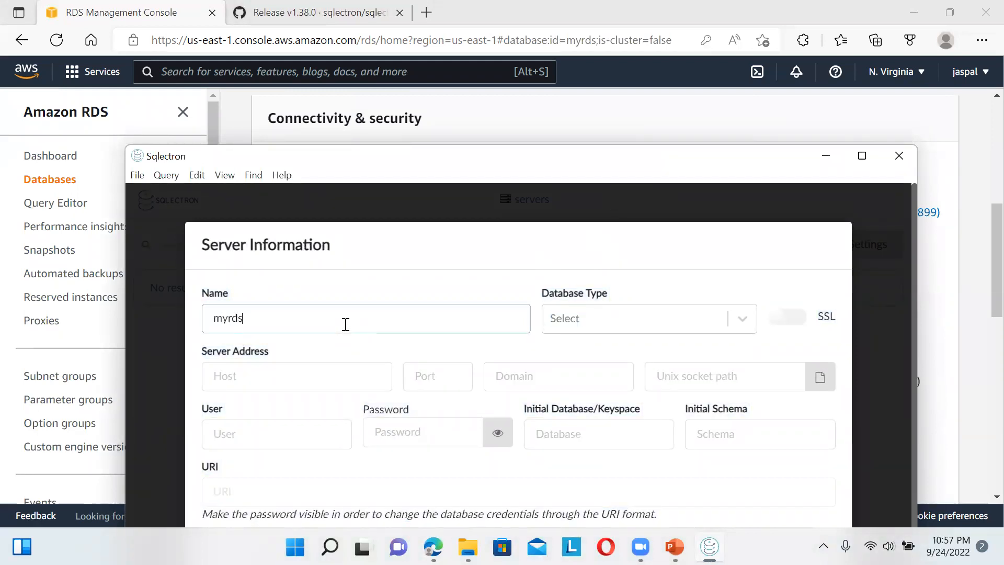
left_click(613, 322)
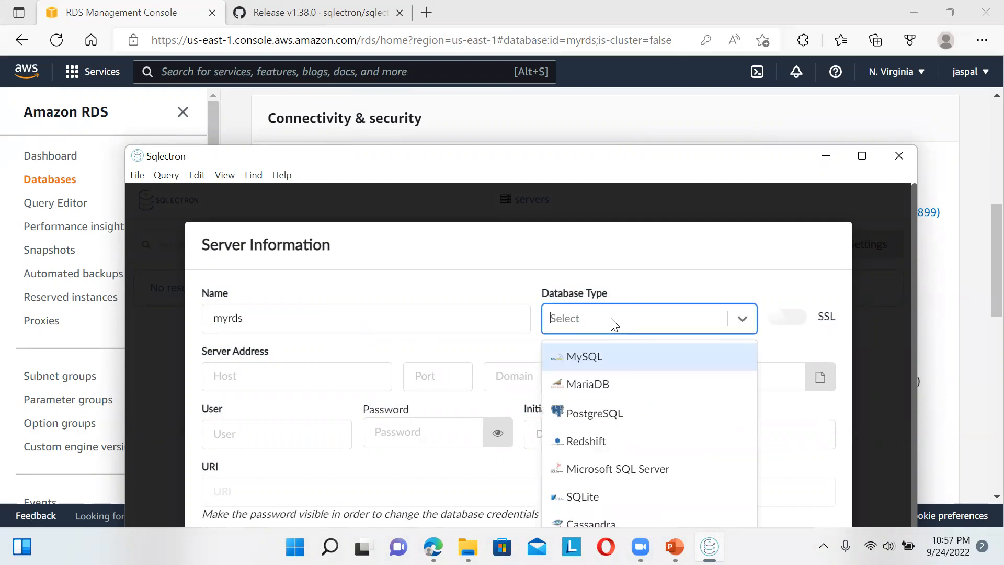
left_click(591, 361)
left_click(321, 381)
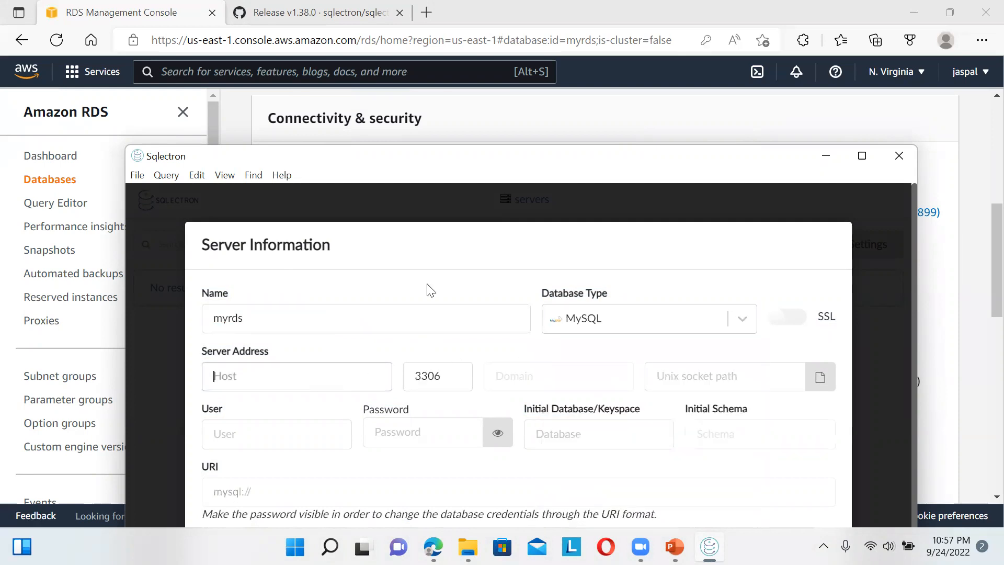
Step: Enter the user admin, the database password and the initial database mydb in the server information
triple_click(470, 241)
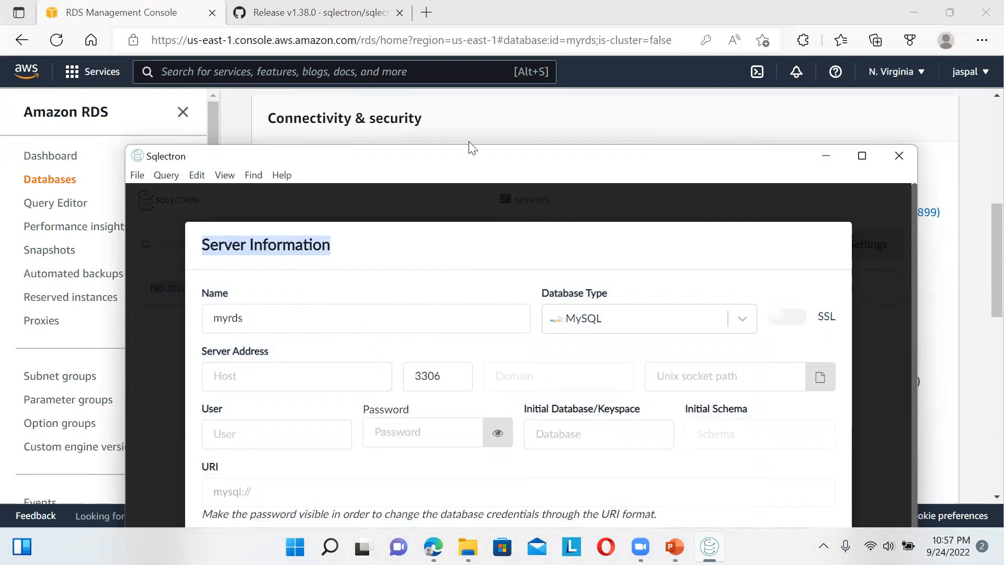
left_click_drag(448, 161, 448, 64)
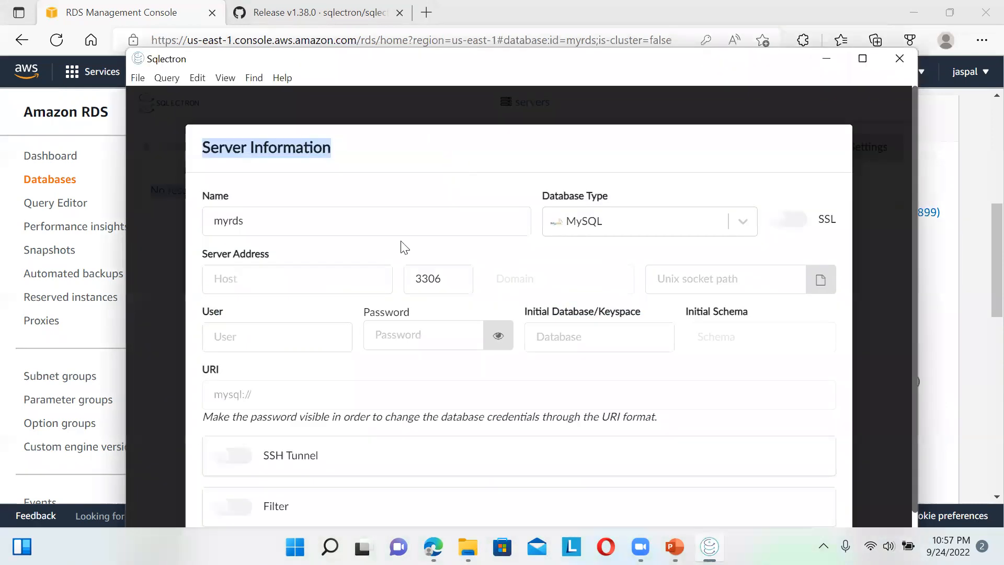
left_click(265, 347)
type("admin")
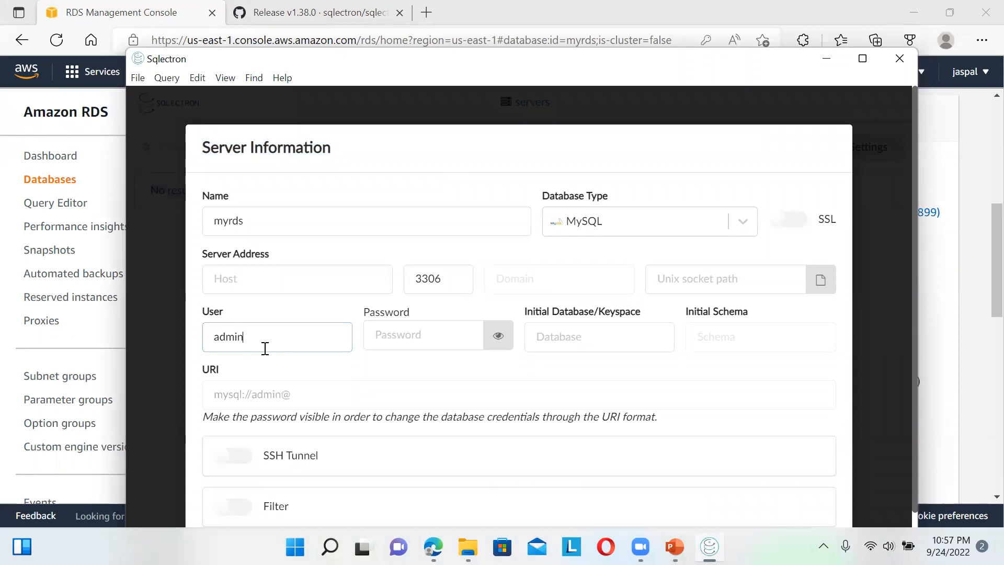
key("Tab")
type("**********")
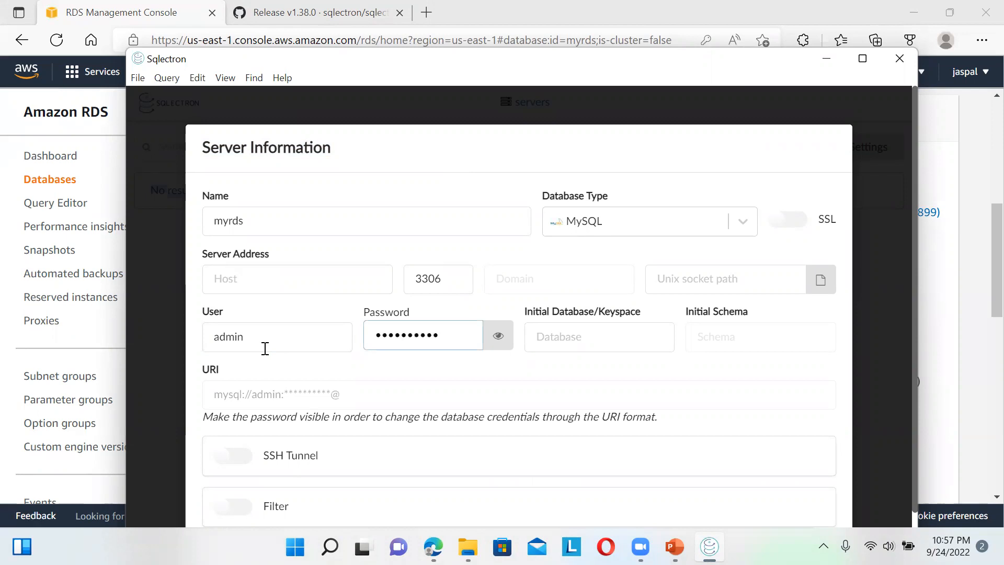
left_click(577, 343)
type("mydb")
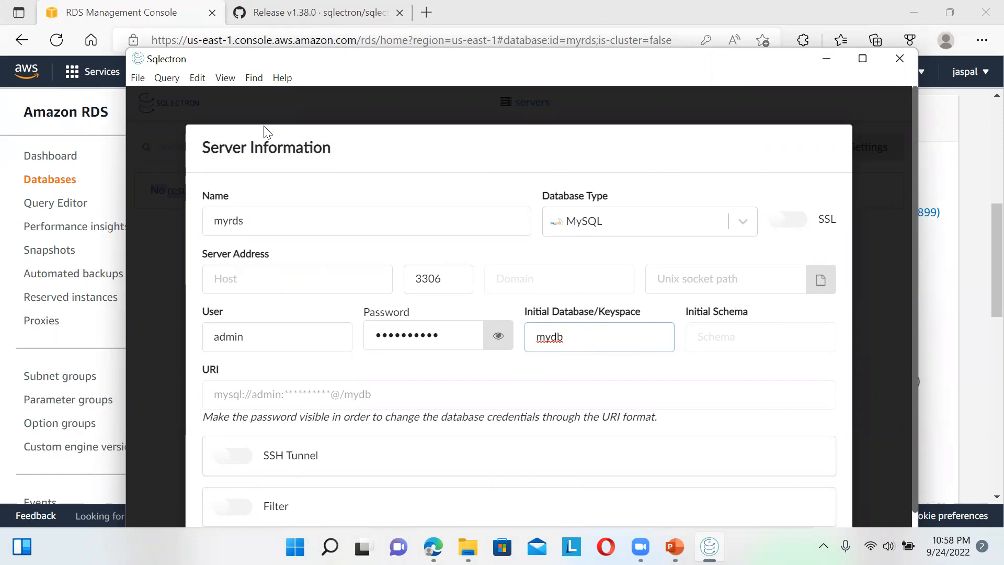
Step: Switch to the RDS console in the browser, reload the myrds database page and check its status, endpoint and port
left_click(163, 9)
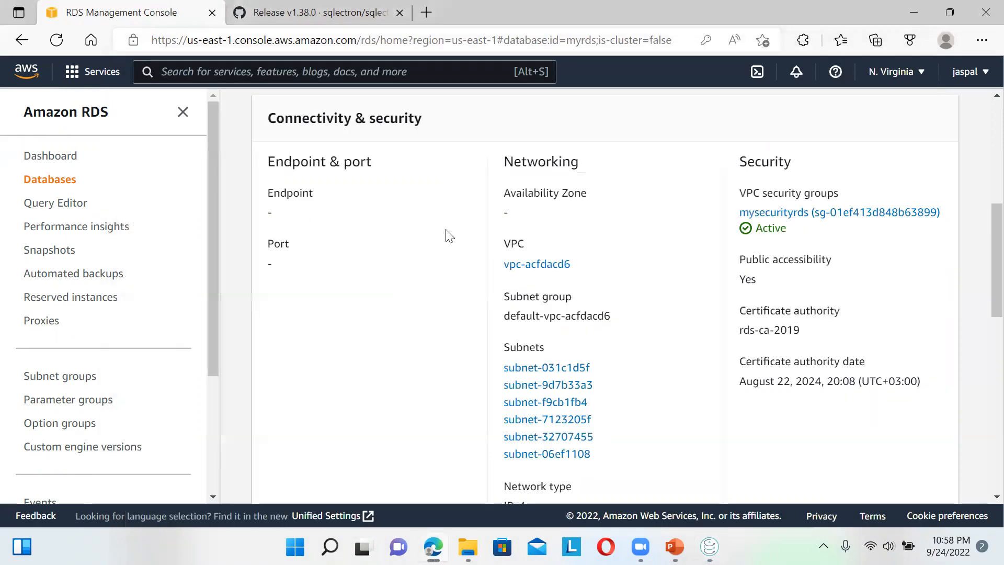
left_click(57, 40)
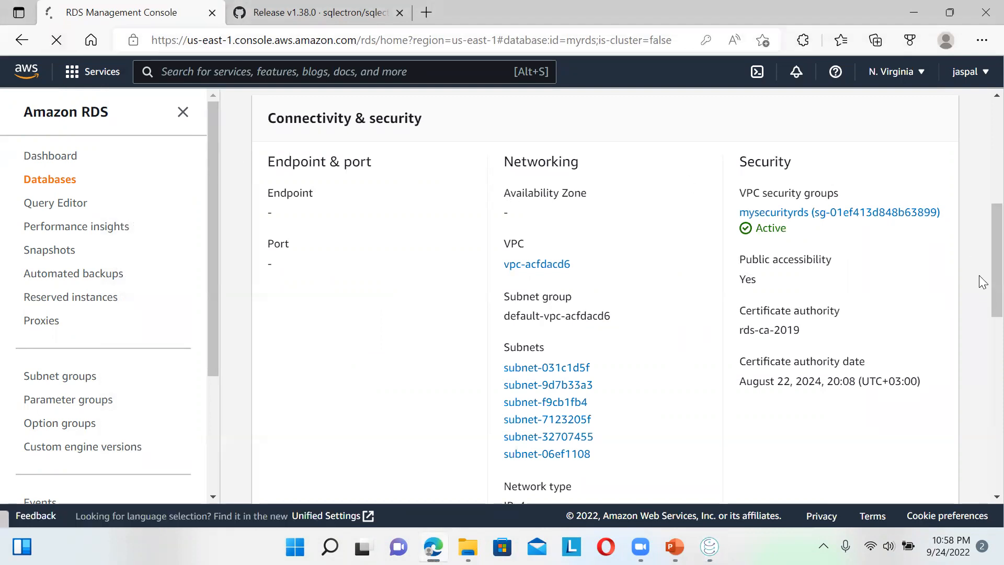
scroll(982, 235, "up", 4)
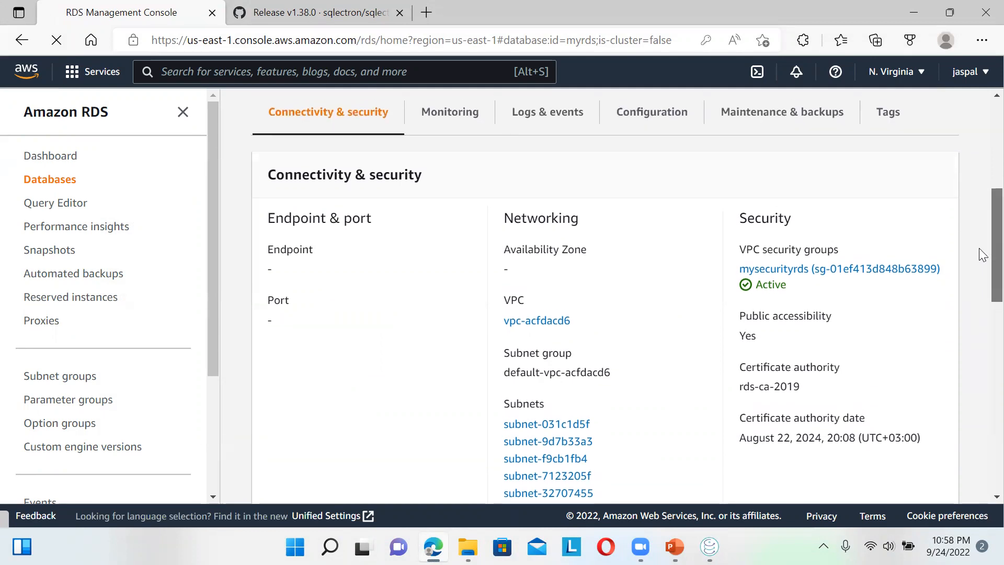
scroll(982, 176, "up", 3)
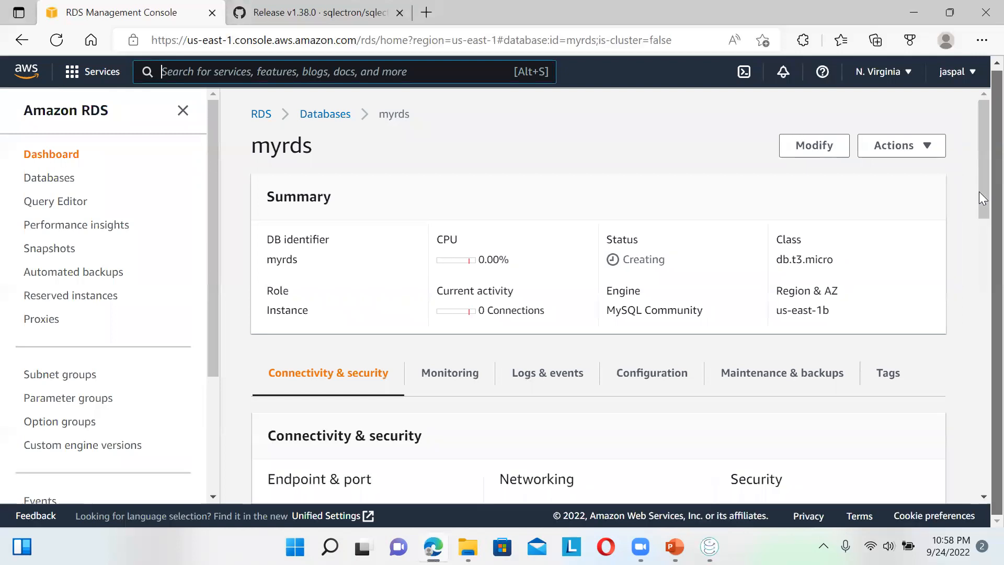
mouse_move(979, 184)
left_mouse_down()
mouse_move(968, 234)
mouse_move(975, 195)
left_mouse_up()
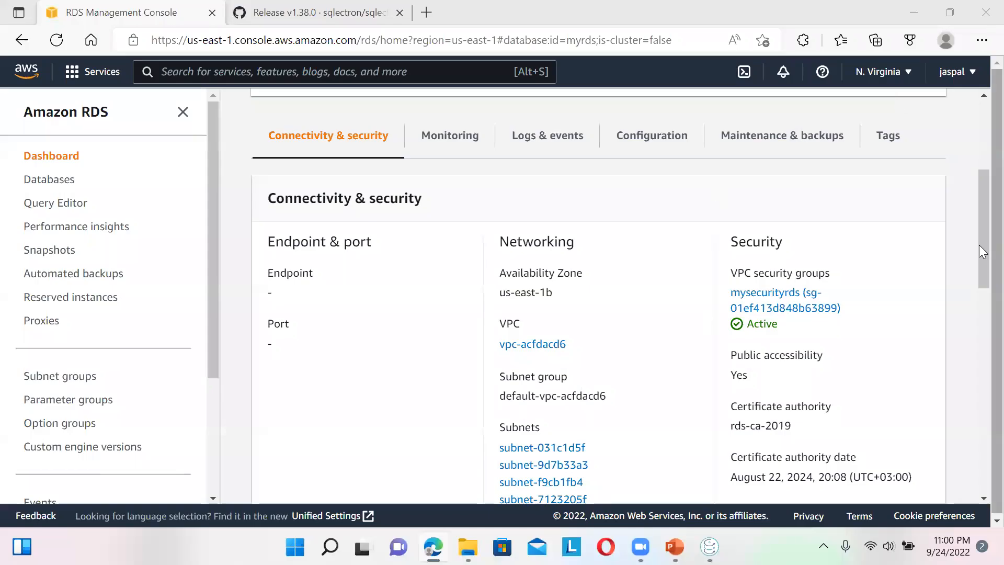
mouse_move(979, 250)
left_mouse_down()
mouse_move(979, 171)
mouse_move(978, 264)
left_mouse_up()
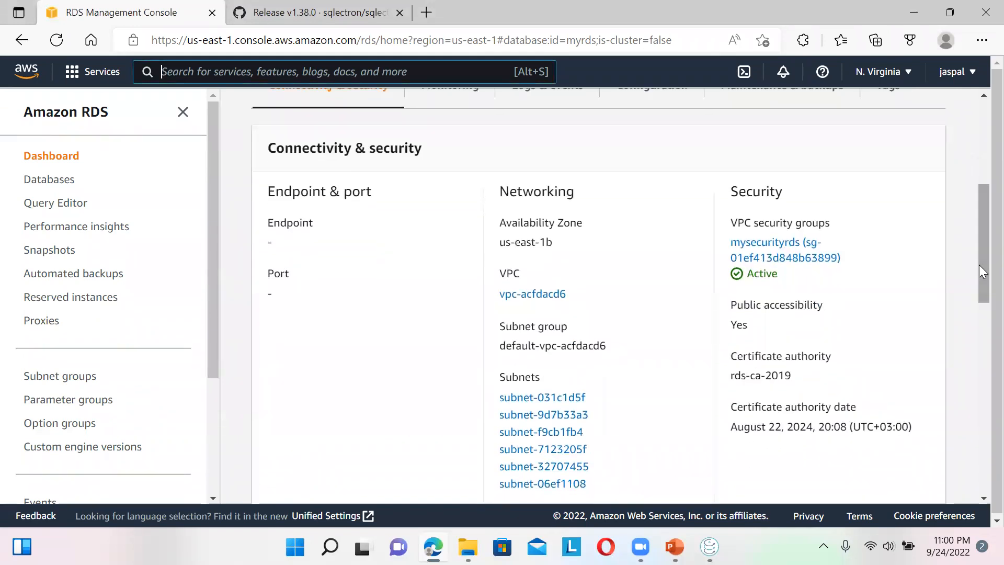
Step: Open the mysecurityrds security group of the myrds database and start editing its inbound rules
left_click(793, 250)
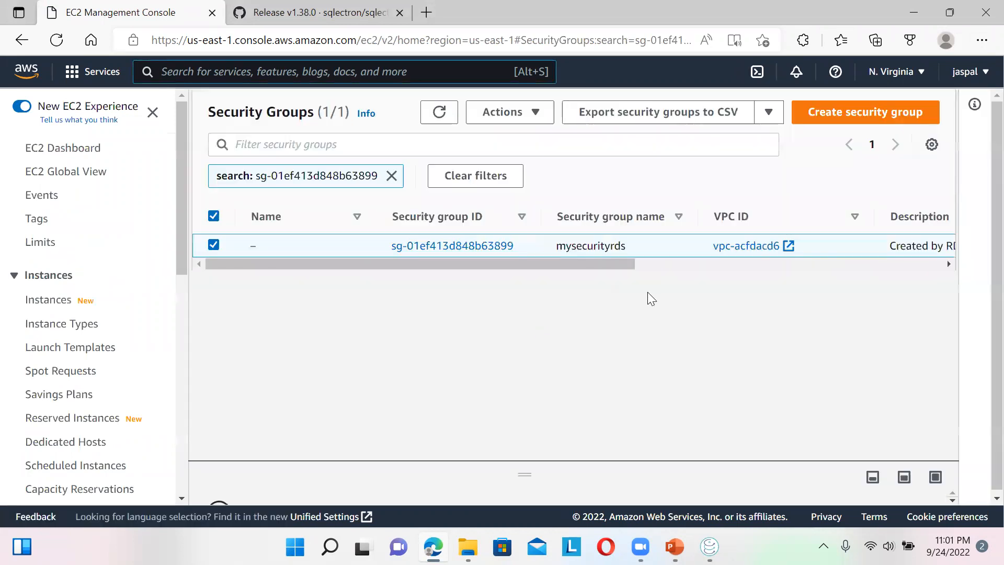
left_click(452, 246)
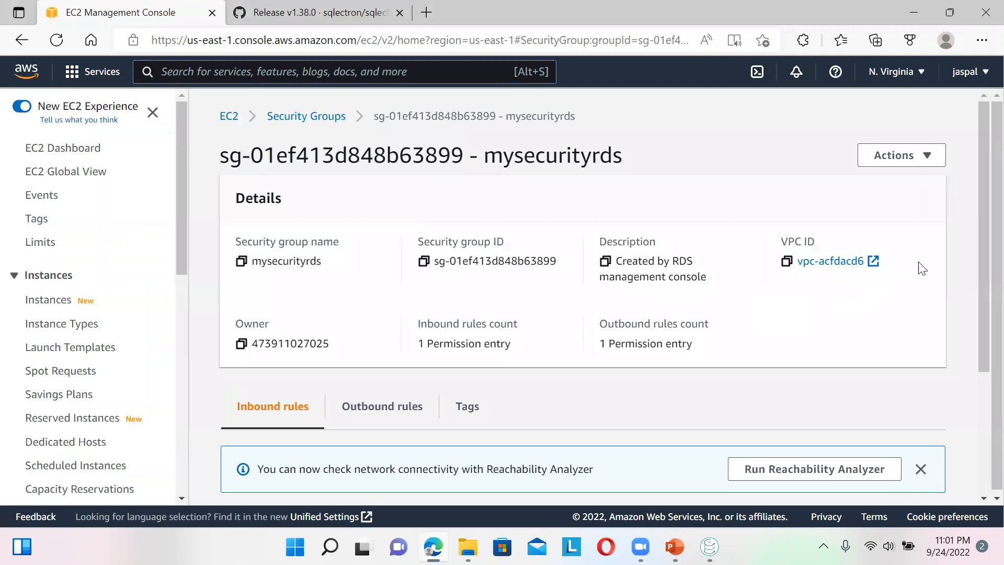
left_click_drag(979, 209, 982, 356)
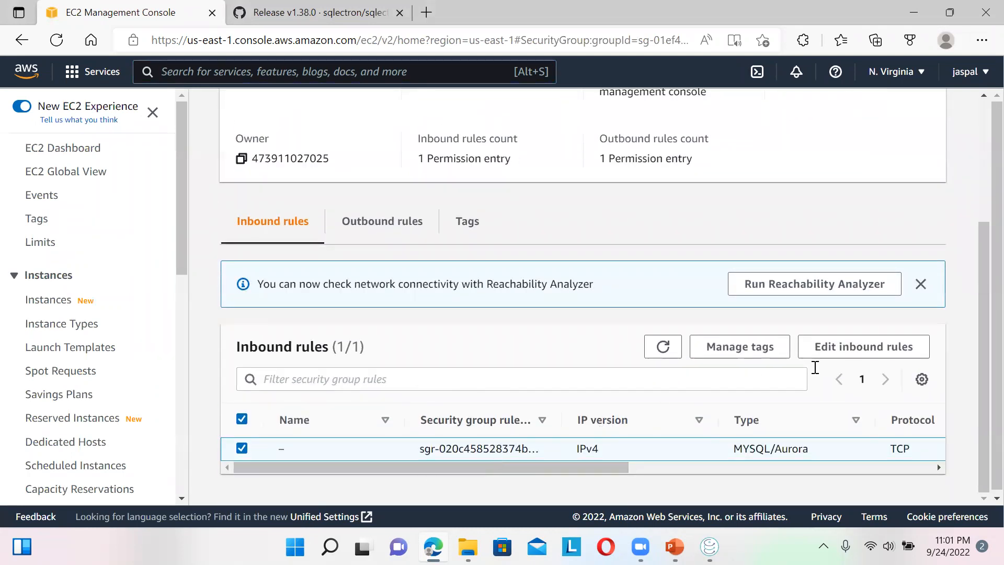
left_click(836, 350)
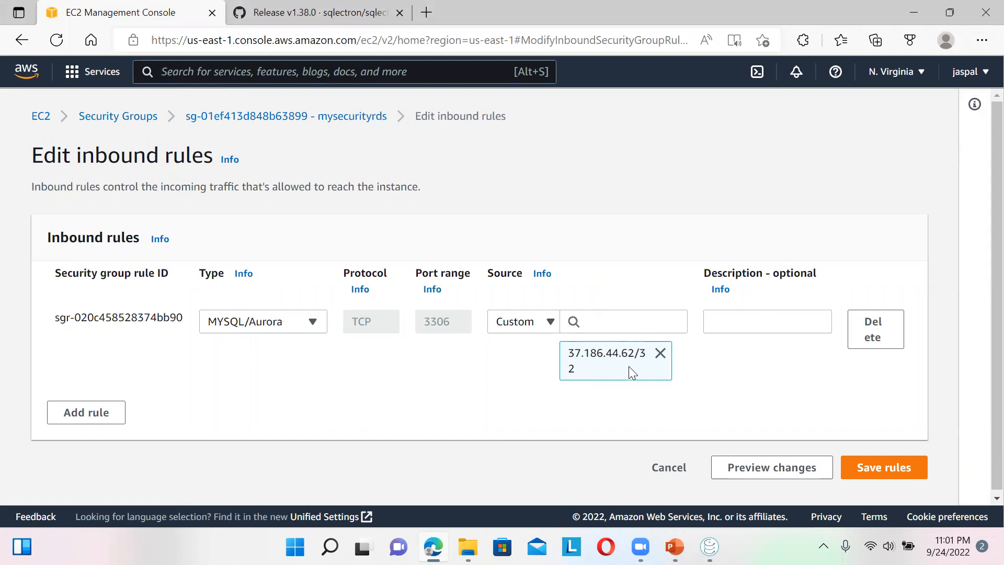
Step: Replace the custom source IP of the MYSQL/Aurora inbound rule with Anywhere-IPv4 and save the rules
left_click(661, 356)
left_click(536, 322)
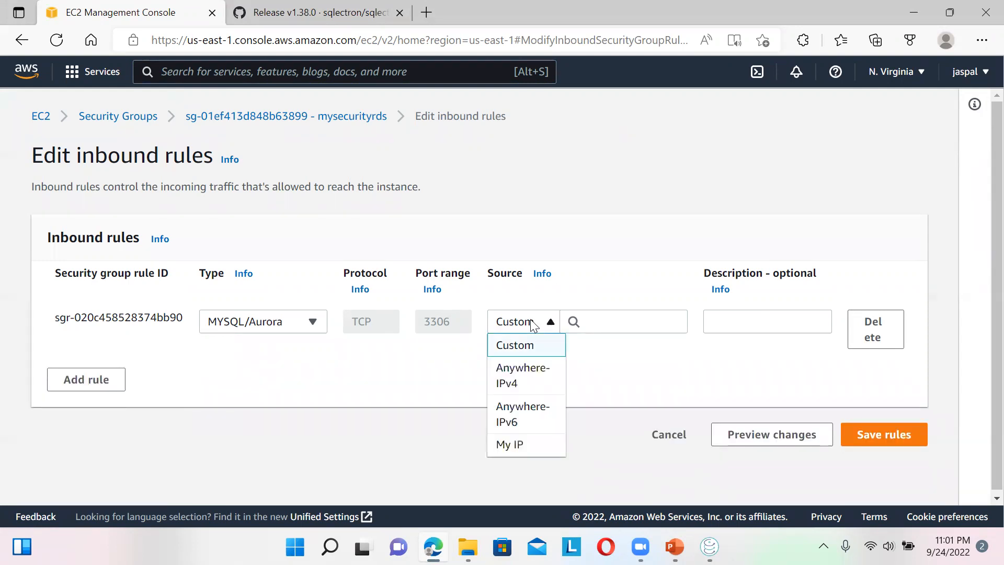
left_click(516, 369)
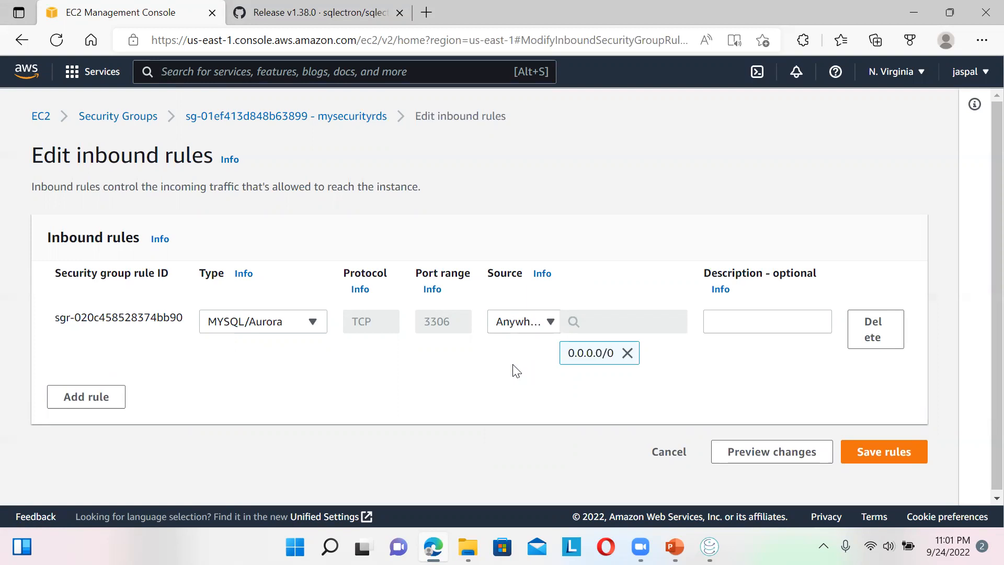
left_click(878, 457)
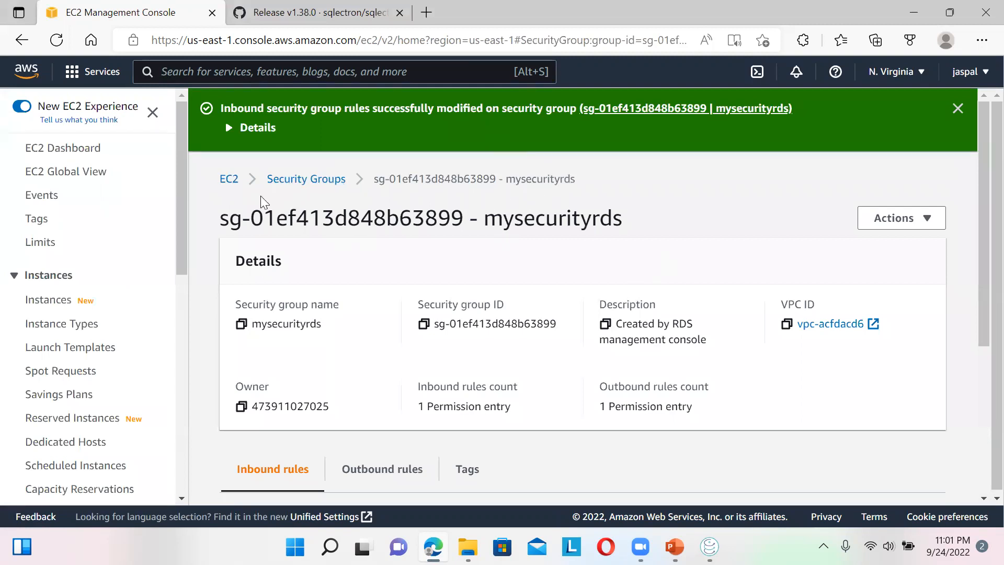
Step: Find the RDS service with the search term rds and open the myrds database from its DB instances
left_click(178, 63)
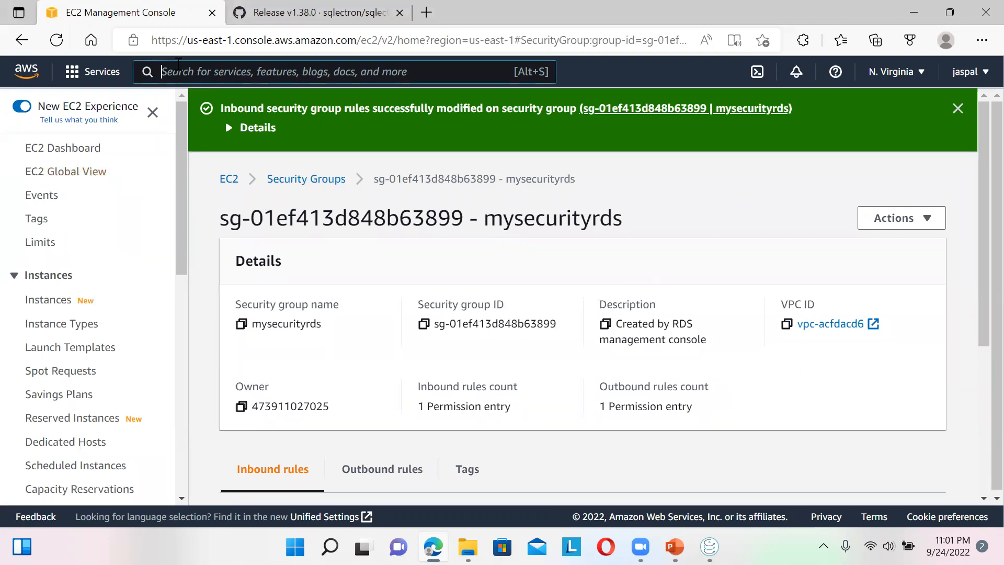
type("rds")
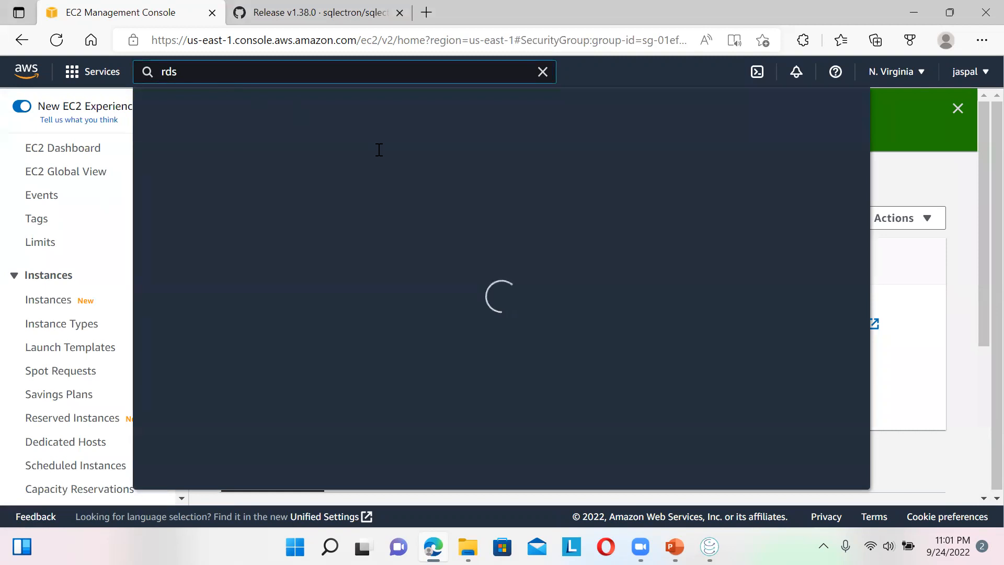
left_click(385, 194)
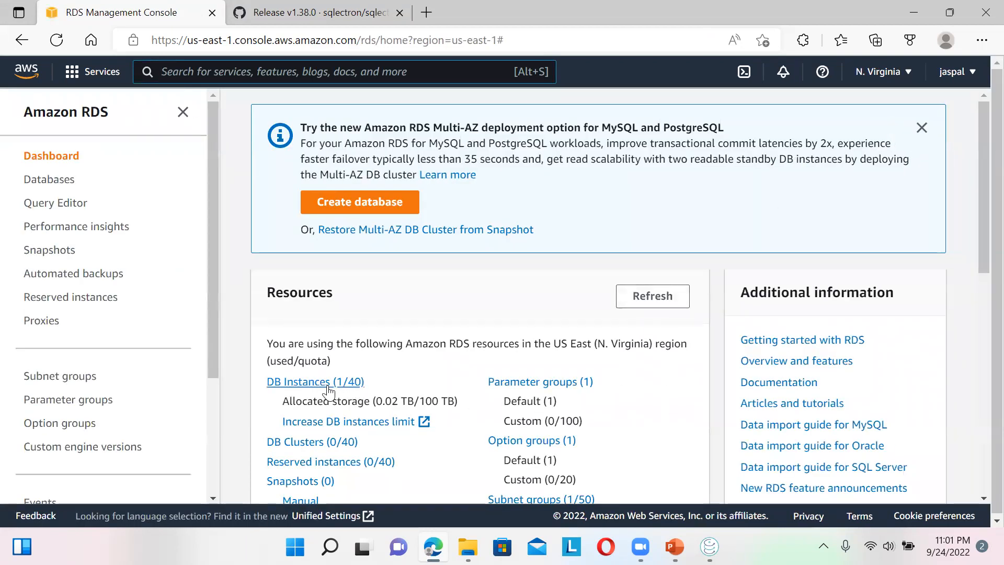
left_click(312, 382)
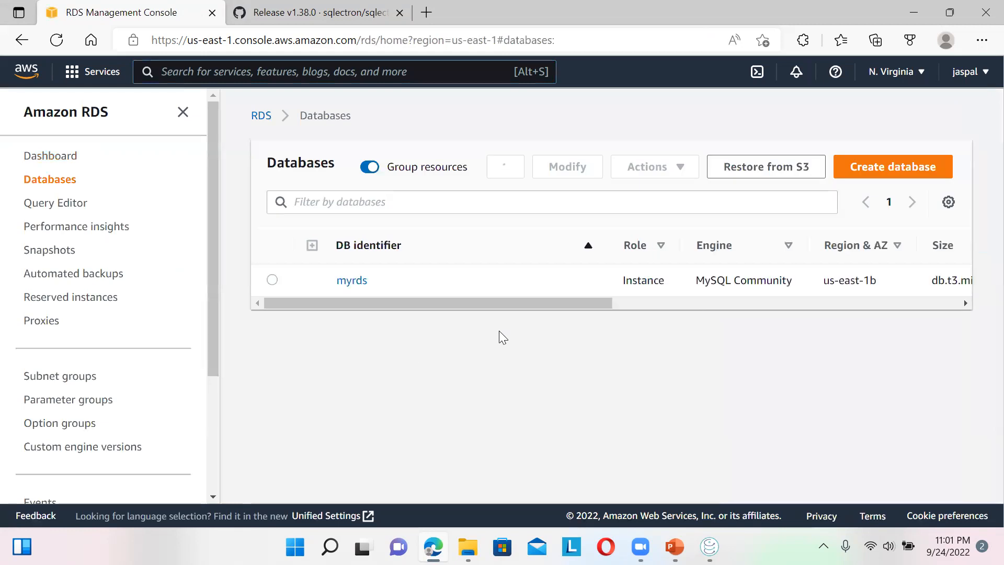
left_click(357, 281)
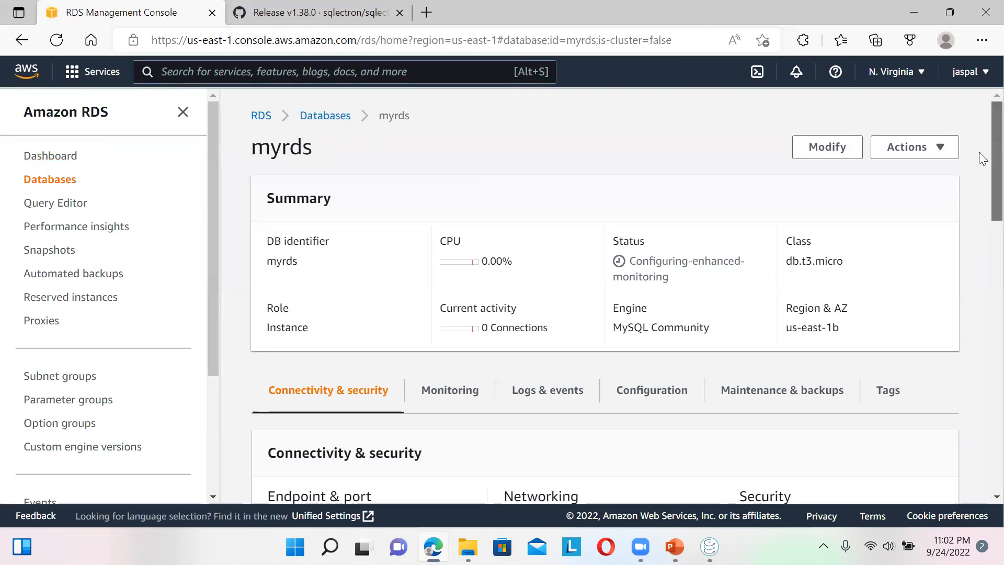
Step: Copy the endpoint of the myrds database and paste it as the host of the server in Sqlectron
scroll(980, 172, "down", 4)
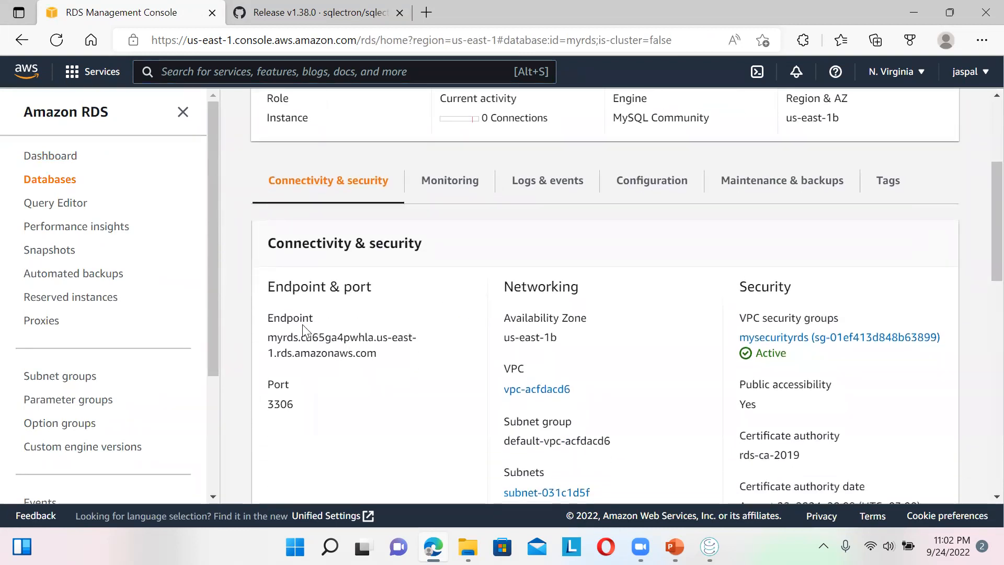
left_click_drag(269, 338, 383, 355)
key("ctrl+c")
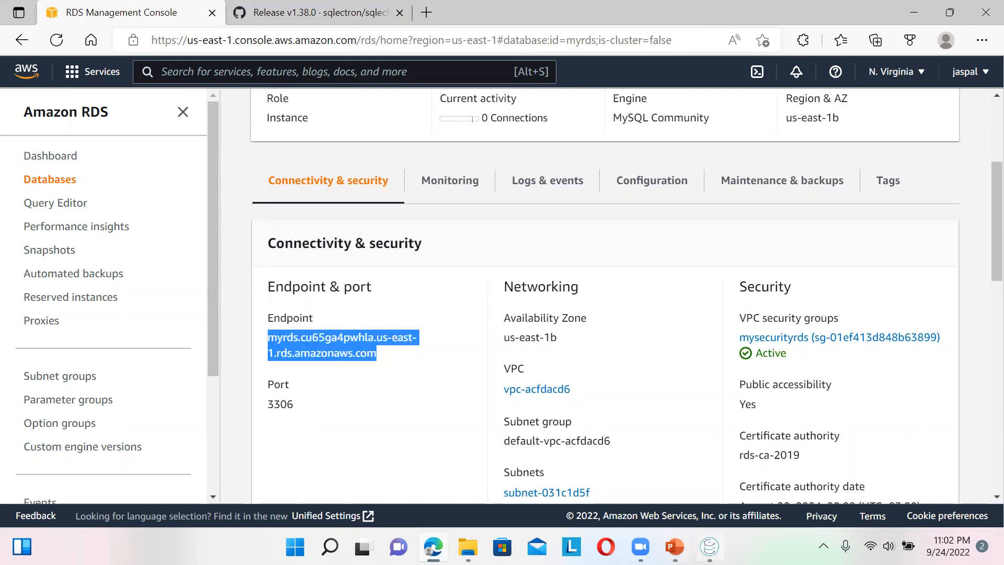
left_click(710, 546)
left_click(323, 285)
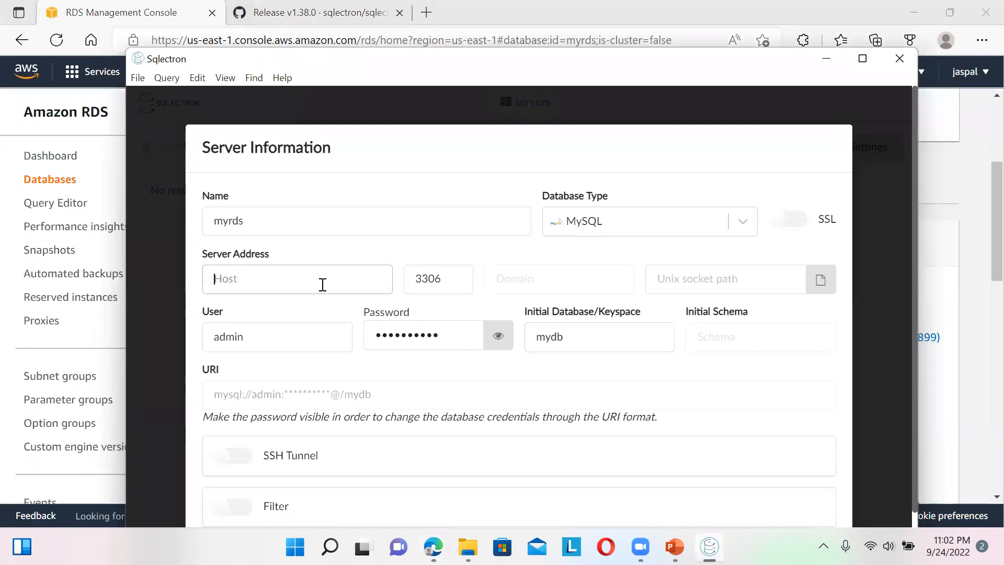
key("ctrl+v")
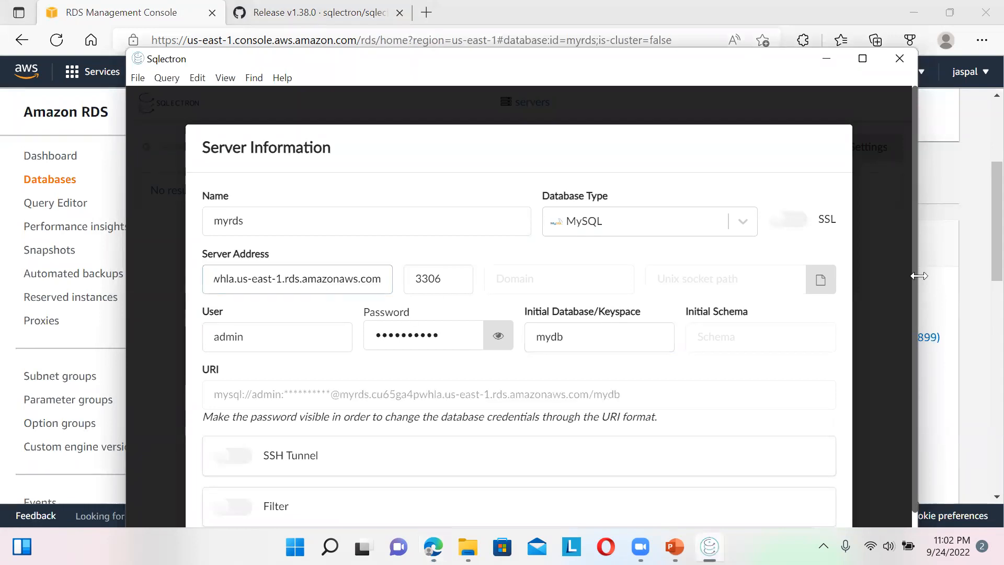
Step: Test the connection to the myrds server, maximize the Sqlectron window and save the server
left_click_drag(915, 257, 914, 353)
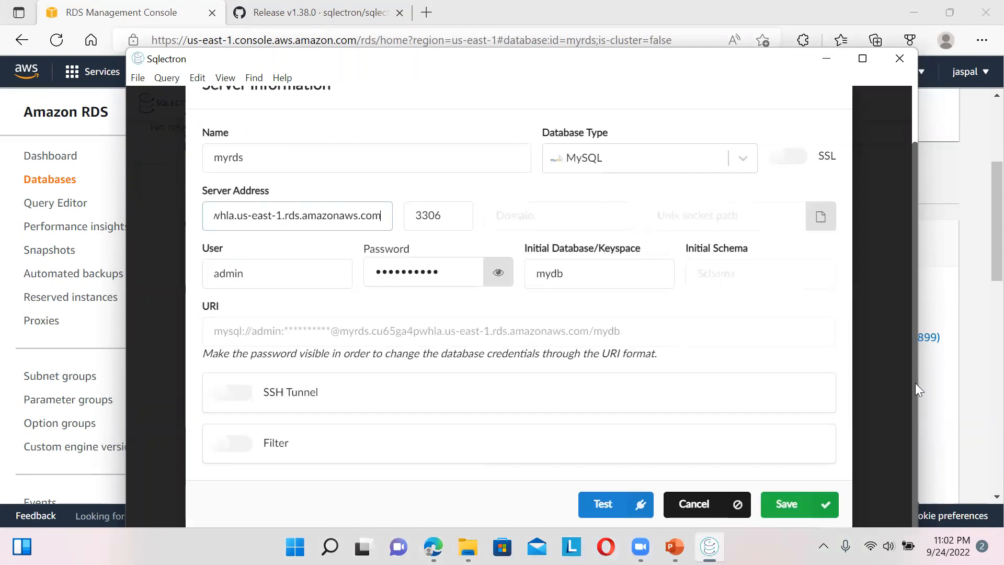
left_click(613, 503)
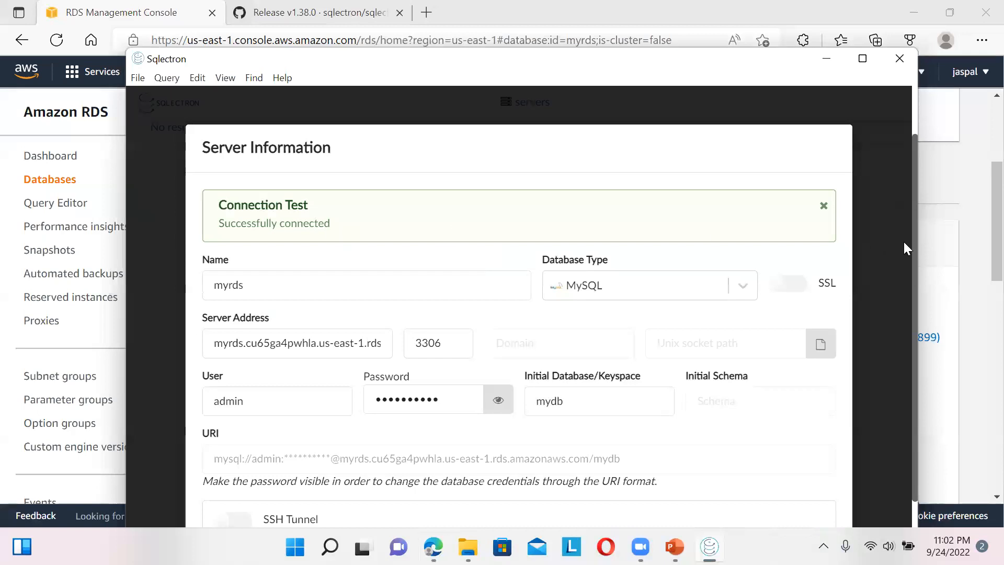
left_click_drag(913, 247, 907, 414)
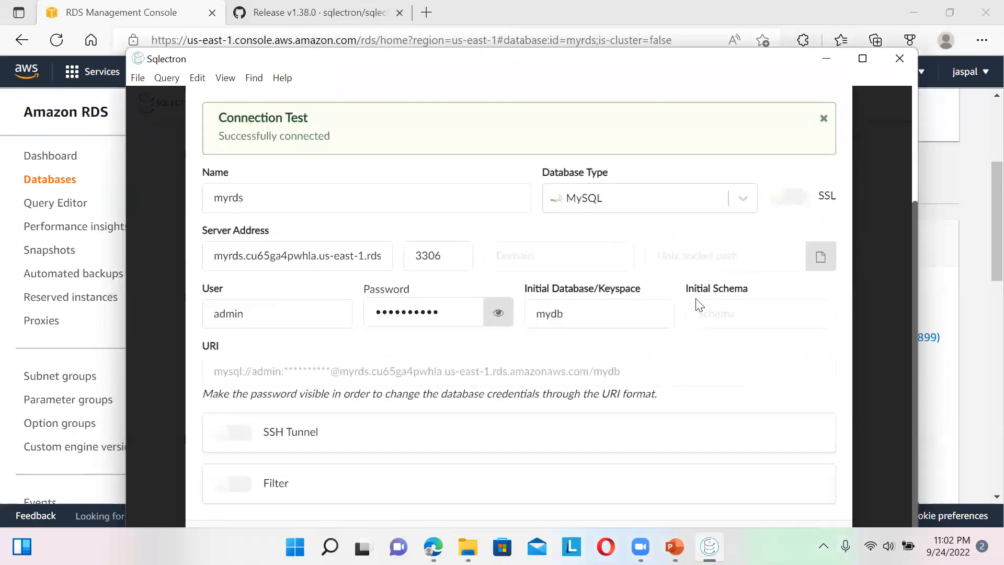
double_click(209, 58)
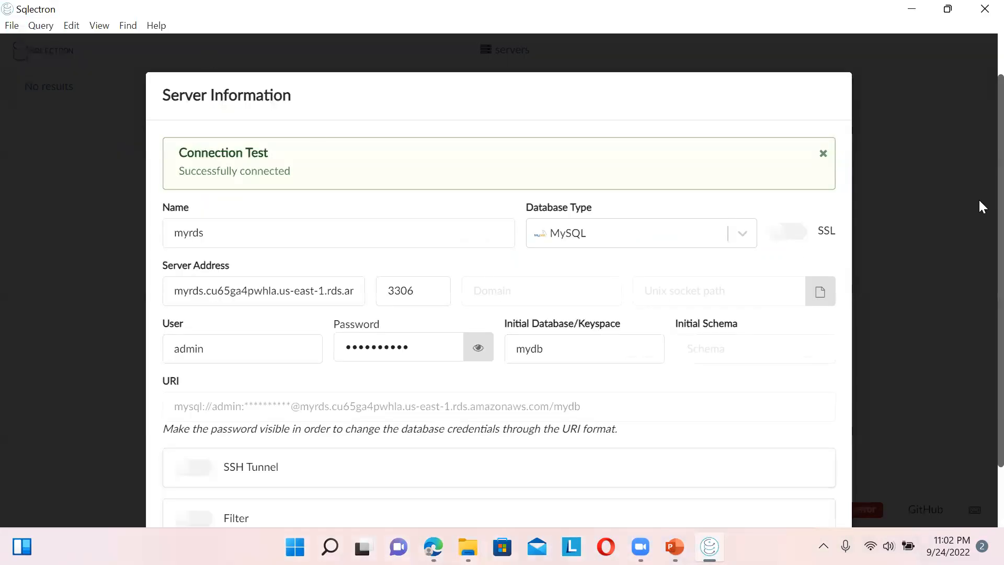
scroll(978, 220, "down", 3)
left_click(787, 504)
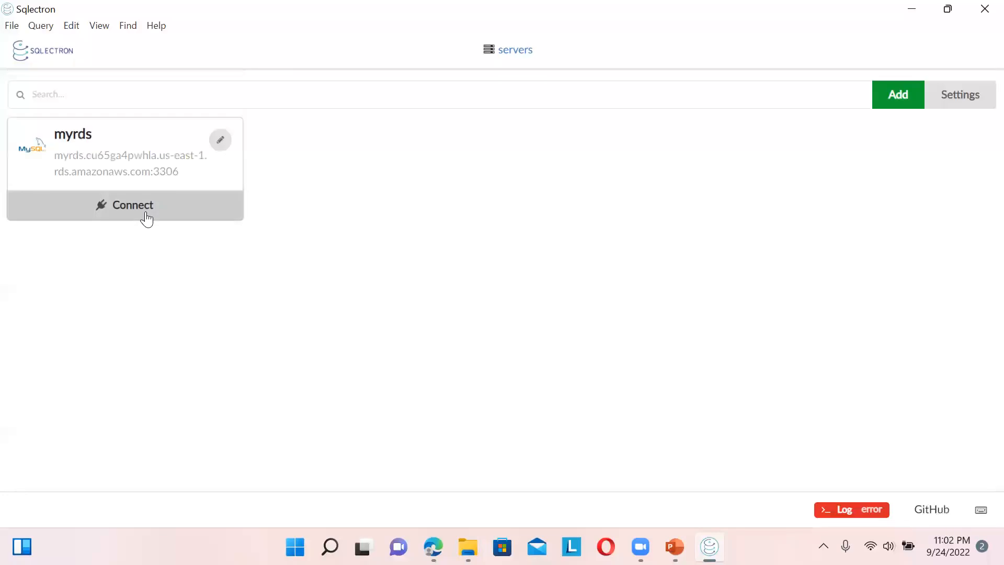
Step: Connect to the myrds server and execute the query create table test(name varchar(20),descr varchar(20)) in mydb
left_click(98, 205)
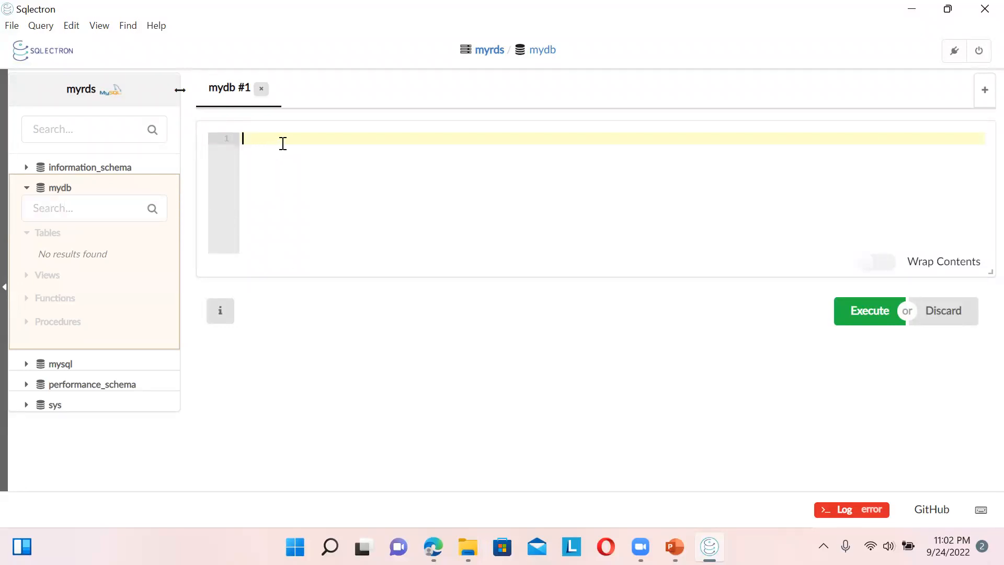
type("ate table test(name varchar(20)")
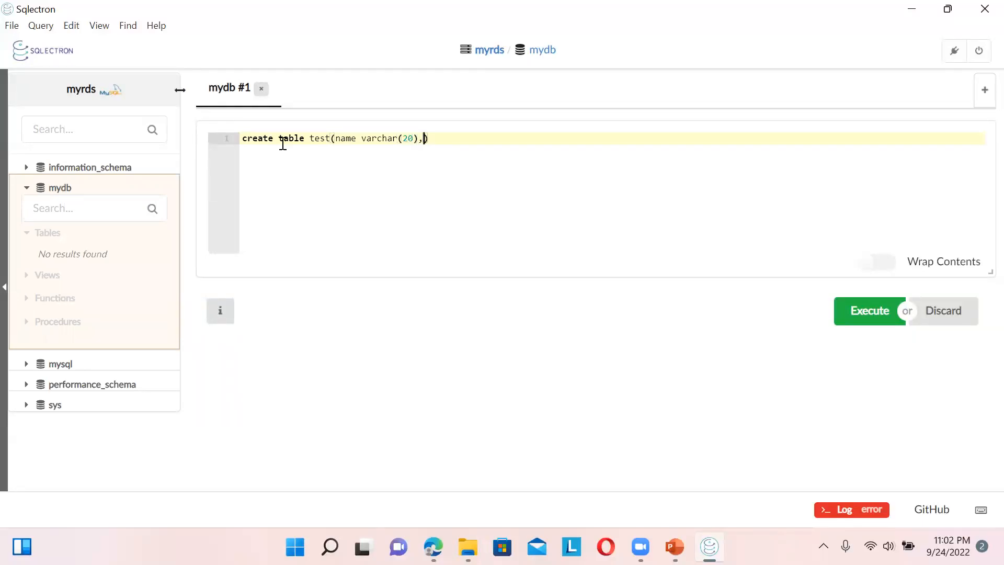
type(",descr varchar(20")
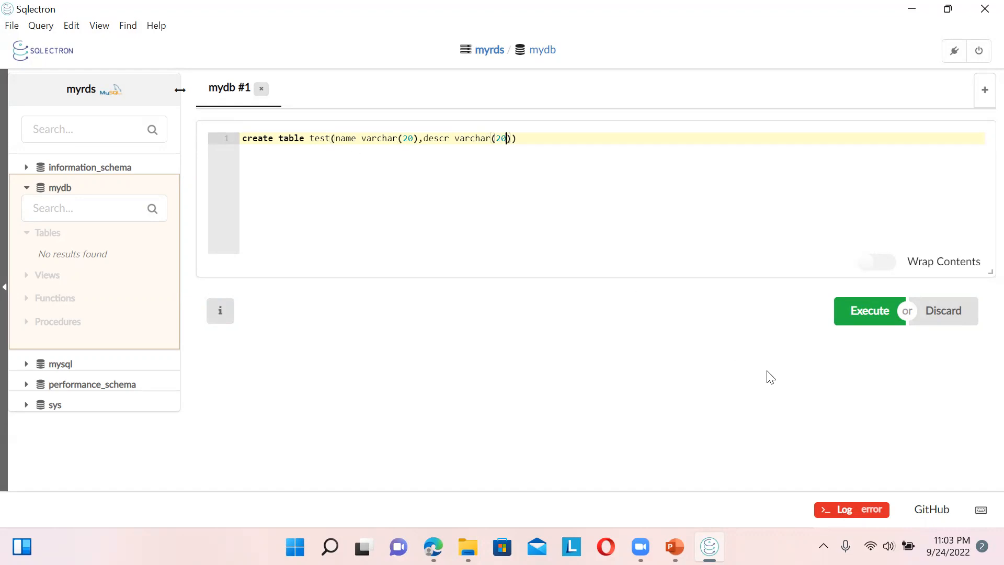
left_click(854, 323)
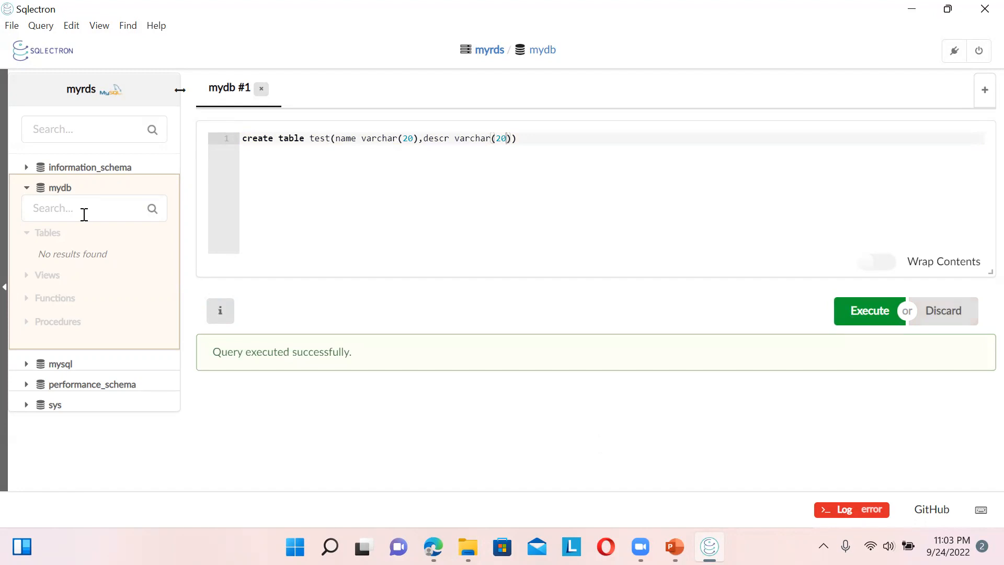
Step: Collapse and re-expand the mydb database to look for the new test table among its tables
left_click(53, 190)
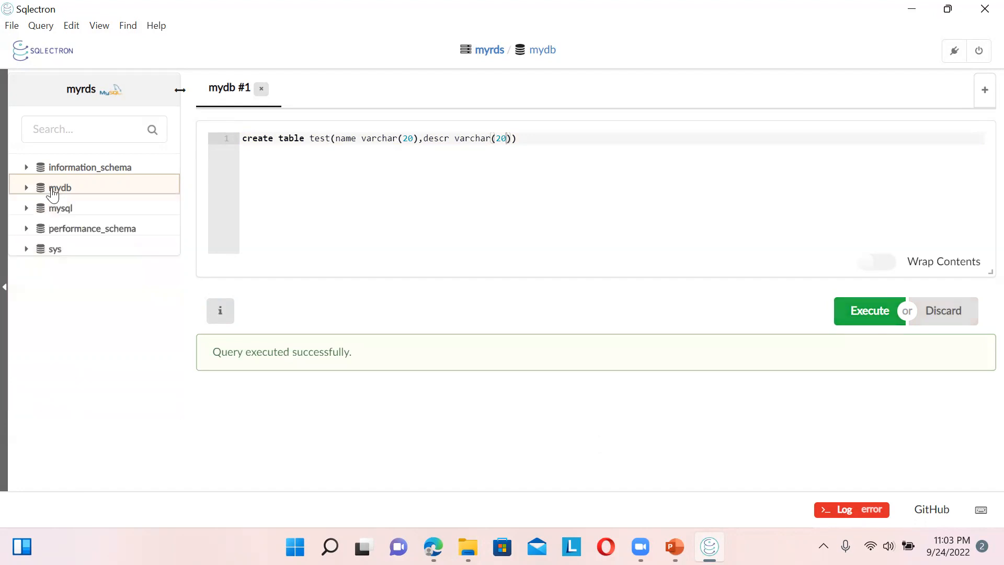
left_click(59, 189)
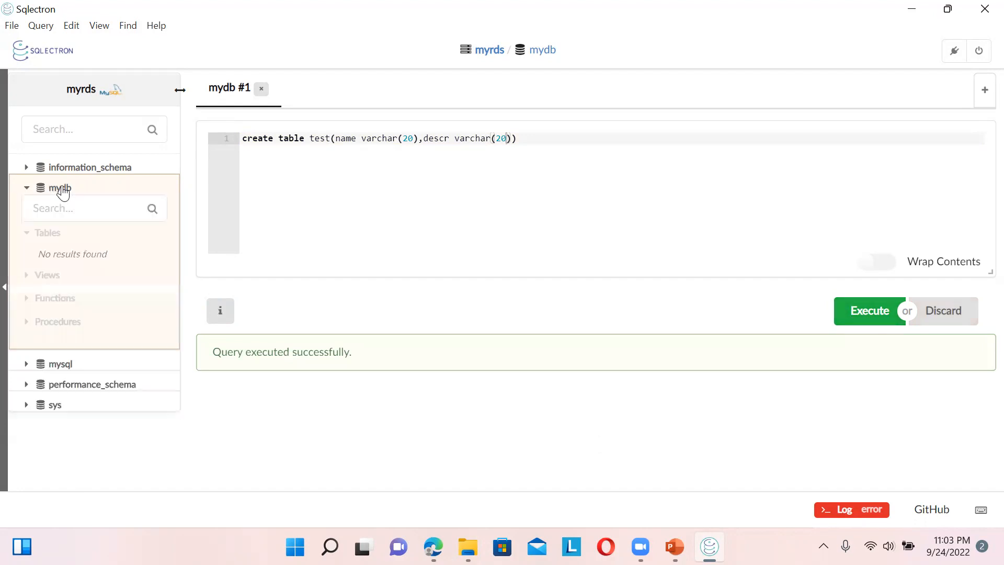
left_click(355, 188)
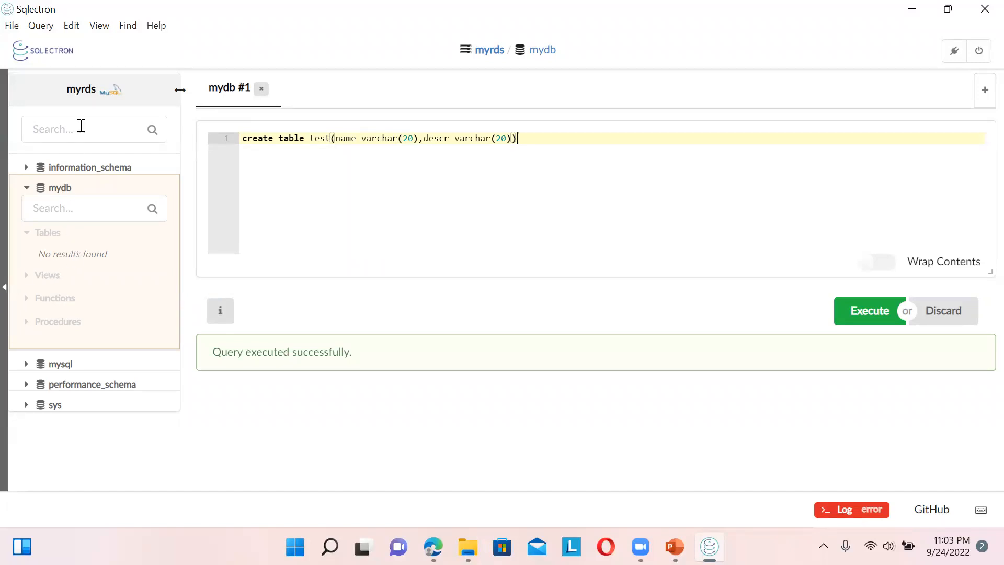
left_click(41, 192)
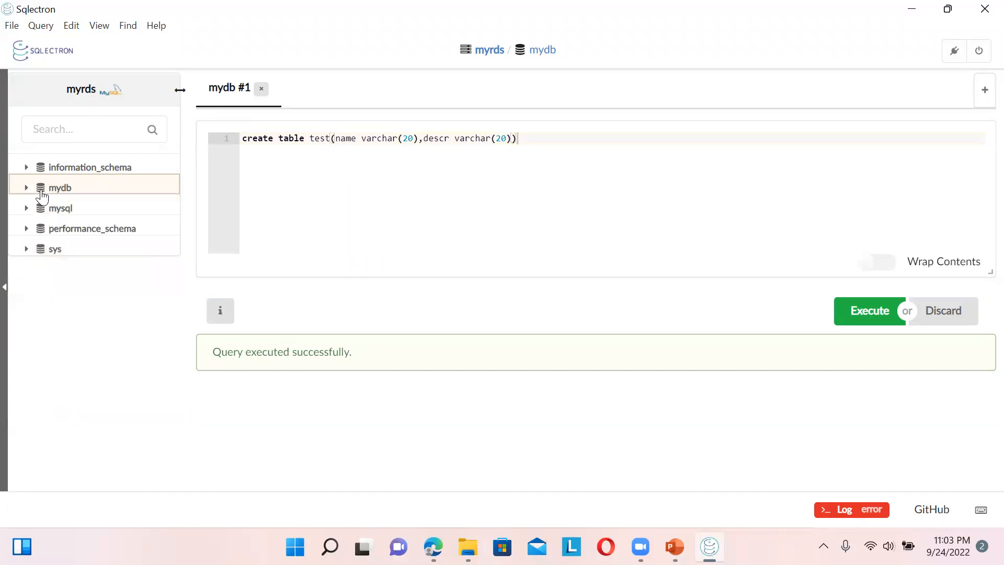
right_click(41, 192)
left_click(367, 216)
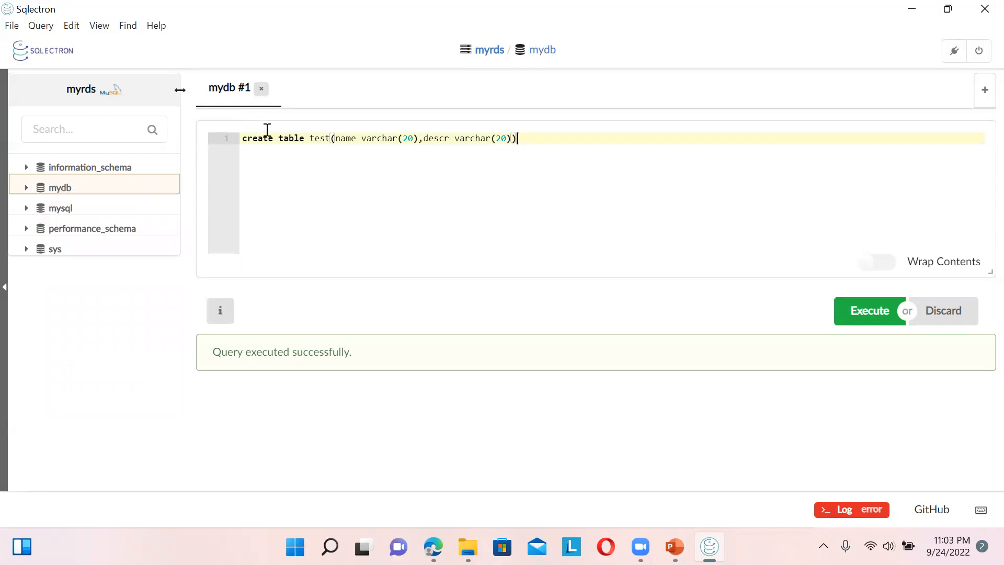
left_click(36, 191)
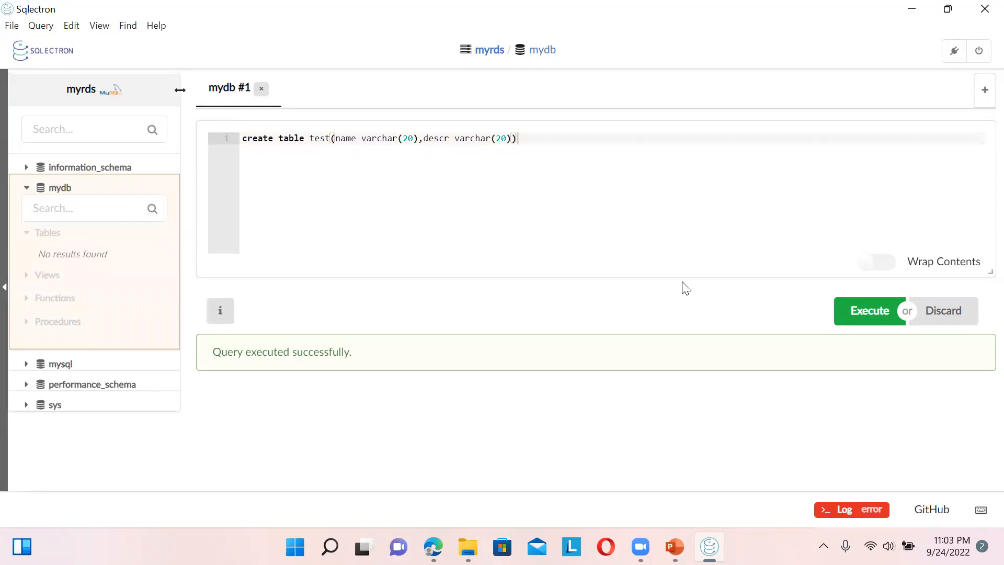
Step: Expand the mysql database, look through its table list, and recheck the tables under mydb
left_click(50, 366)
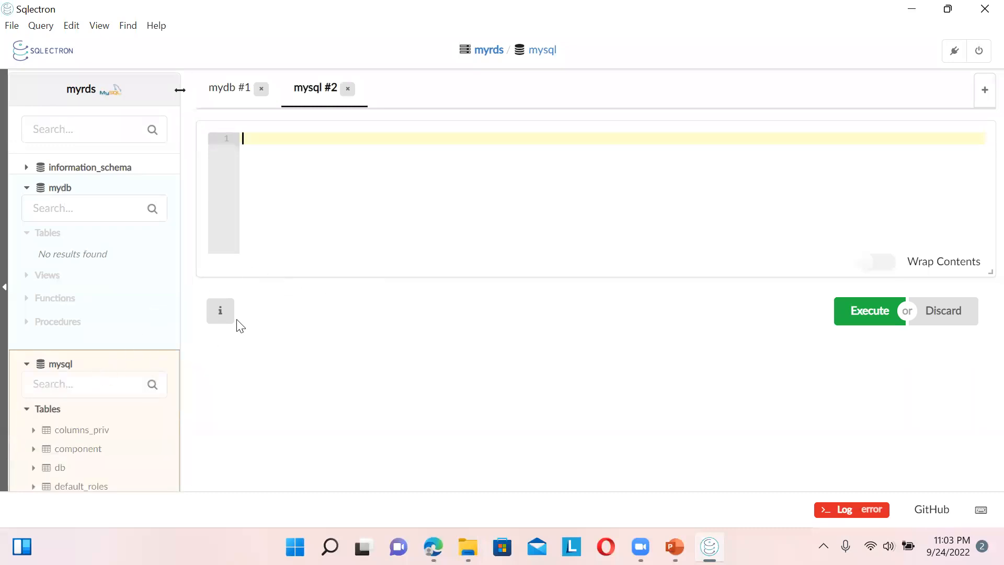
left_click_drag(185, 195, 191, 504)
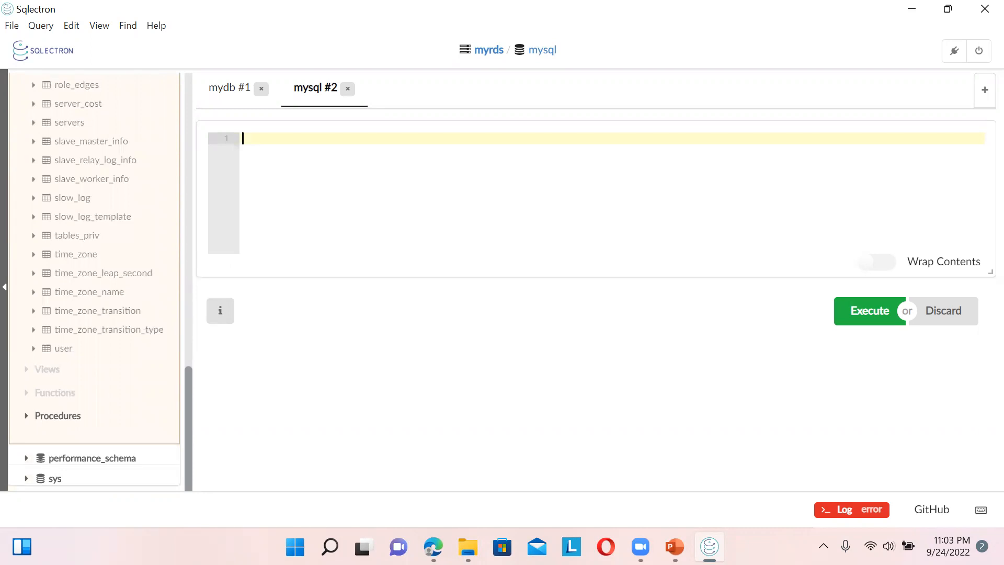
left_click_drag(195, 523, 158, 176)
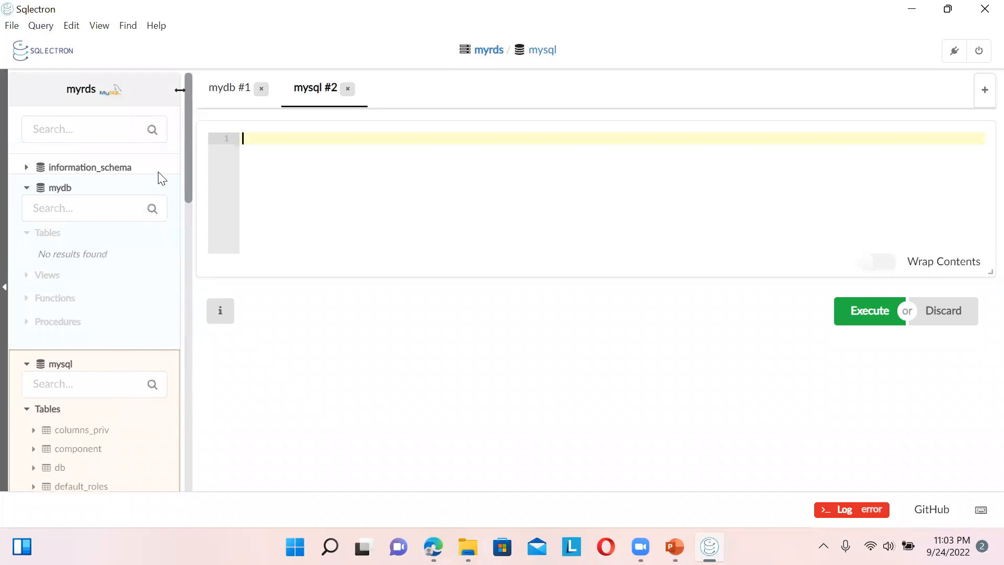
left_click(64, 190)
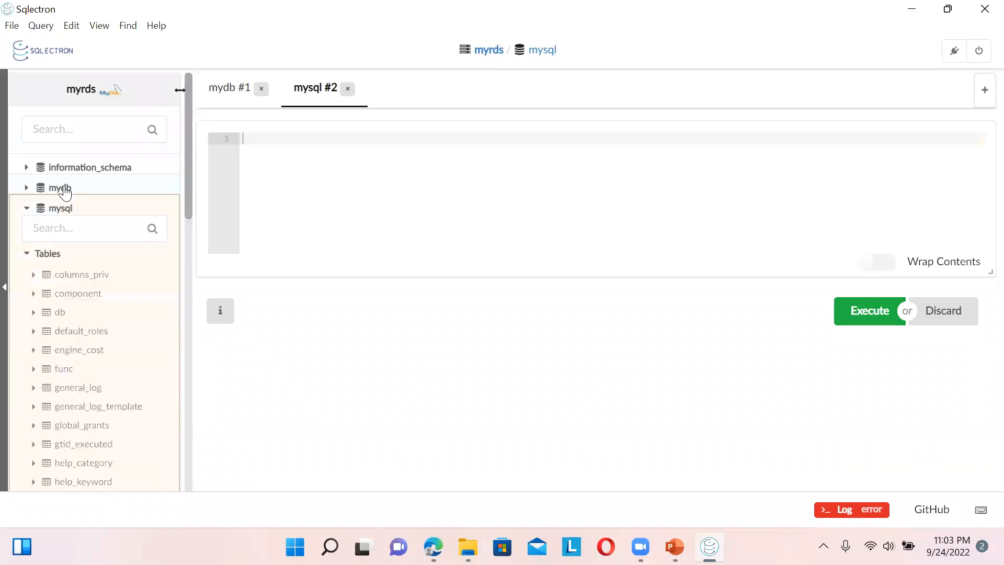
left_click(27, 188)
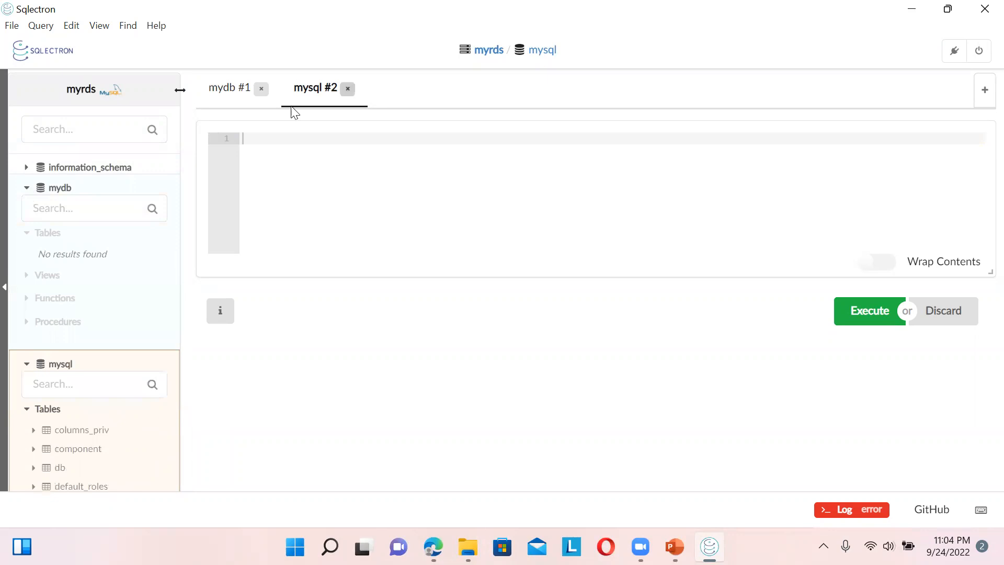
Step: Close the existing mysql and mydb queries and execute select * from test in a fresh mydb query
left_click(348, 89)
left_click(261, 90)
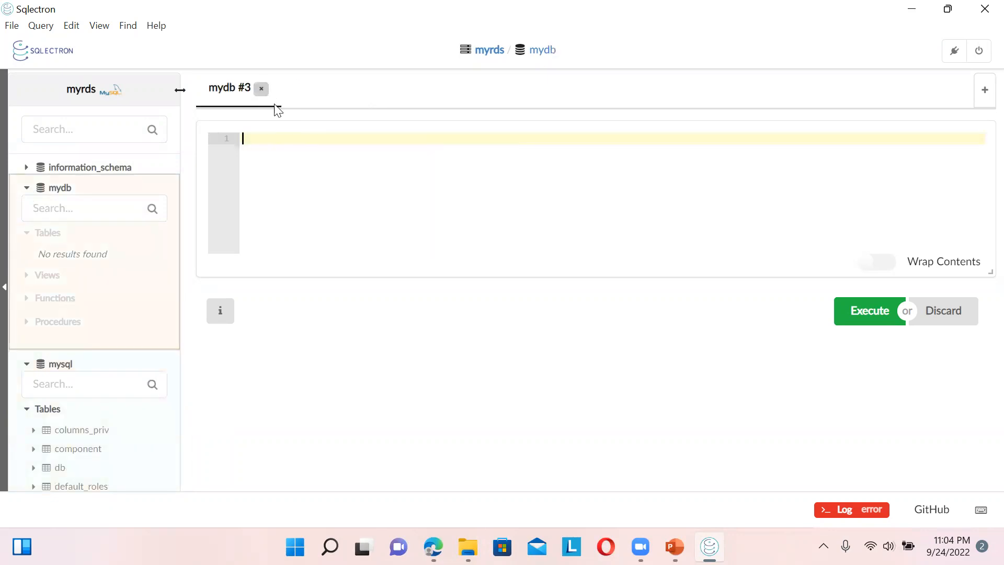
left_click(64, 192)
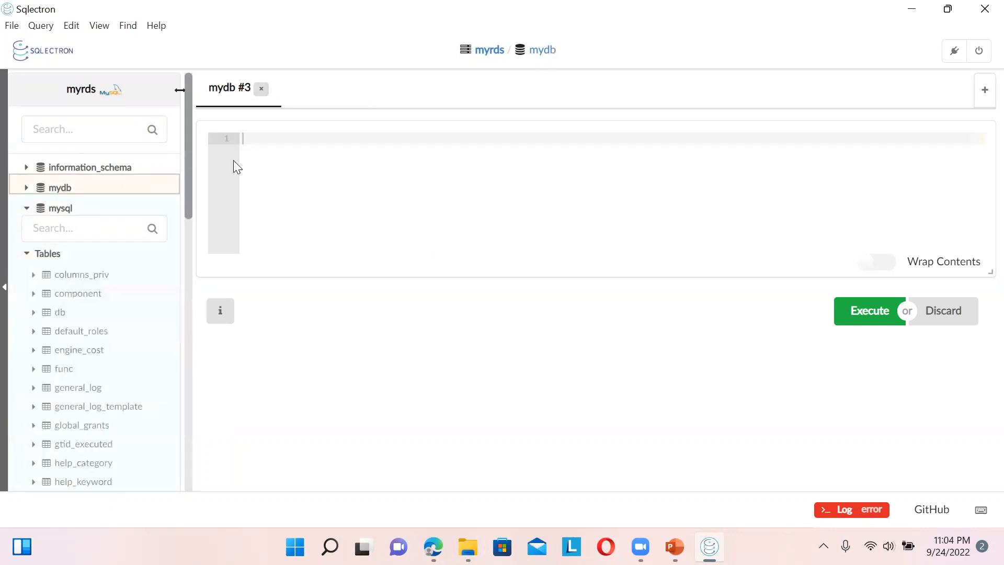
type("lect * from test")
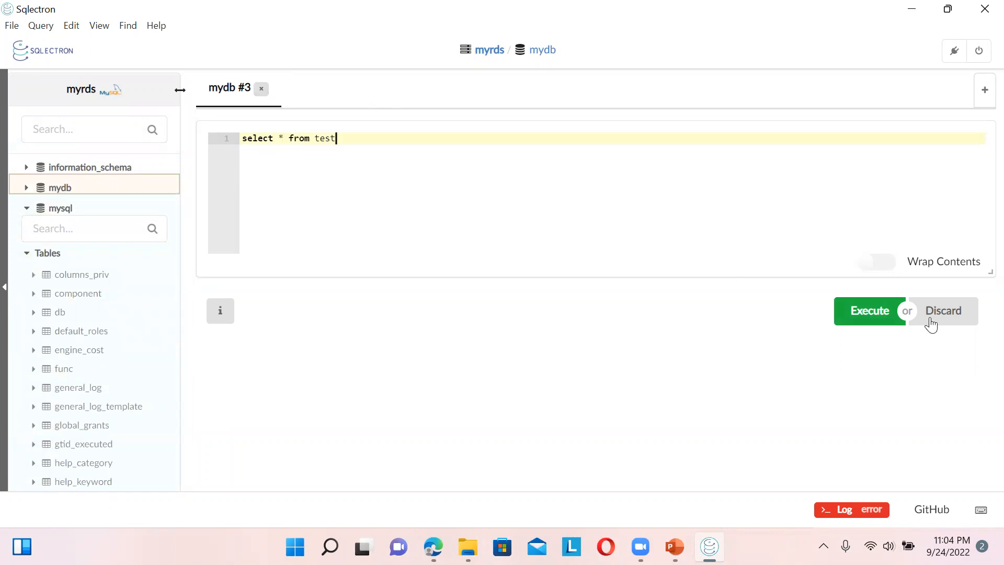
left_click(866, 317)
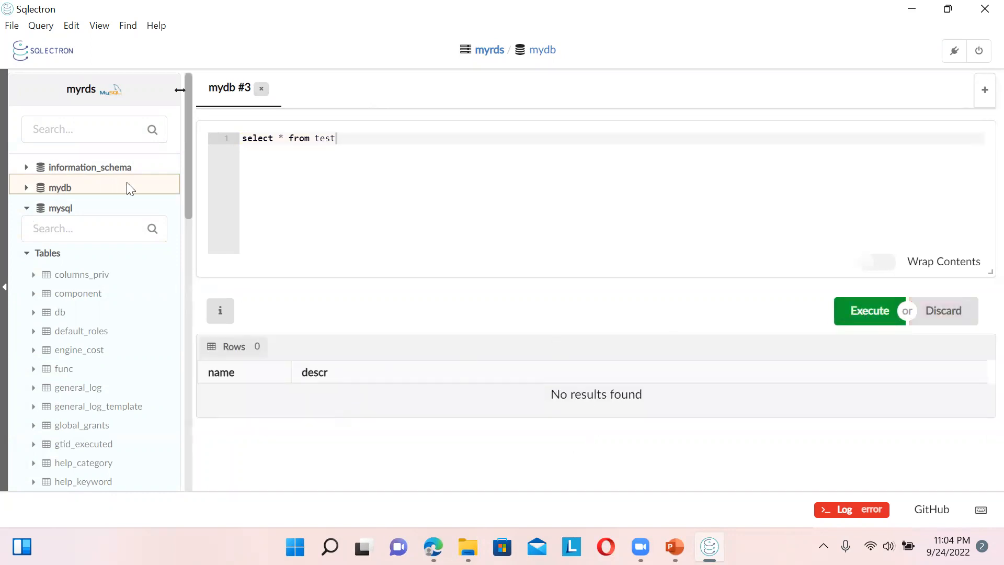
Step: Add the statement insert into test values('sample','test') on a second line of the query
left_click(362, 140)
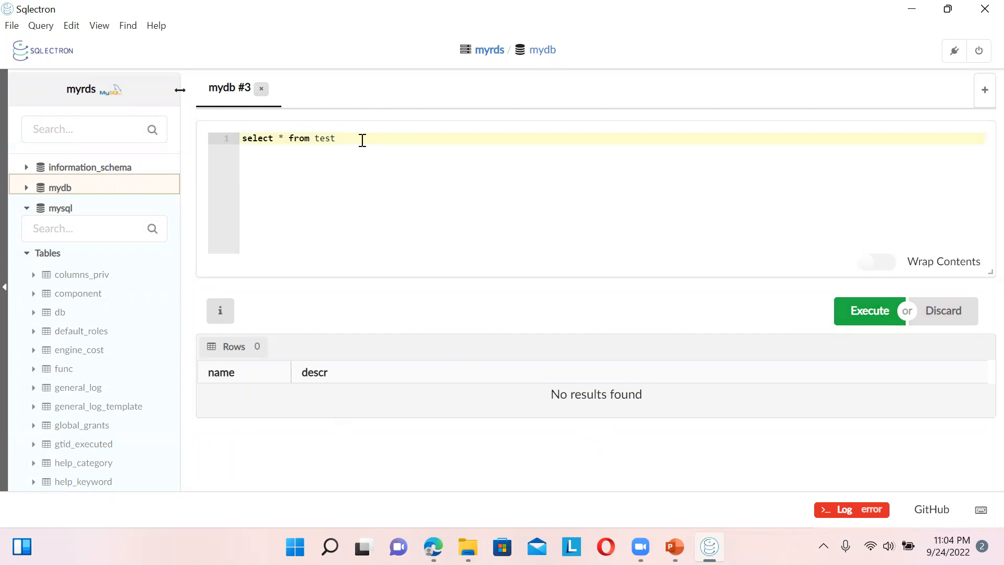
key("Return")
type("insert into test values(")
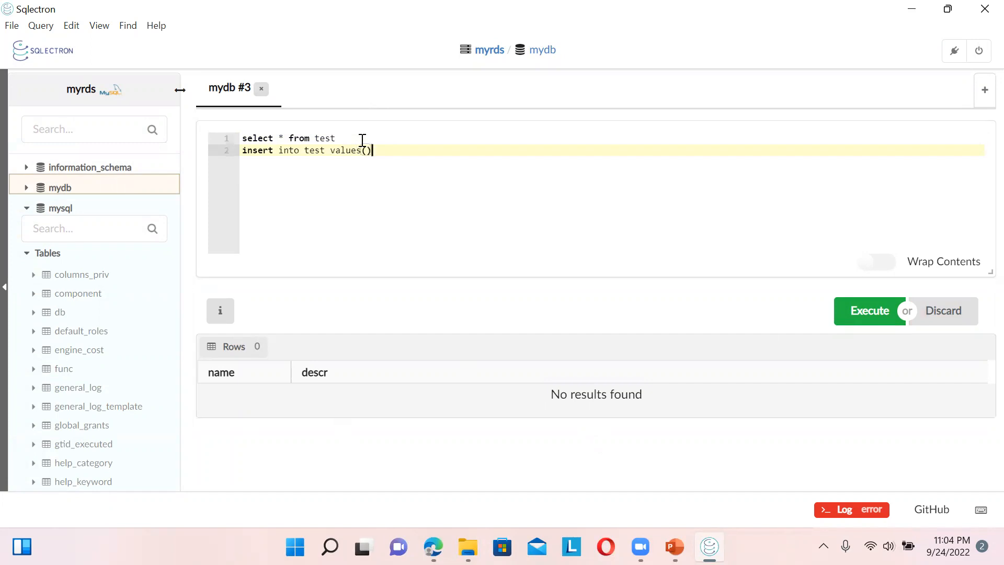
type("''")
type("sample")
type(",")
type("'")
type("test")
Step: Execute the select statement on its own, and execute the insert statement on its own to add the sample row
left_click_drag(347, 137, 99, 126)
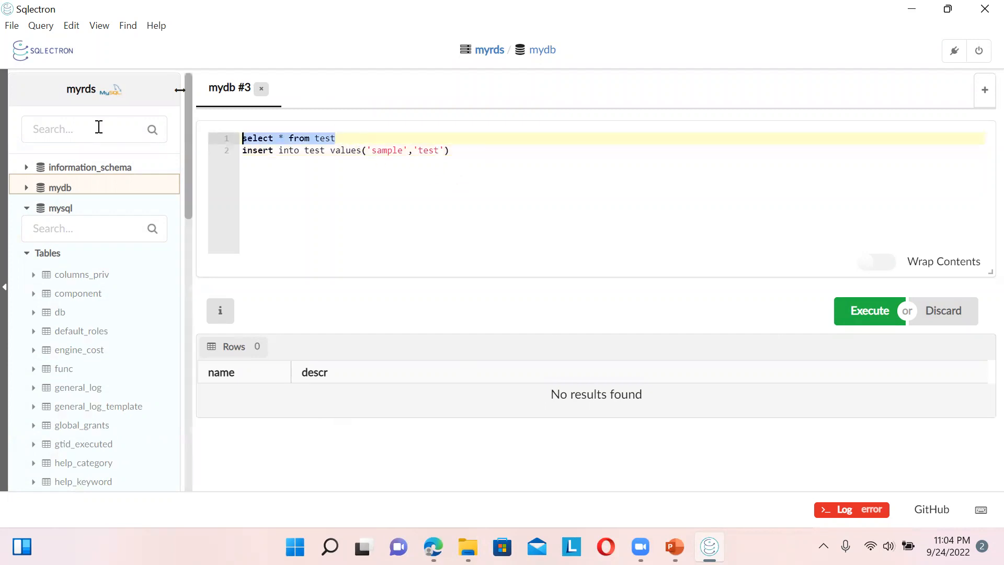
left_click(864, 312)
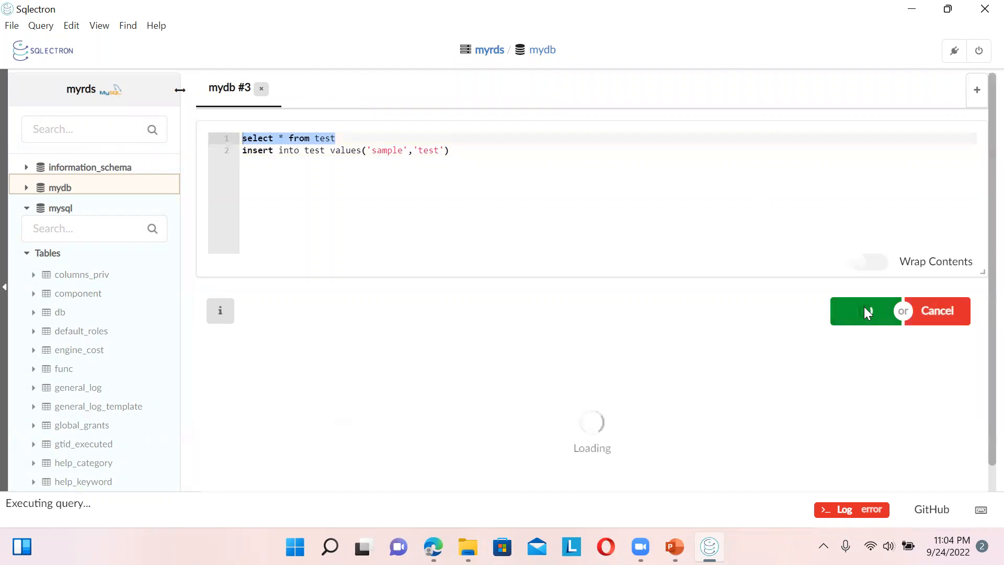
left_click(371, 138)
left_click(470, 153)
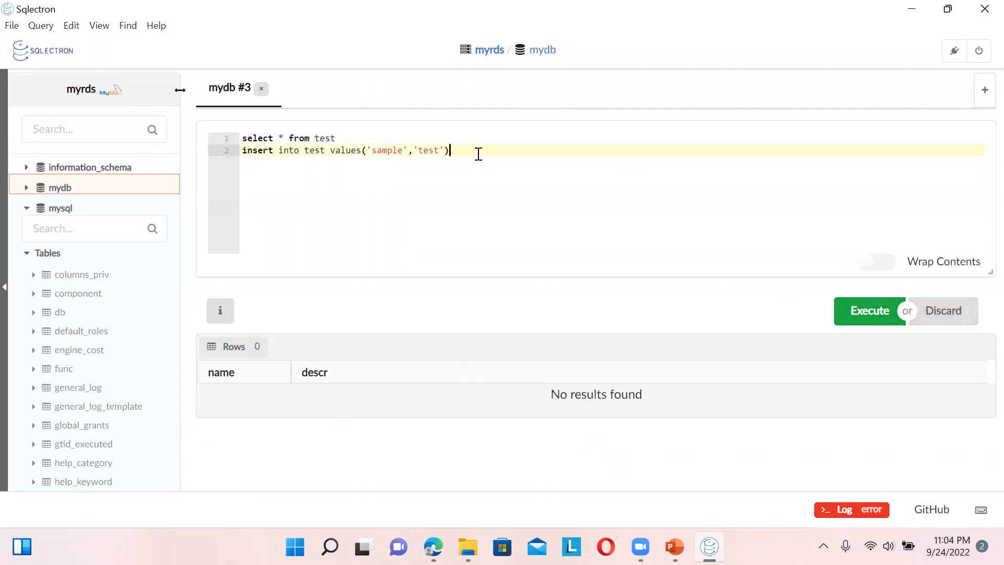
left_click(234, 150)
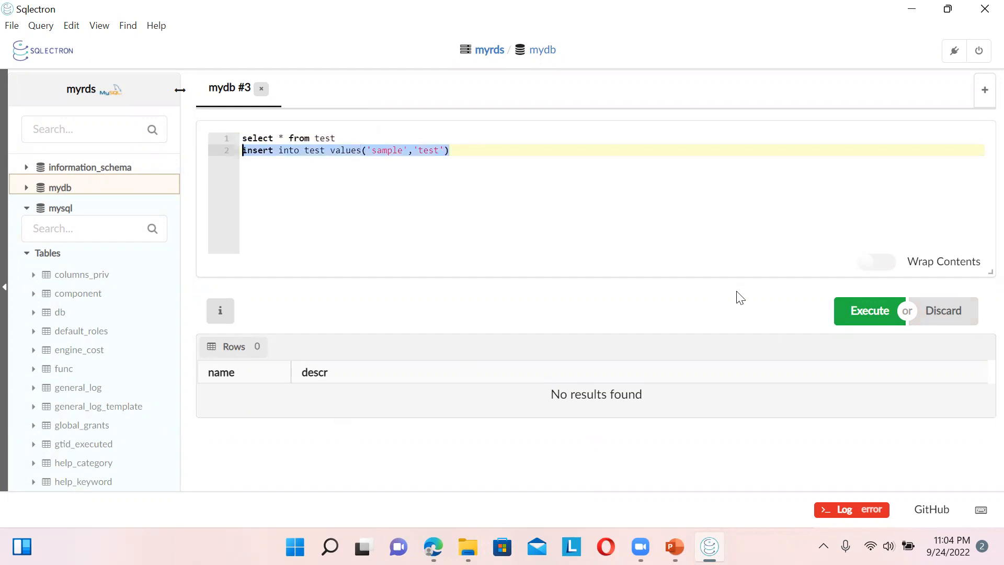
left_click(840, 319)
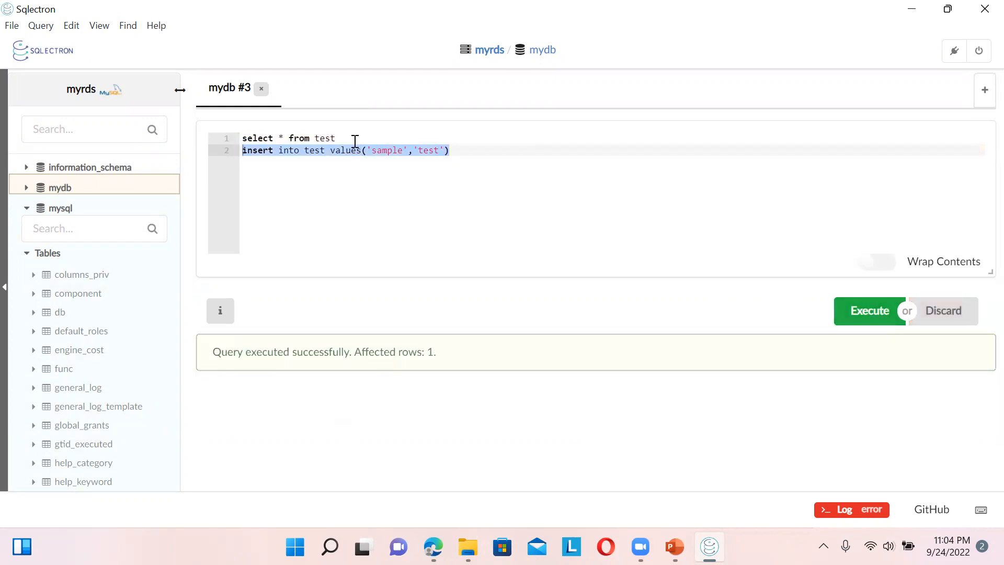
Step: Execute only select * from test to view the table's rows, and expand mydb to check its table list
left_click_drag(345, 140, 217, 121)
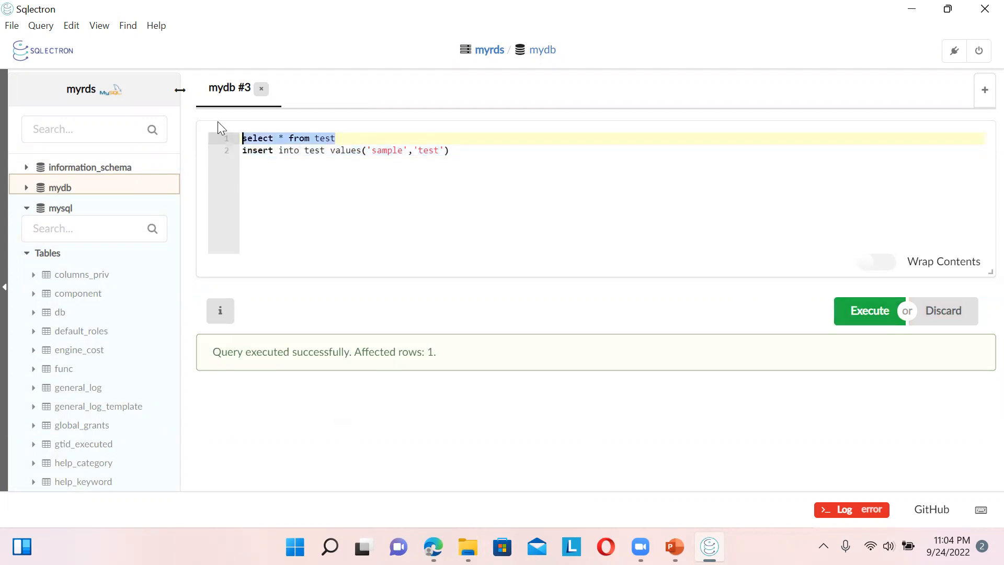
left_click(861, 316)
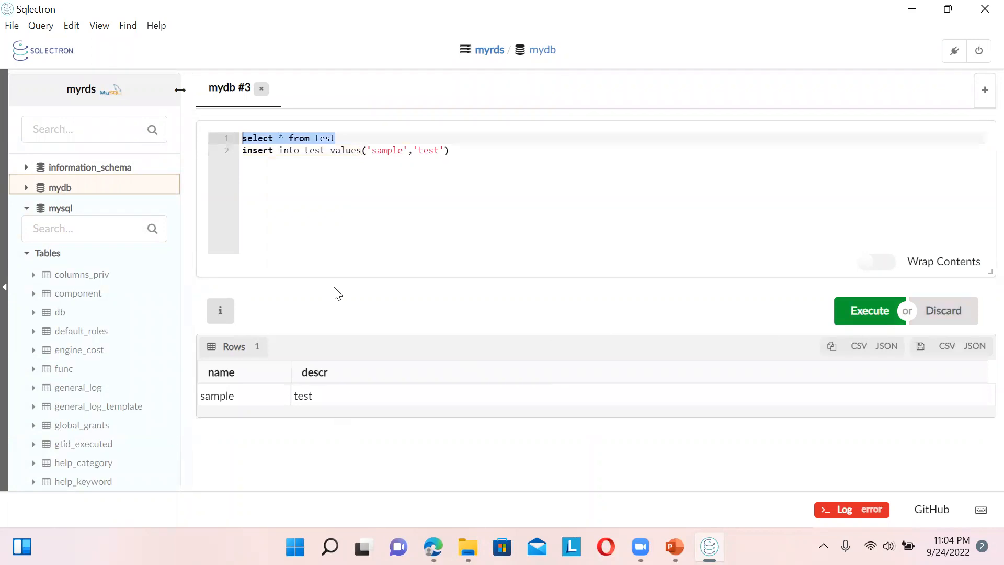
left_click(51, 191)
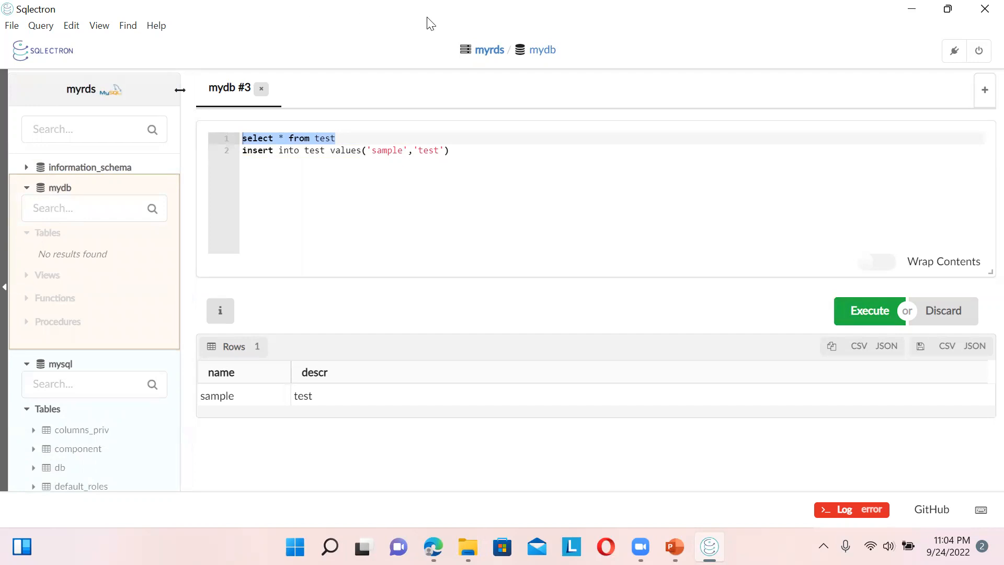
Step: Close the mydb query containing the select and insert statements
left_click(261, 89)
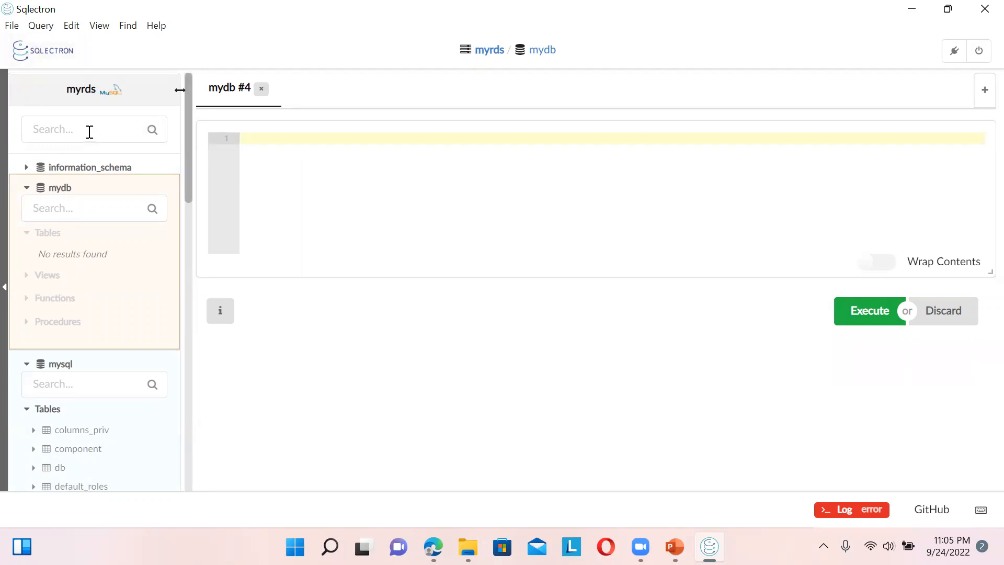
left_click(42, 25)
mouse_move(13, 29)
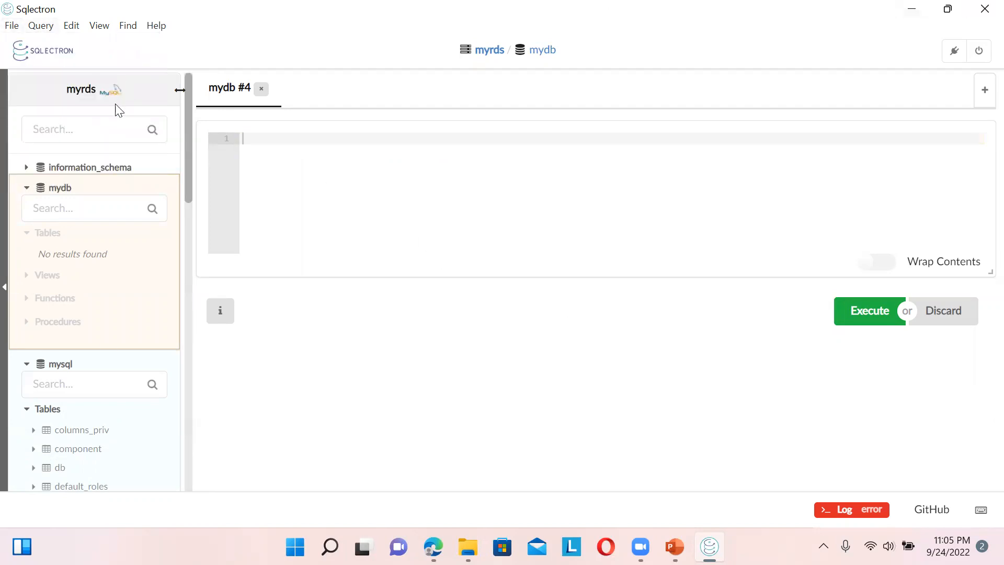
Step: Minimize Sqlectron, return to the RDS console in the browser and reopen myrds from the Databases list
left_click(913, 9)
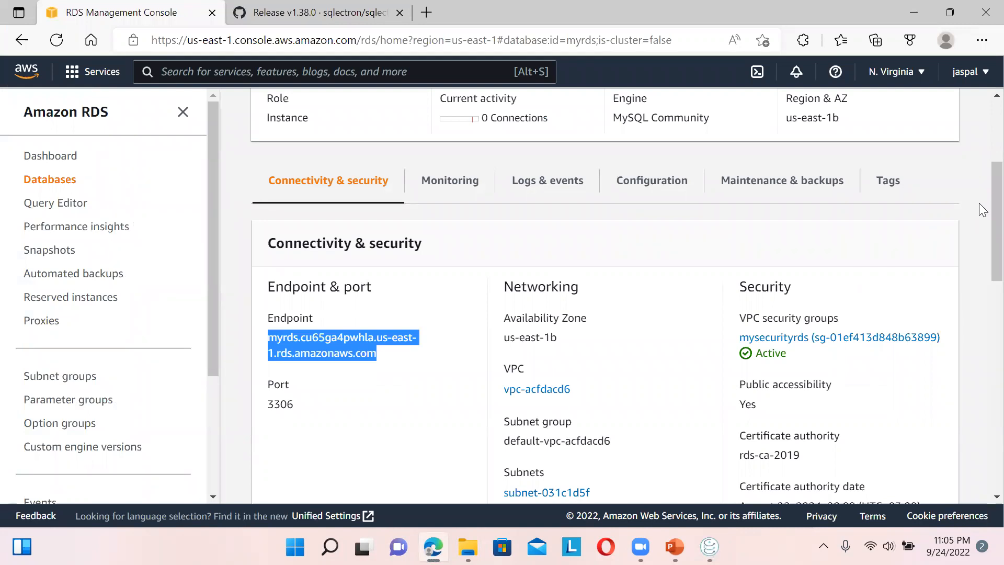
scroll(982, 209, "up", 4)
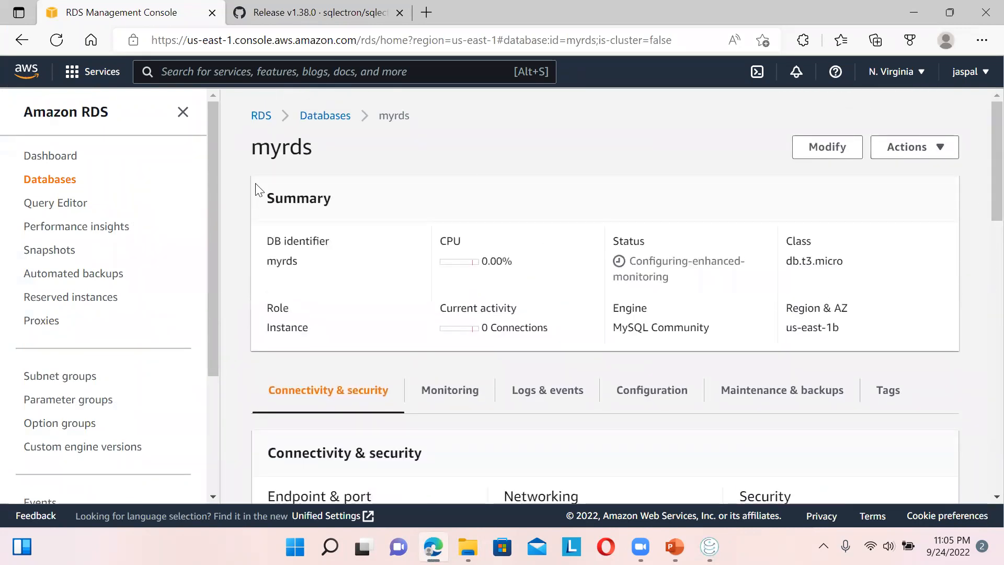
left_click(57, 181)
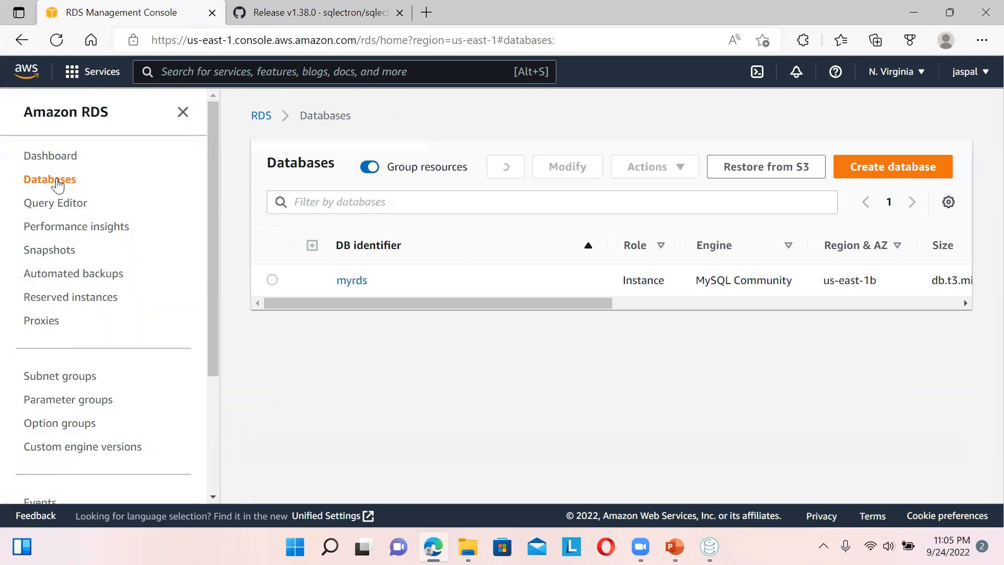
left_click(351, 282)
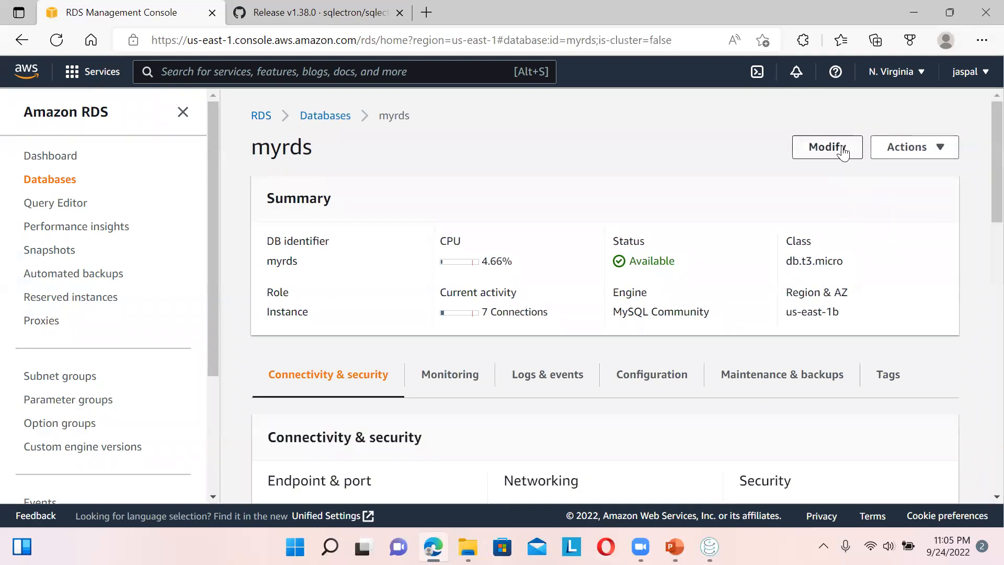
Step: Examine the actions available for myrds and its connectivity, security group rules and replication details
left_click(911, 151)
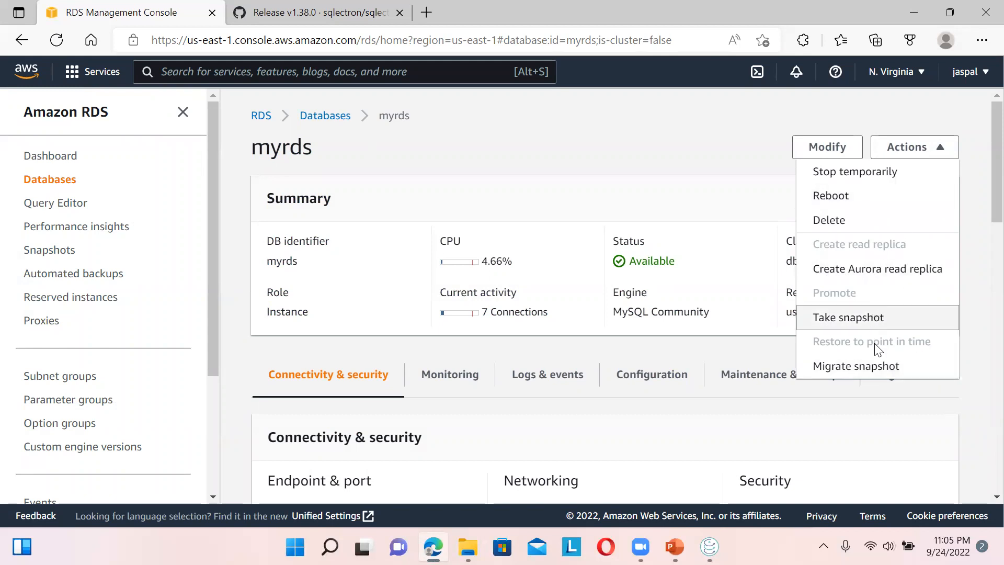
scroll(980, 246, "down", 4)
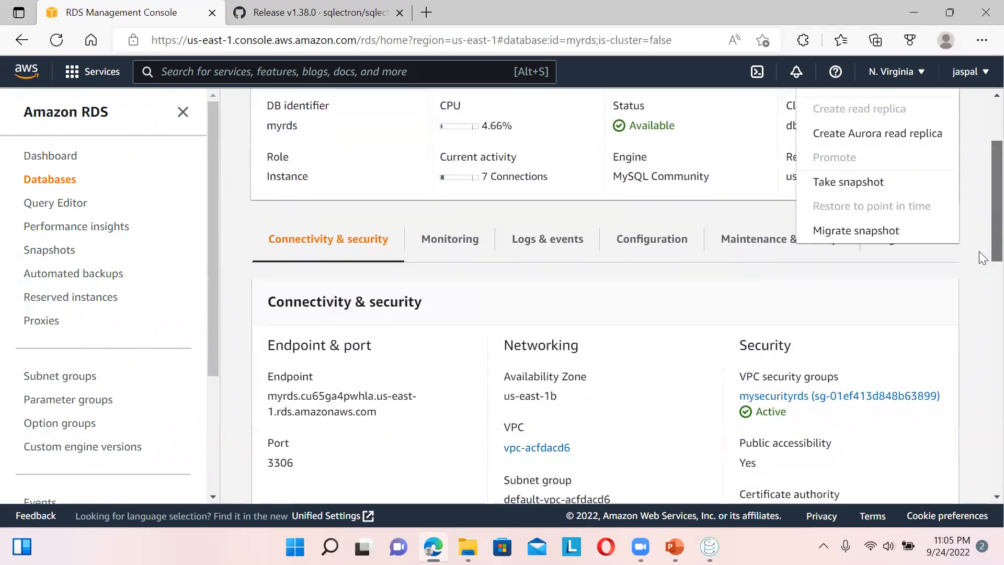
scroll(979, 270, "down", 2)
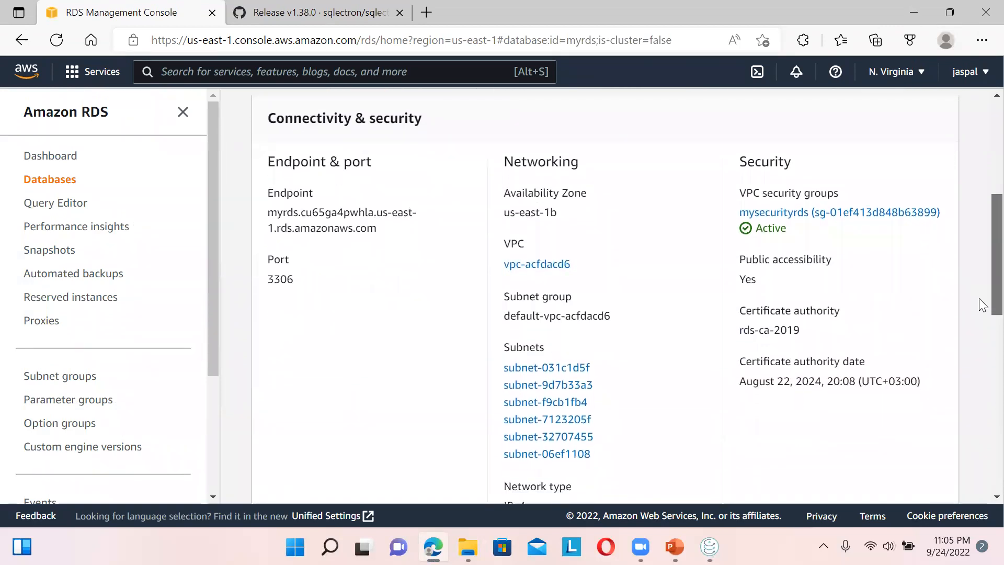
scroll(979, 305, "down", 2)
scroll(979, 324, "down", 4)
scroll(965, 382, "down", 2)
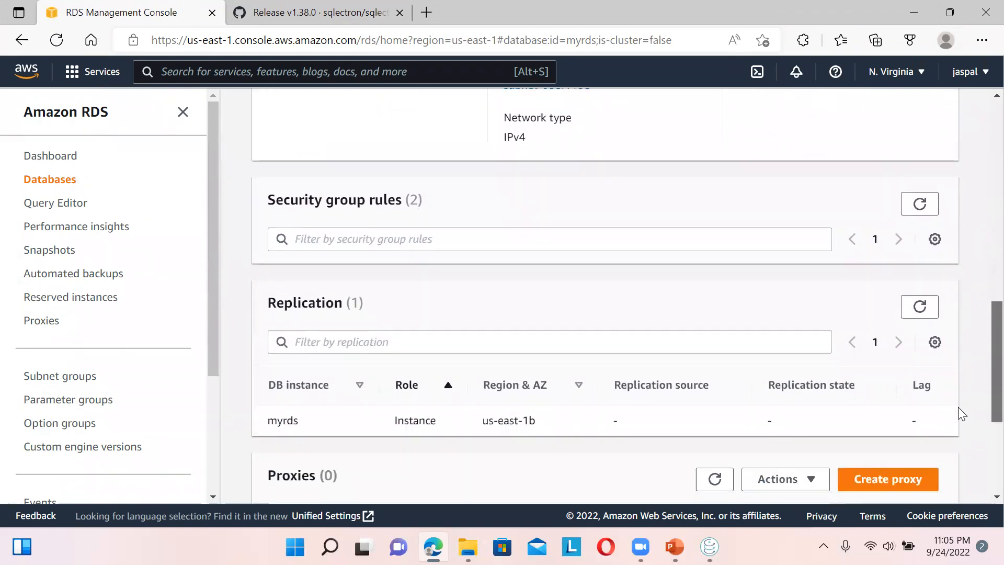
Step: Examine the proxies section and the CloudWatch monitoring metrics of the myrds instance
scroll(954, 416, "down", 2)
scroll(952, 431, "down", 1)
scroll(953, 445, "down", 3)
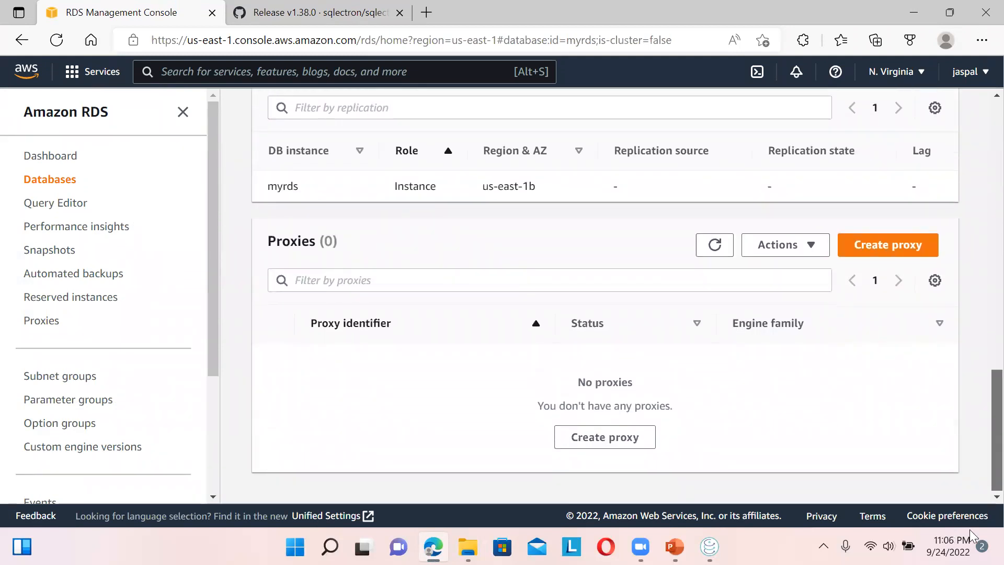
scroll(969, 487, "up", 20)
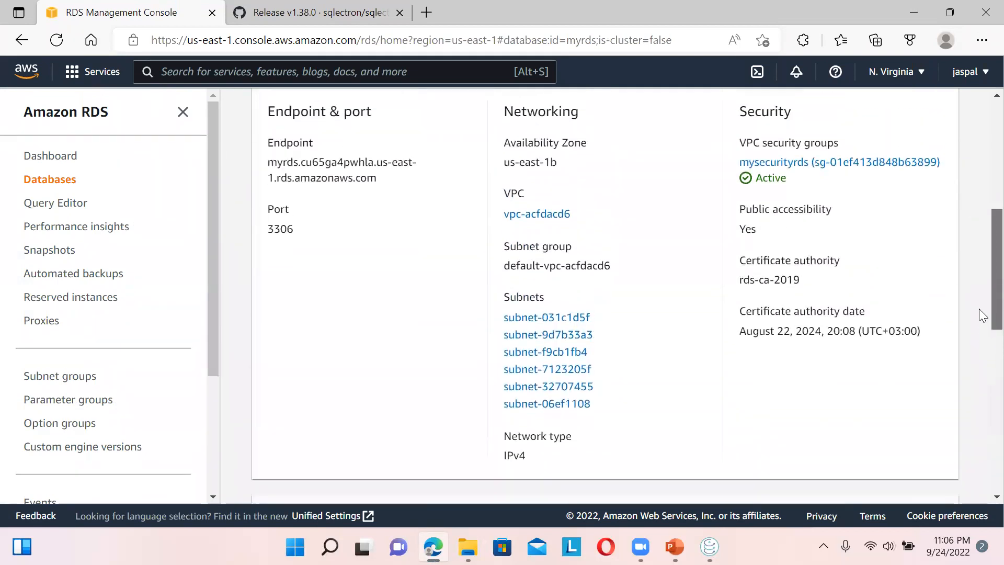
scroll(973, 276, "up", 2)
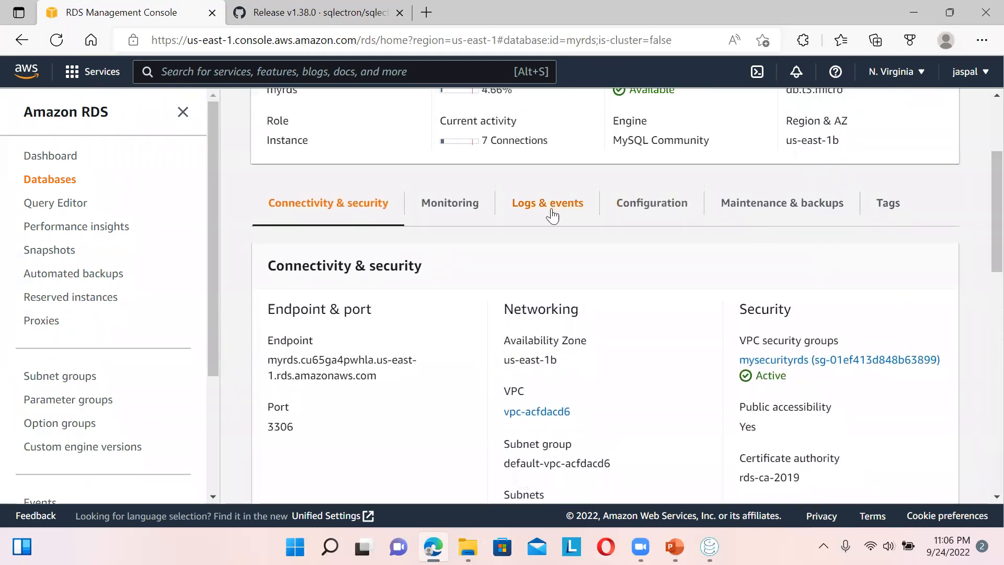
left_click(480, 197)
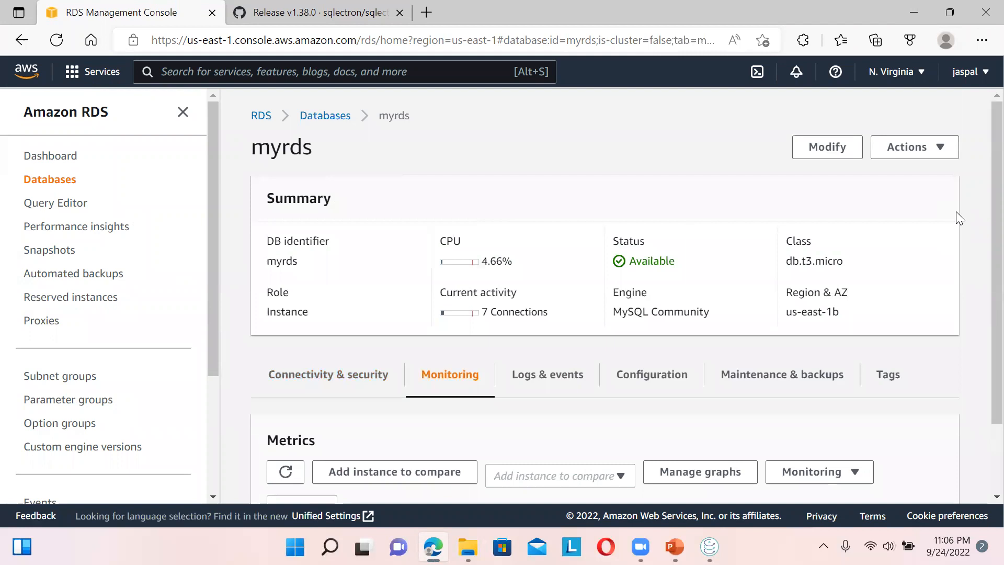
scroll(980, 156, "down", 5)
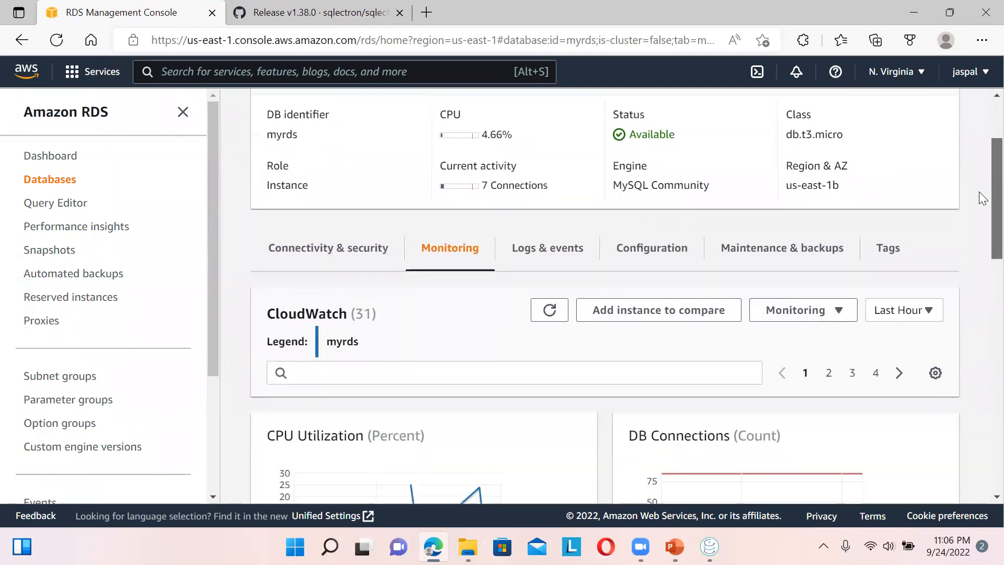
left_click_drag(982, 244, 979, 184)
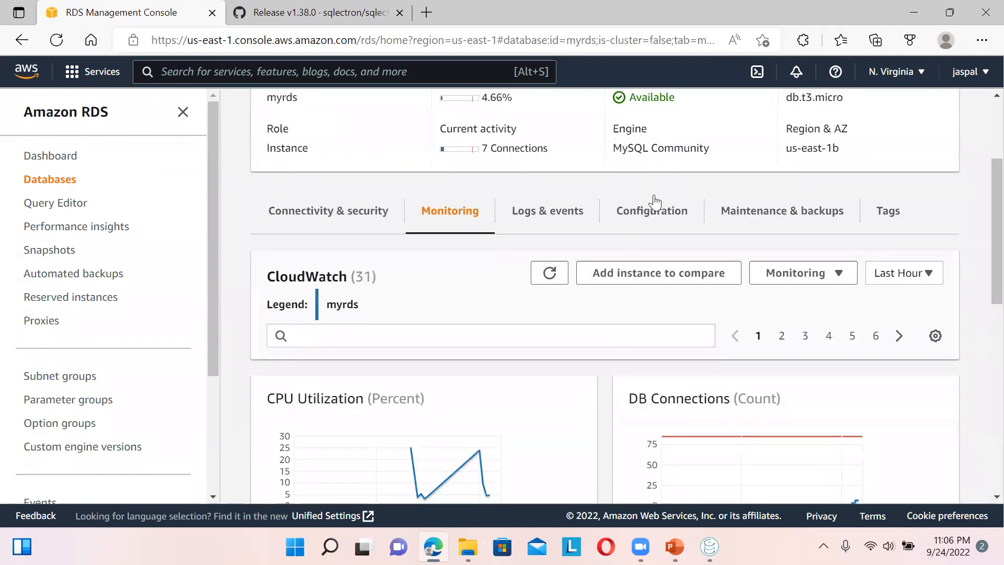
Step: Examine the logs and events of myrds, followed by its instance configuration details
left_click(556, 215)
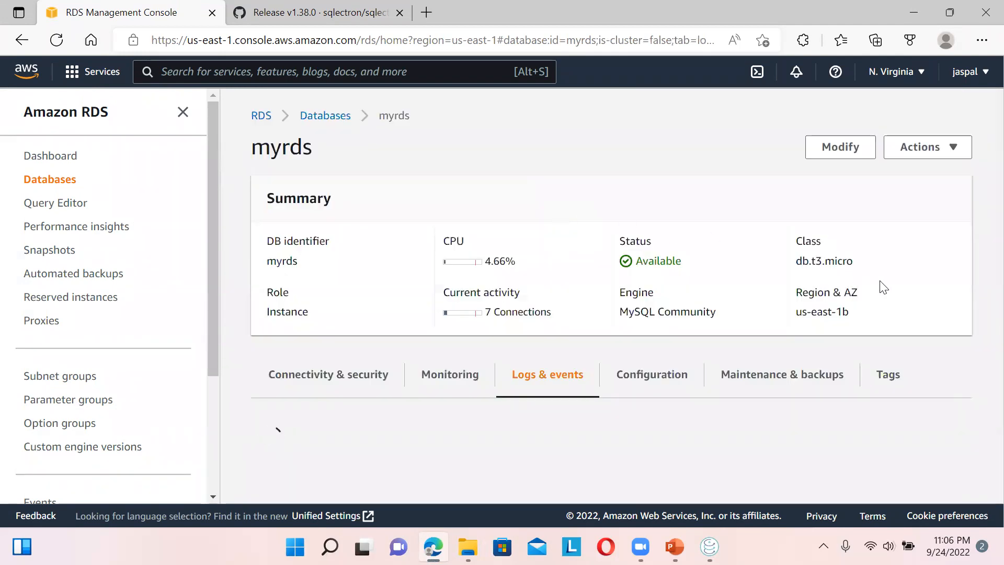
left_click_drag(979, 184, 972, 247)
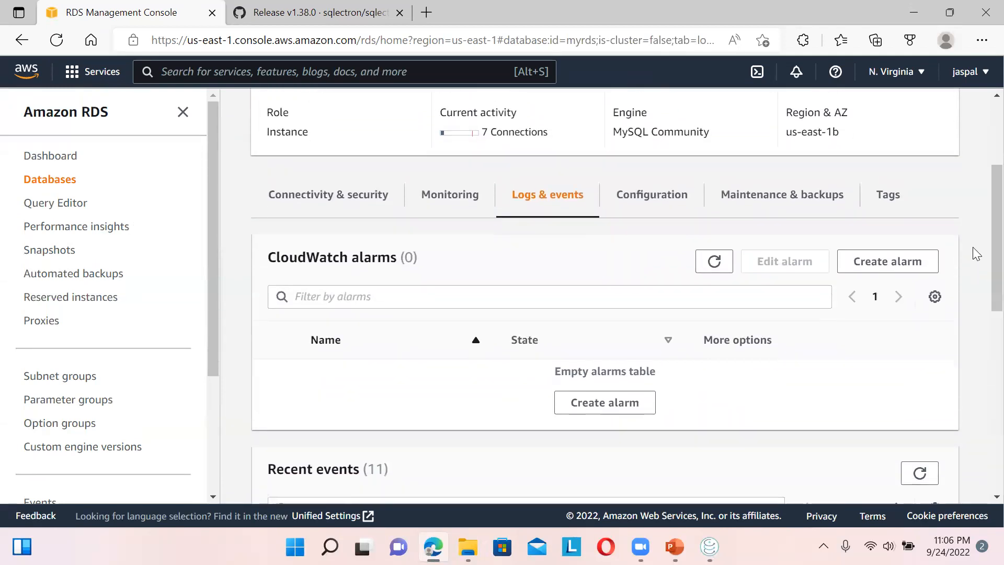
left_click(672, 193)
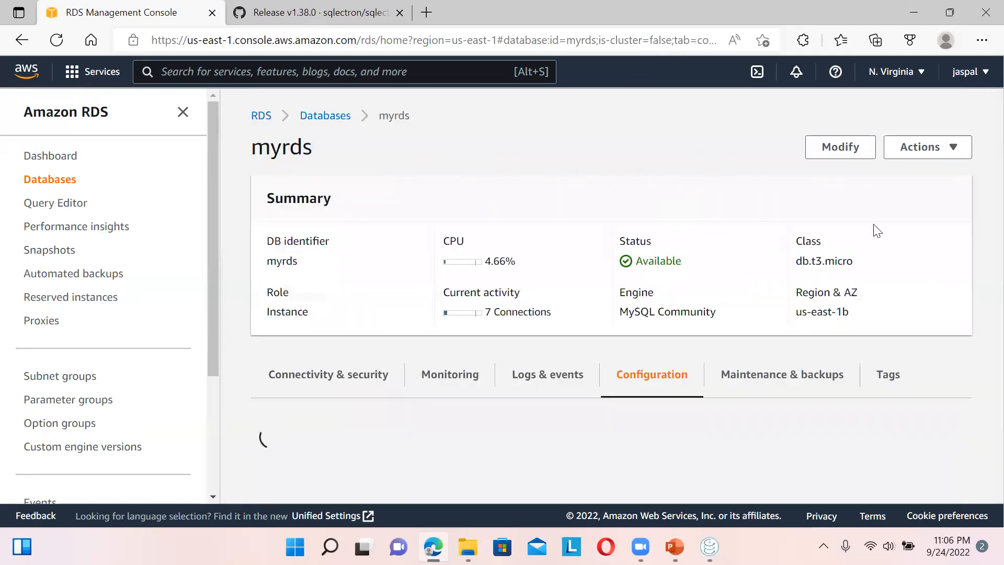
left_click_drag(979, 194, 979, 222)
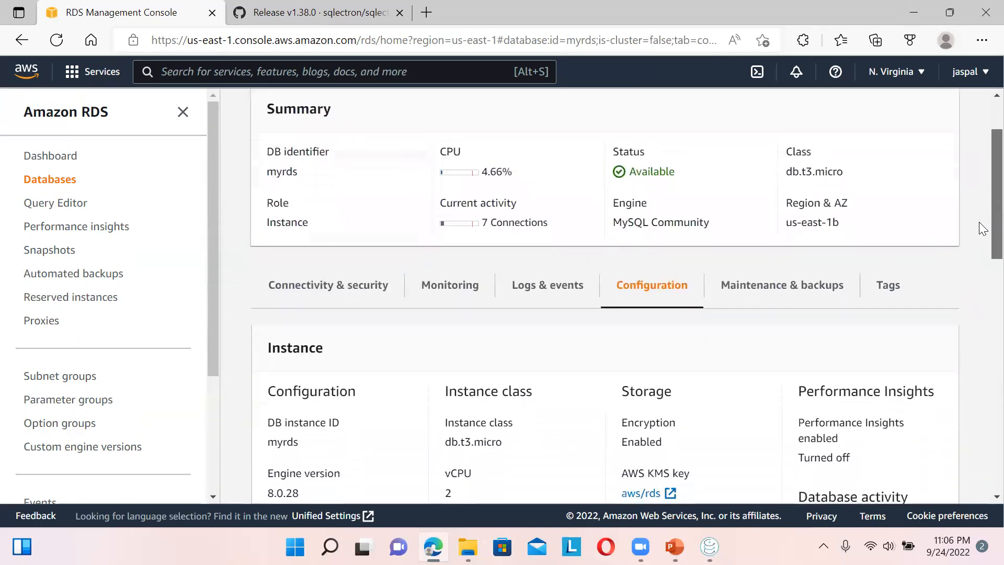
Step: Examine the maintenance, backup and snapshot details of myrds, as well as its tags
left_click(821, 278)
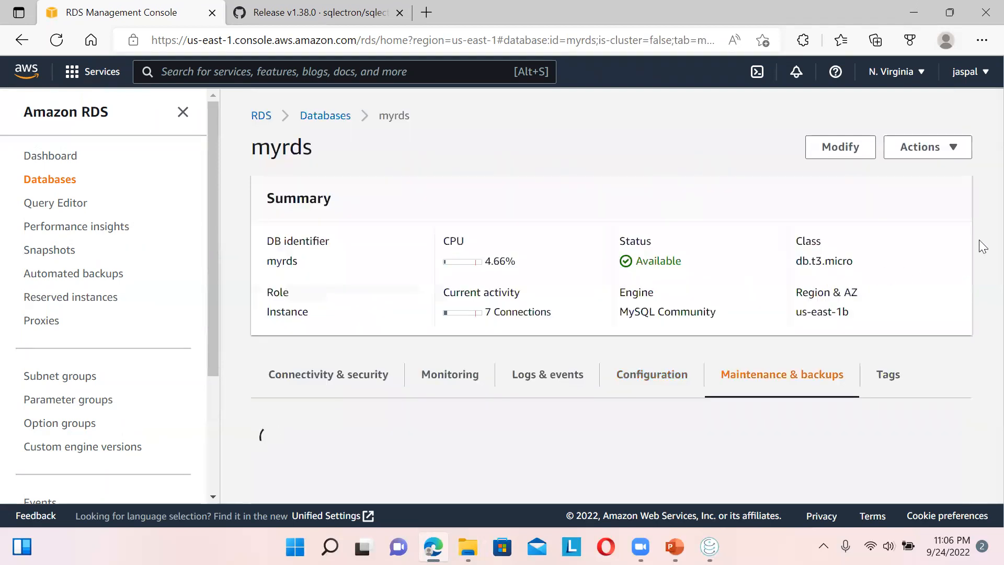
scroll(983, 291, "down", 2)
scroll(982, 290, "down", 5)
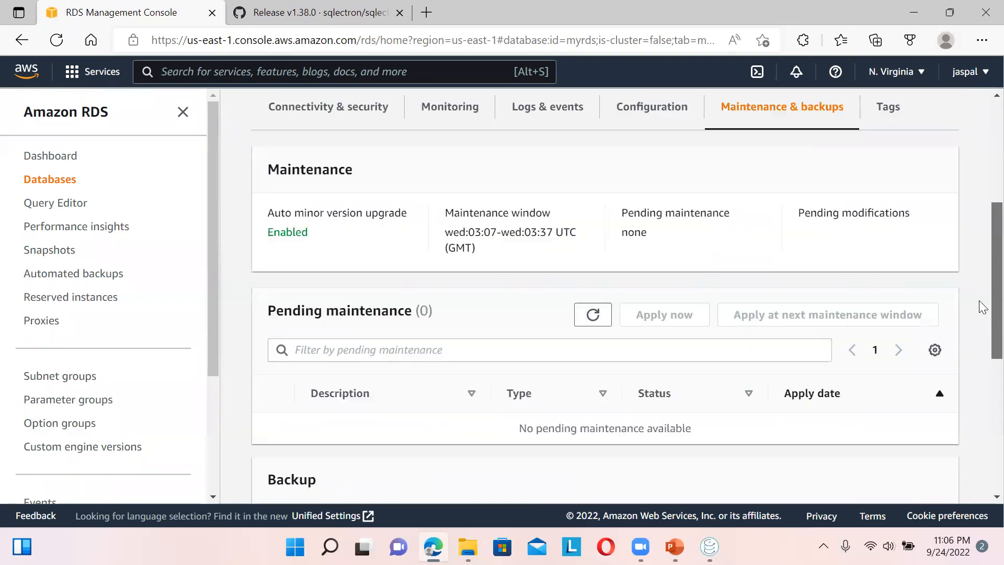
left_click_drag(983, 338, 983, 526)
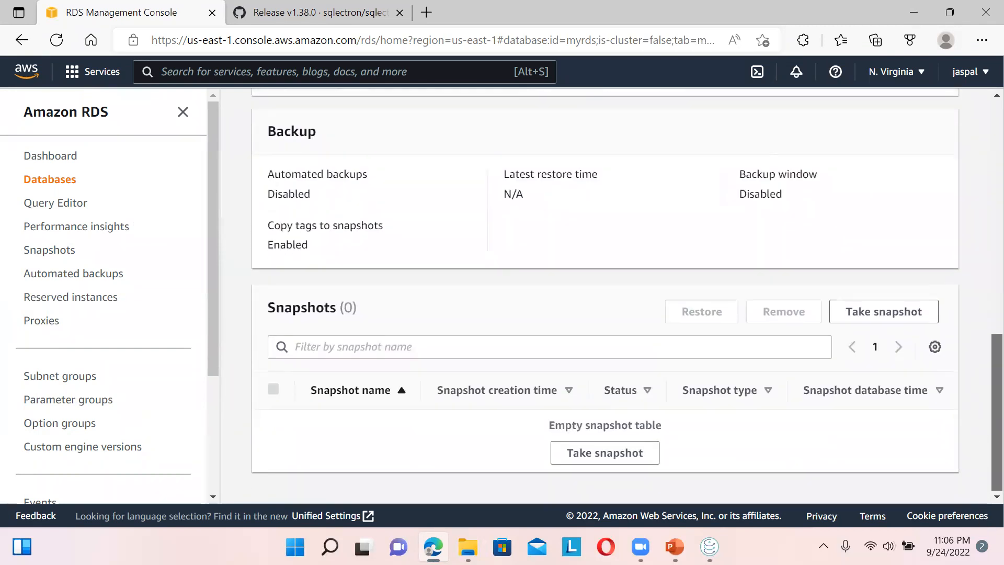
scroll(979, 418, "up", 4)
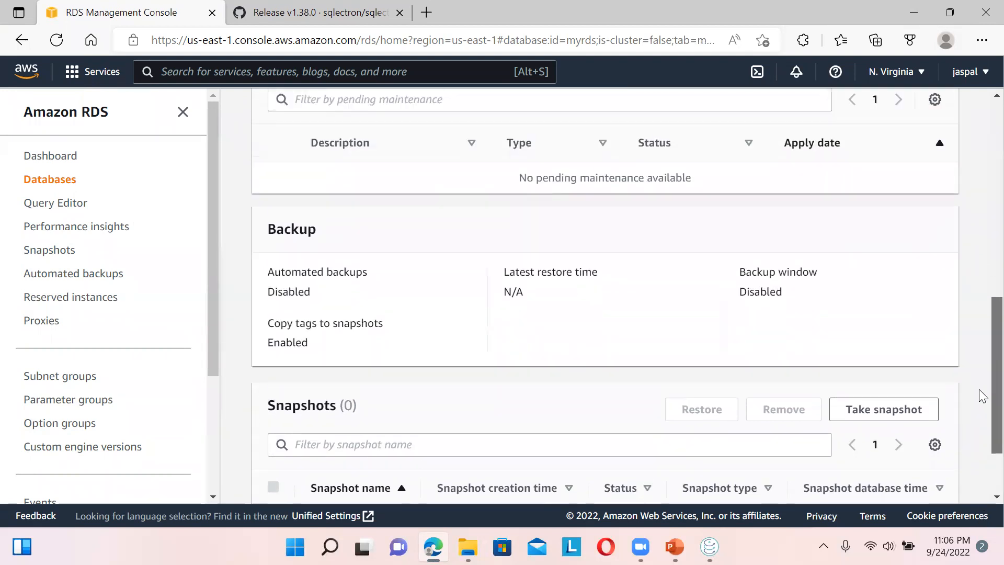
left_click_drag(979, 353, 979, 255)
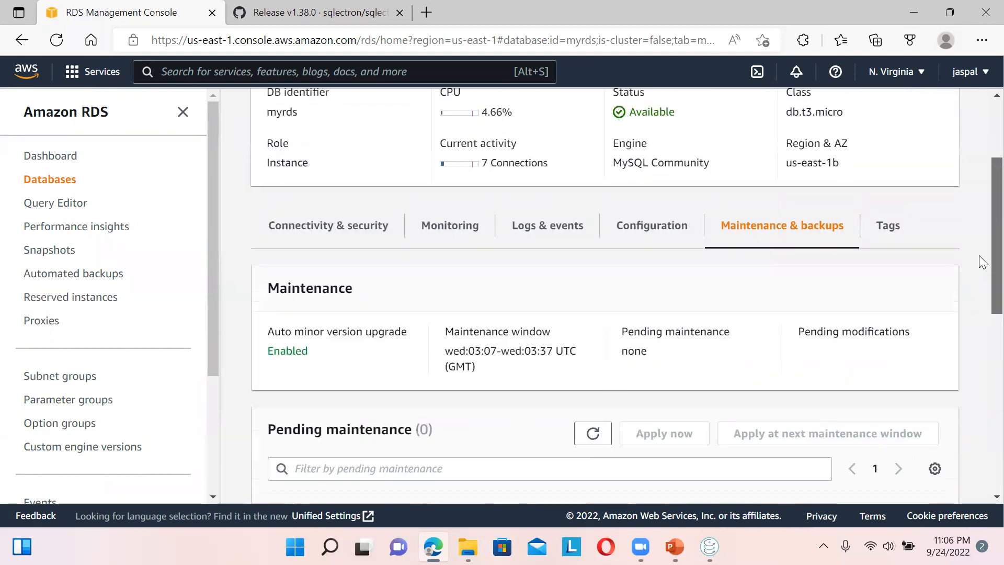
left_click(895, 225)
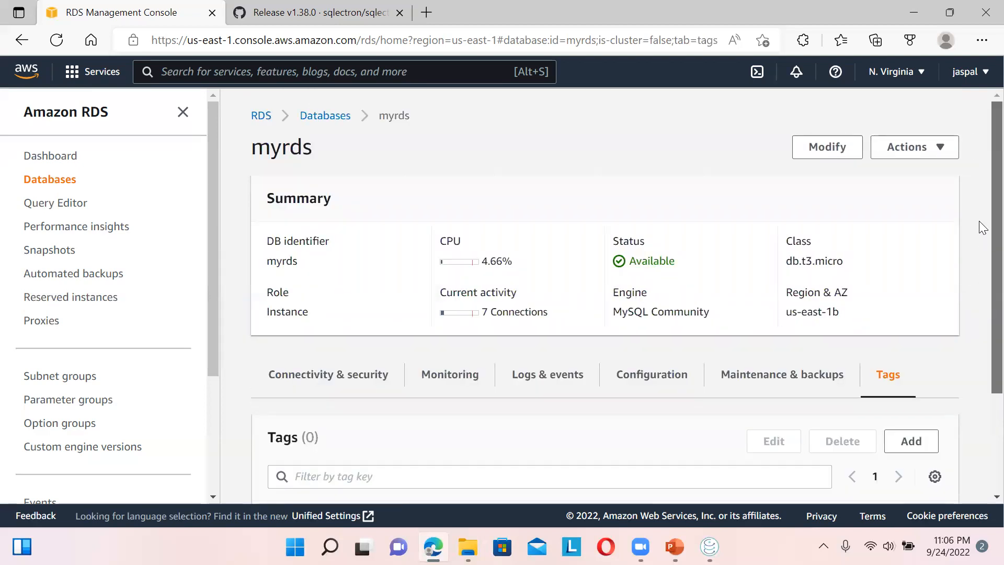
scroll(979, 283, "down", 1)
scroll(982, 284, "down", 1)
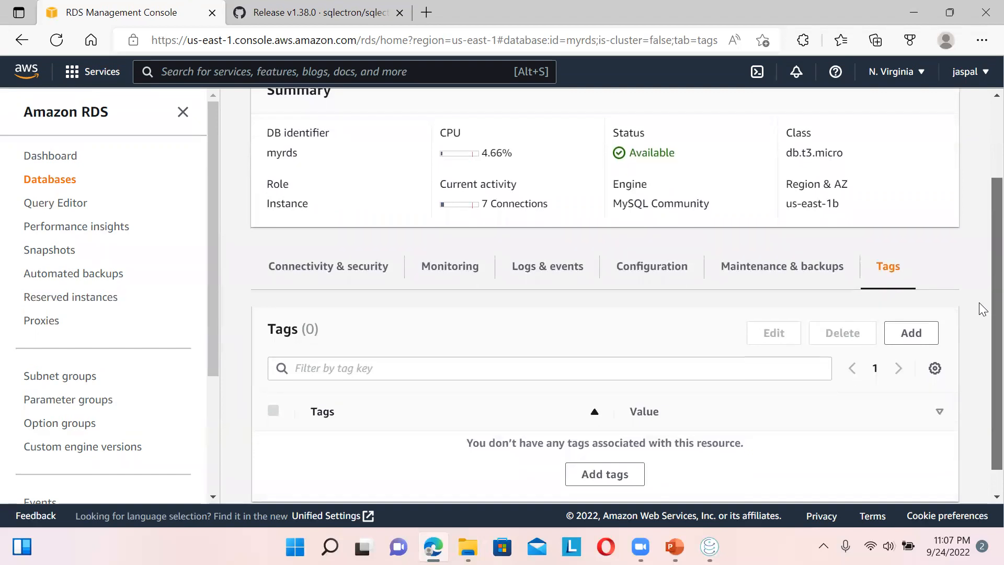
scroll(982, 303, "up", 2)
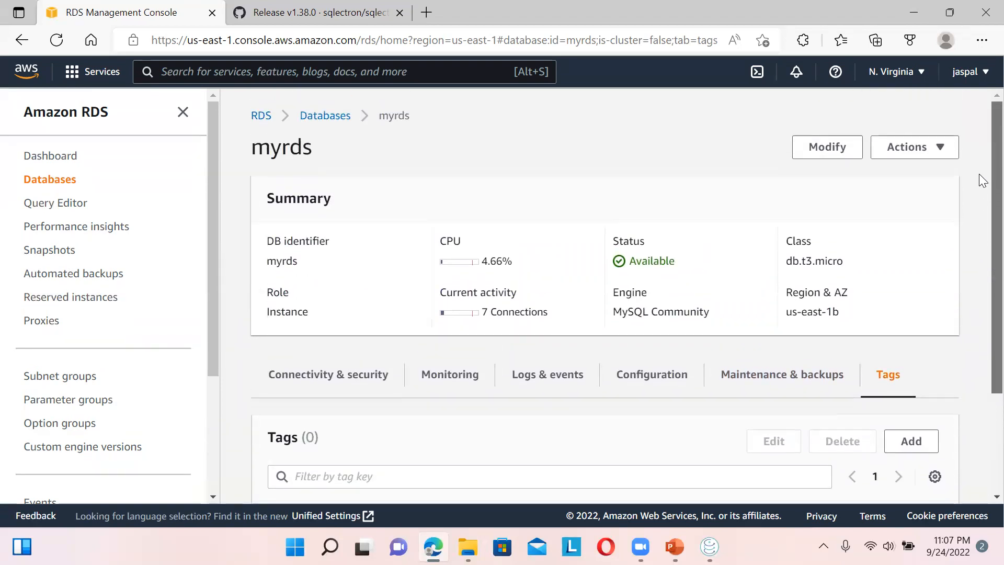
Step: Try to delete the myrds database instance from its details page
left_click(910, 152)
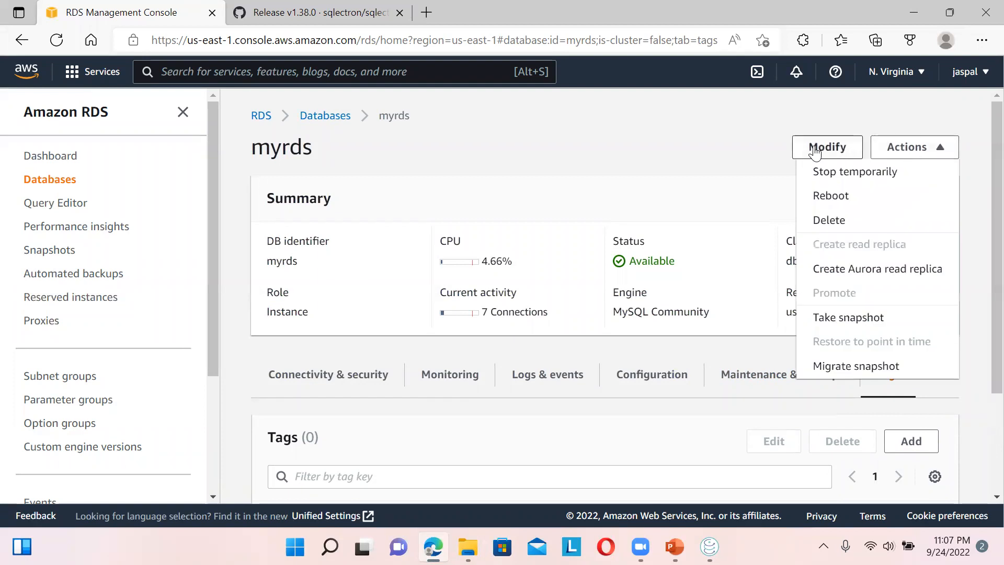
left_click(828, 220)
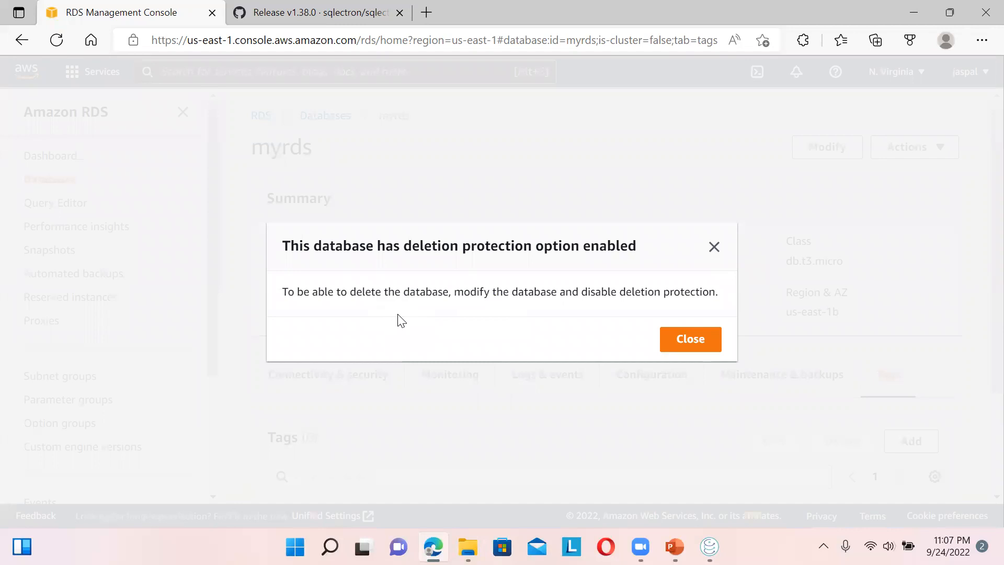
left_click(712, 341)
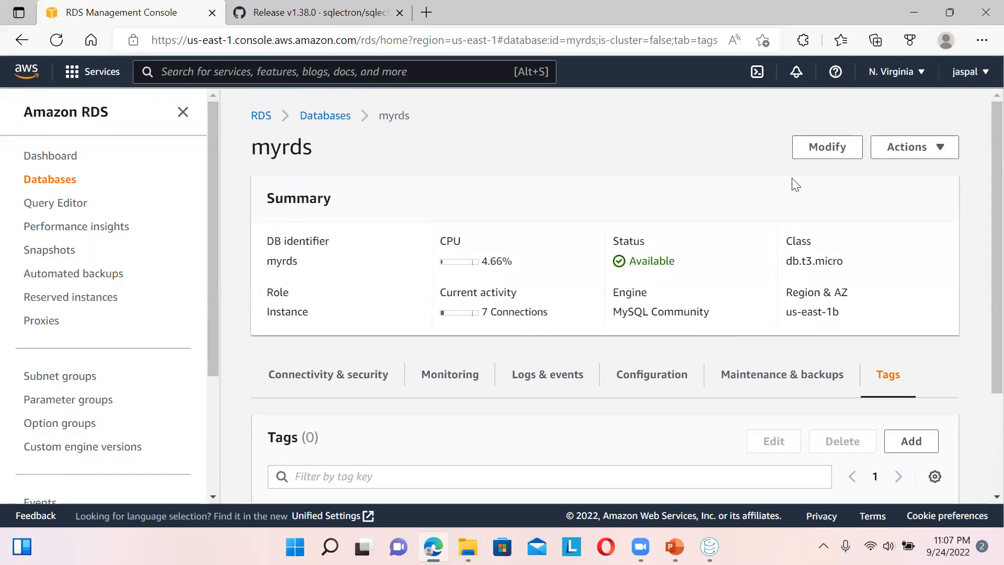
Step: Modify myrds to disable deletion protection, and submit the change with Apply immediately as its schedule
left_click(805, 152)
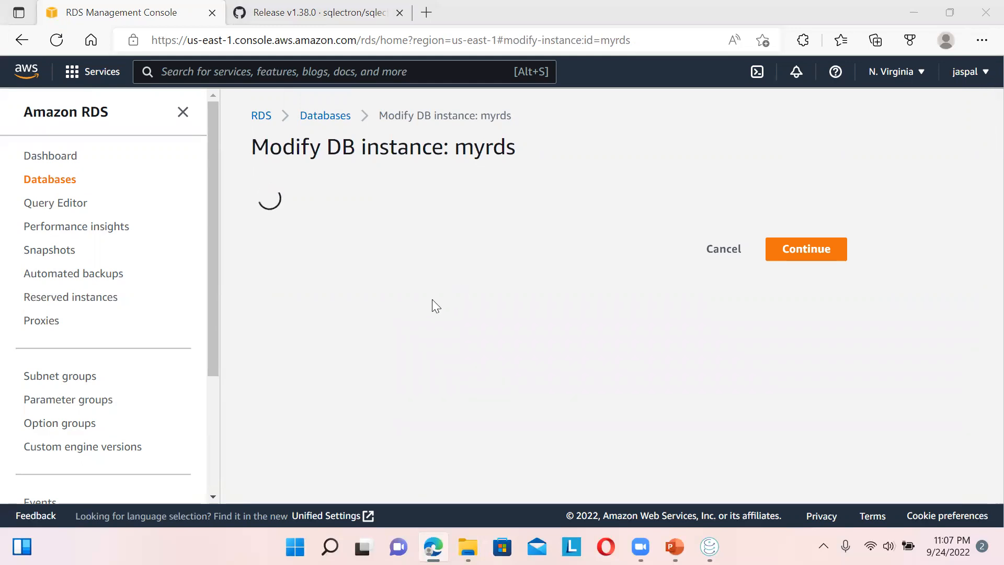
left_click(432, 300)
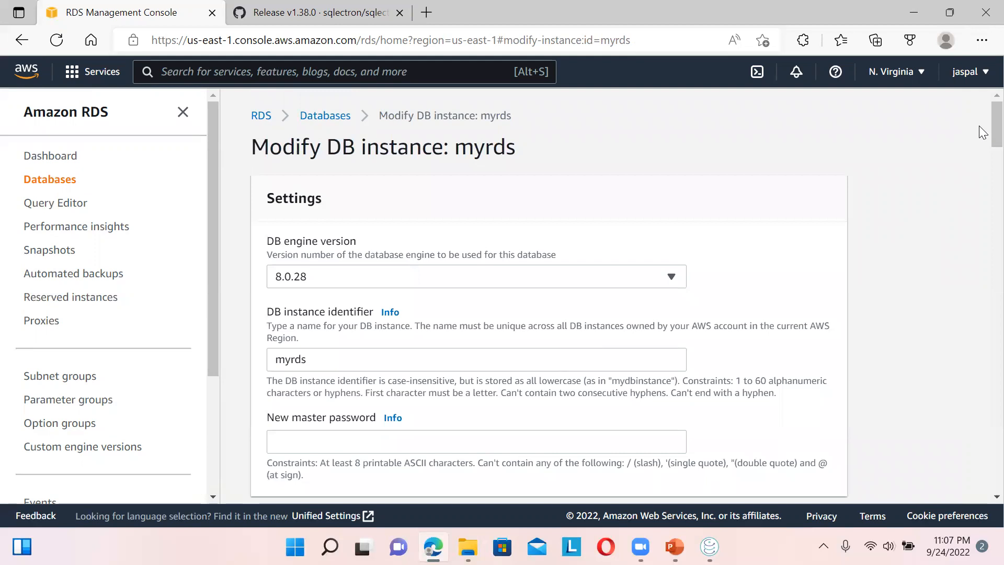
scroll(960, 366, "down", 20)
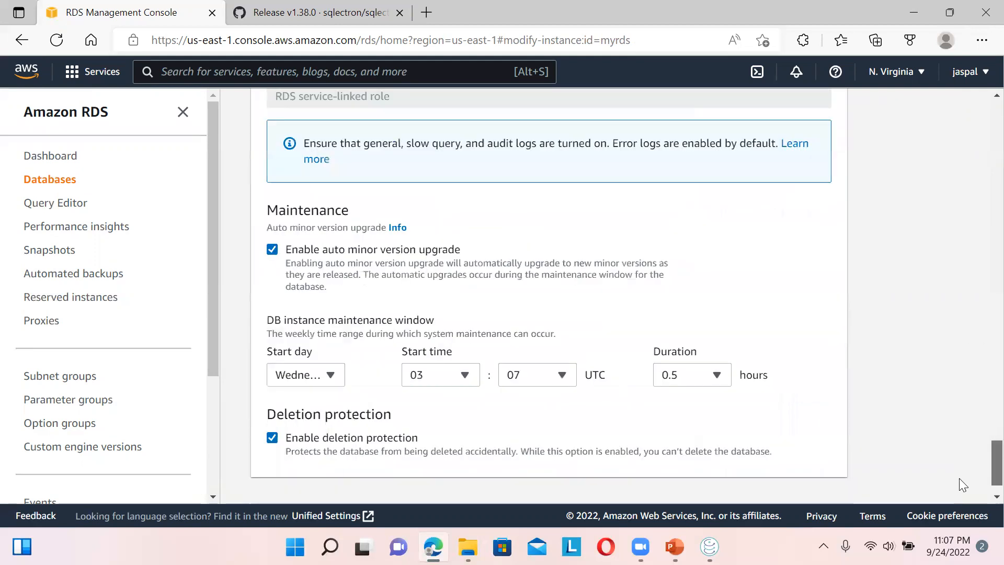
scroll(959, 478, "down", 1)
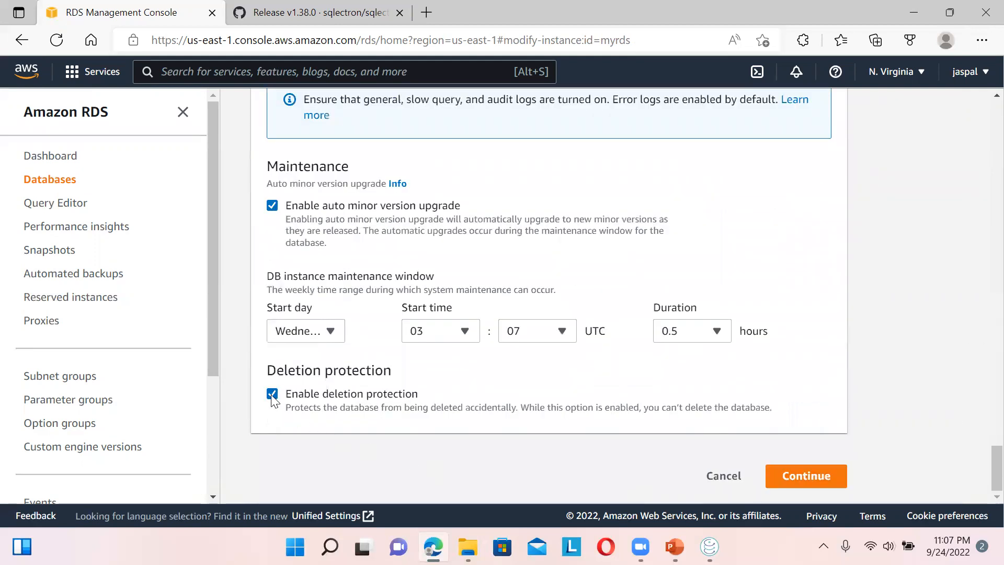
left_click(802, 477)
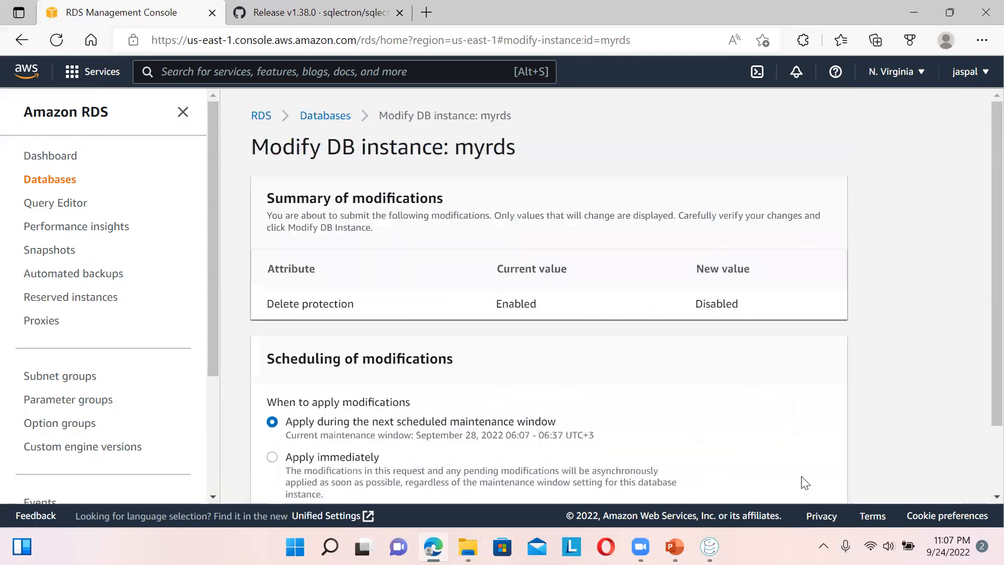
scroll(981, 240, "down", 2)
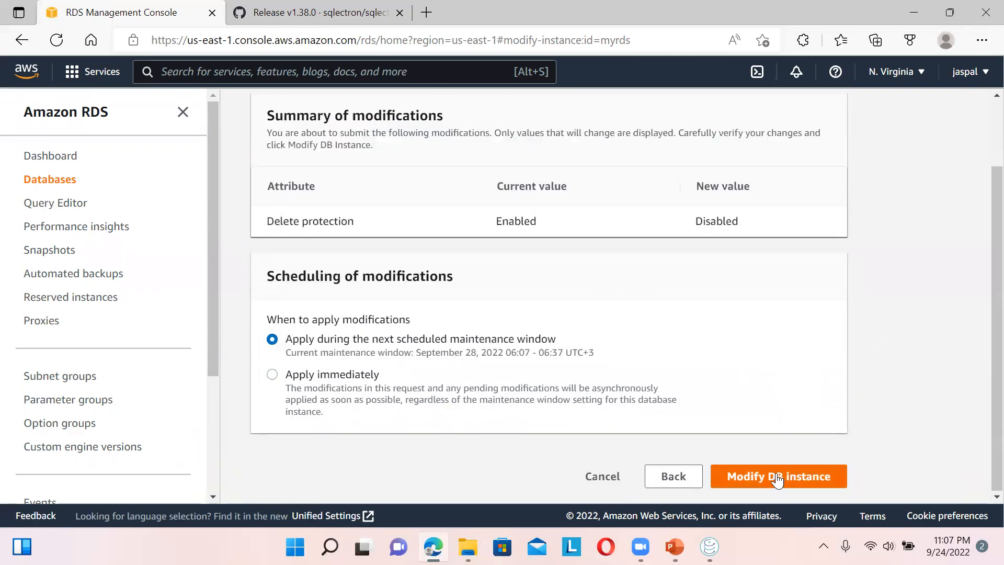
left_click(272, 374)
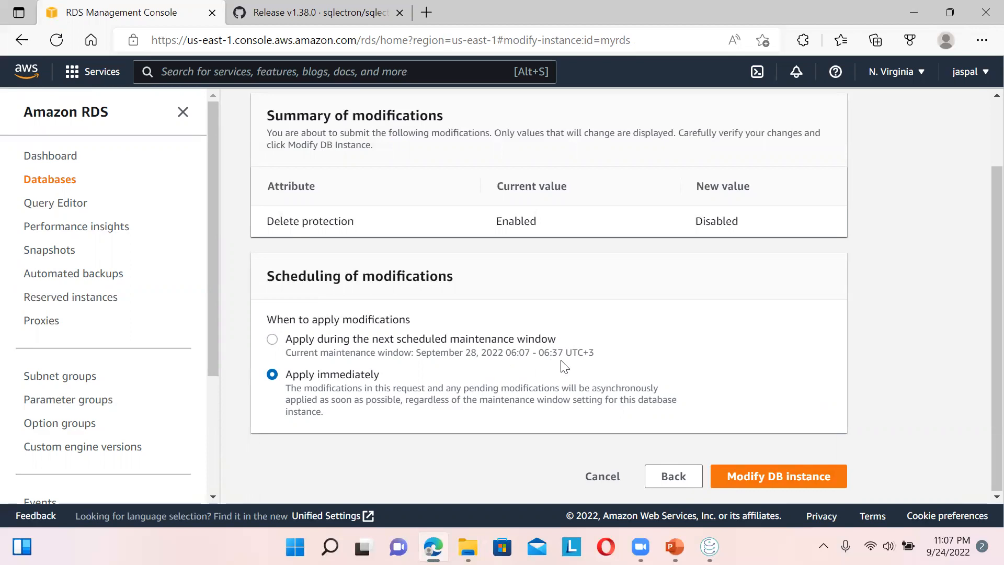
left_click(790, 477)
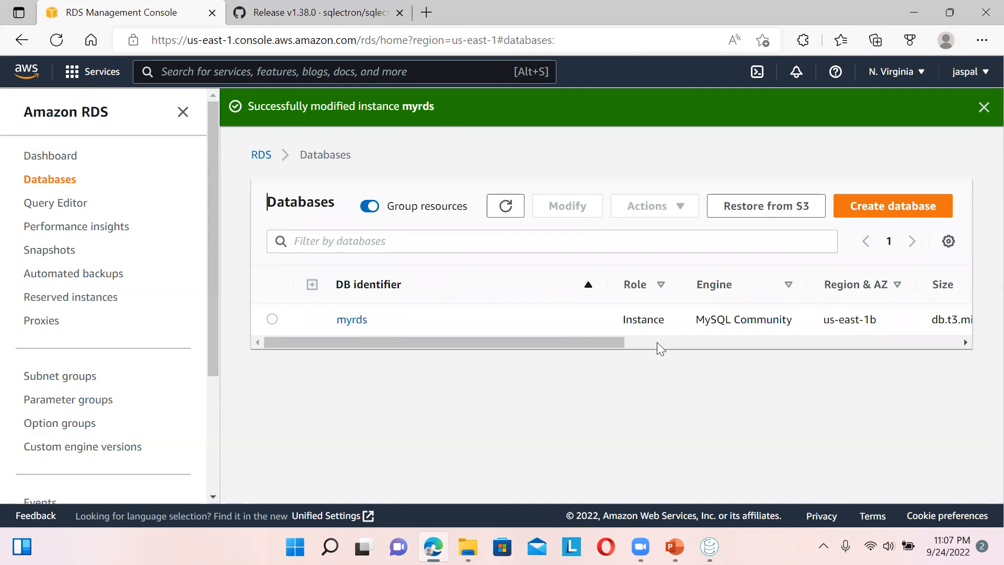
Step: Delete the myrds instance from the Databases list without a final snapshot, confirming with "delete me"
left_click(272, 320)
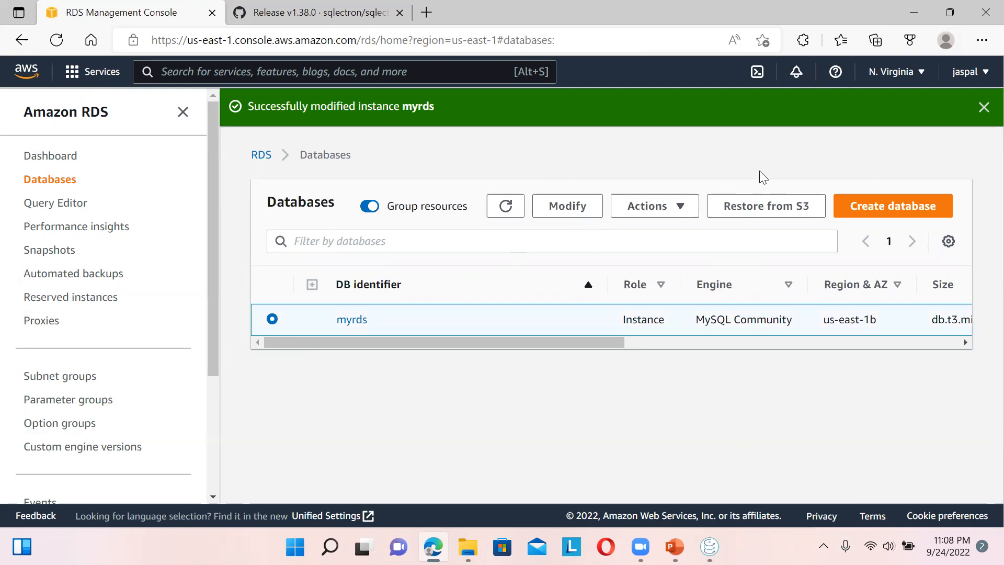
left_click(649, 205)
left_click(635, 279)
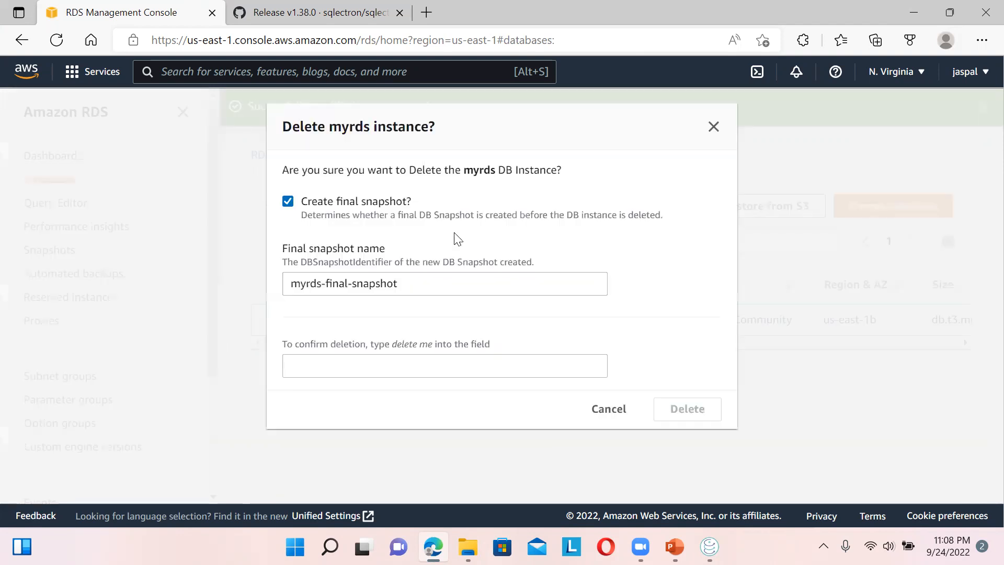
left_click(288, 202)
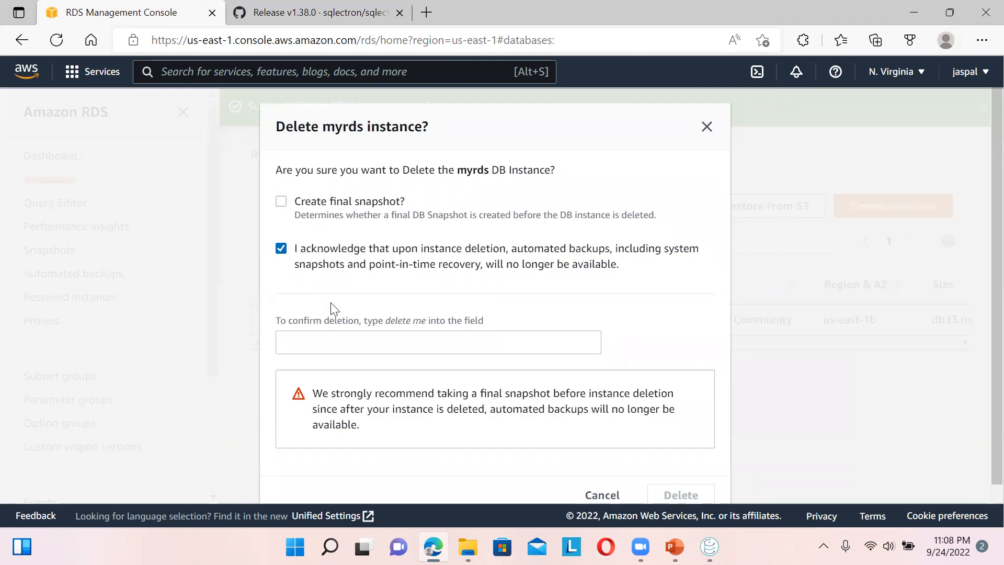
left_click(333, 344)
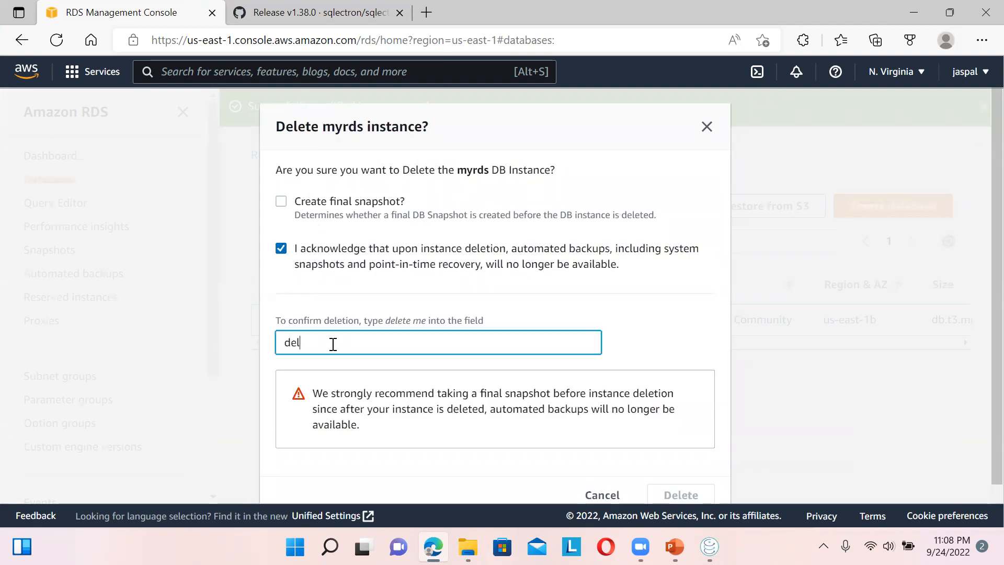
type("delete me")
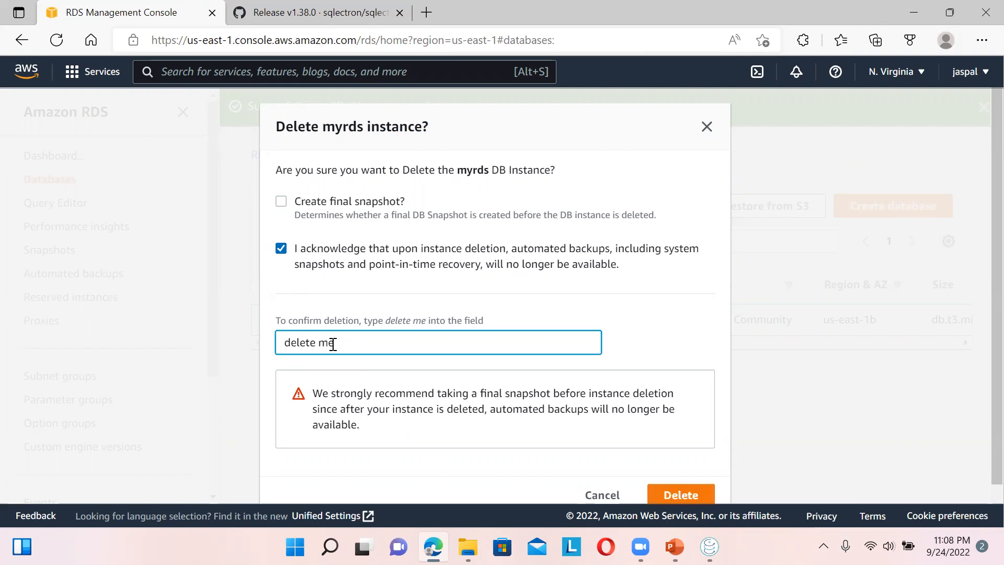
left_click(692, 494)
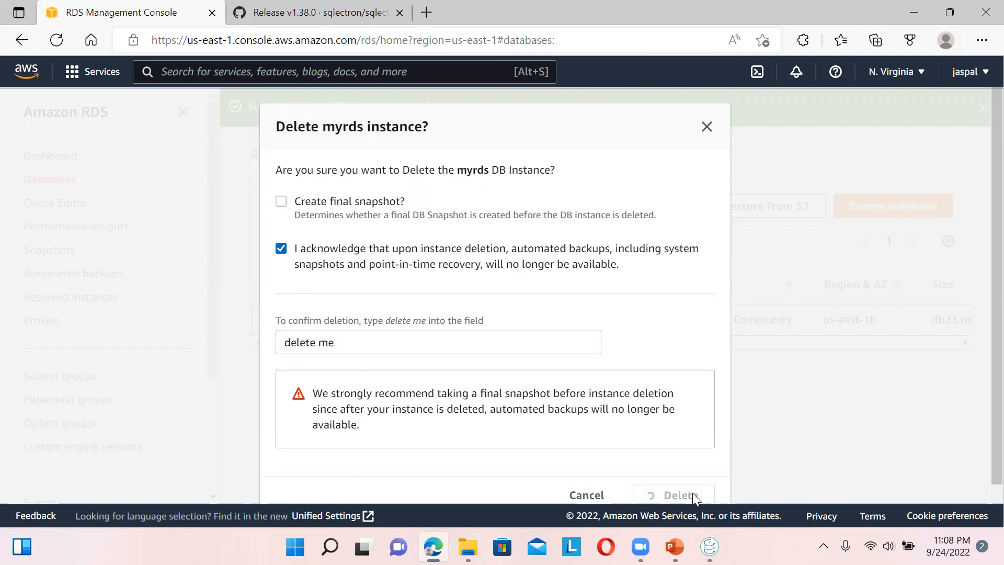